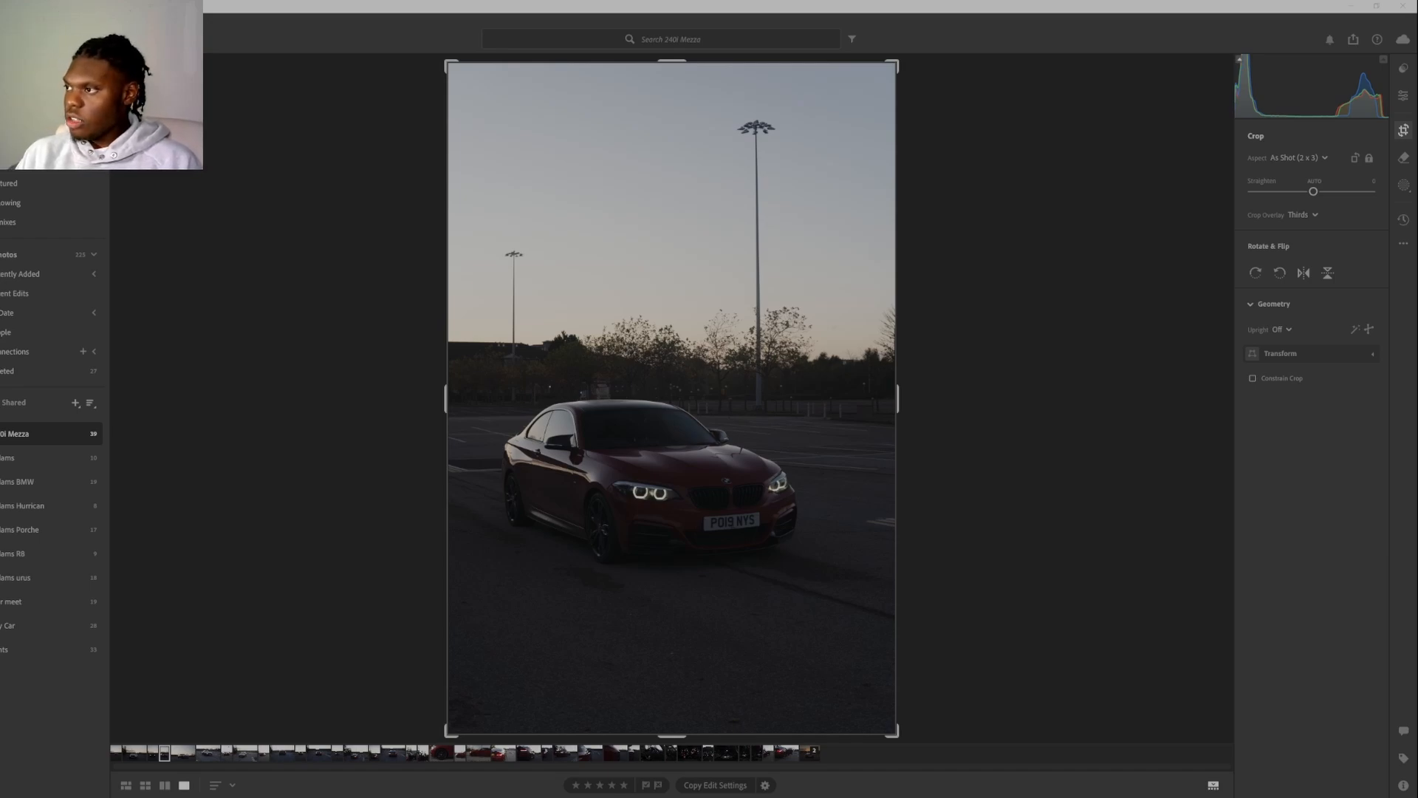
# Crop the dark car photo to a custom 5 x 4 aspect ratio and shift the image slightly down inside the frame.
pyautogui.click(1319, 158)
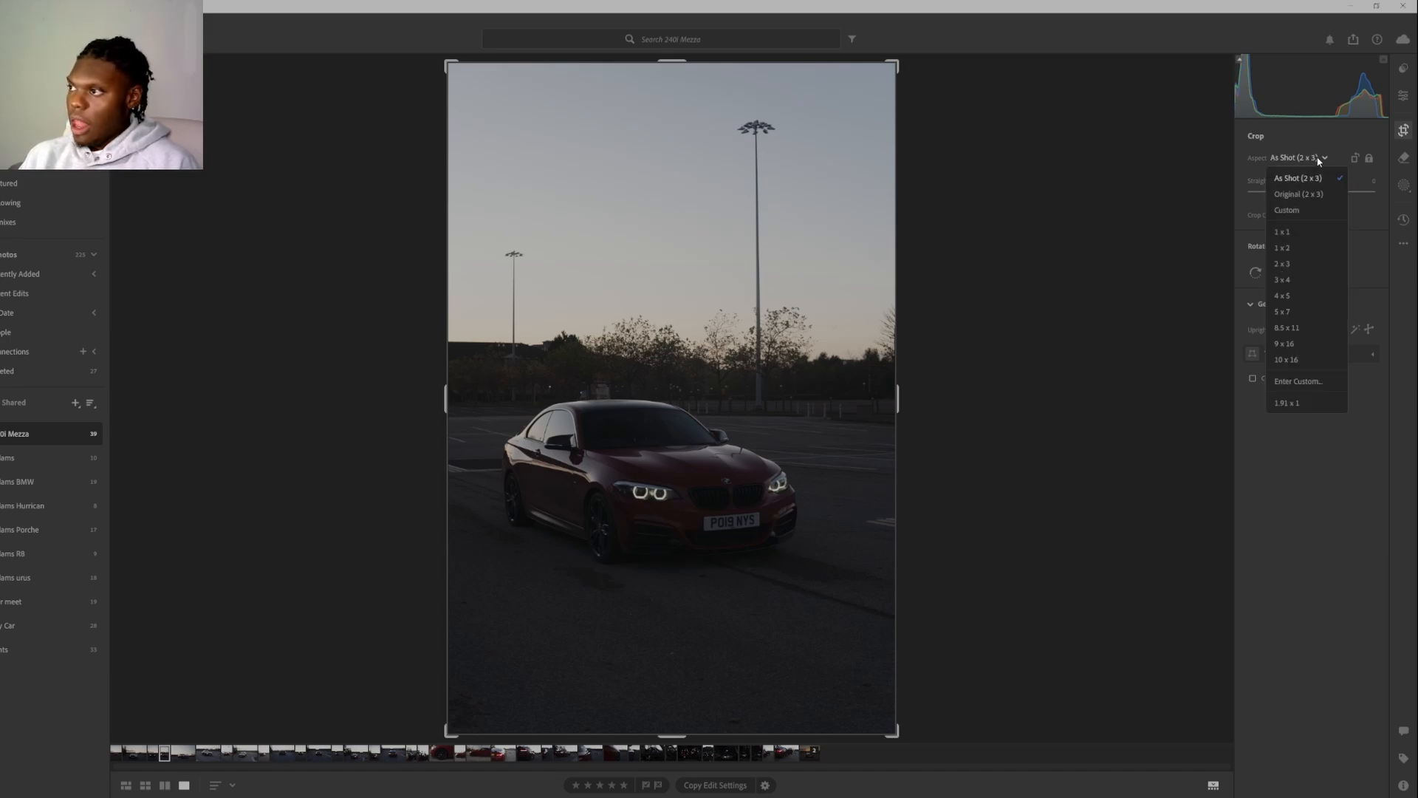
pyautogui.click(1321, 383)
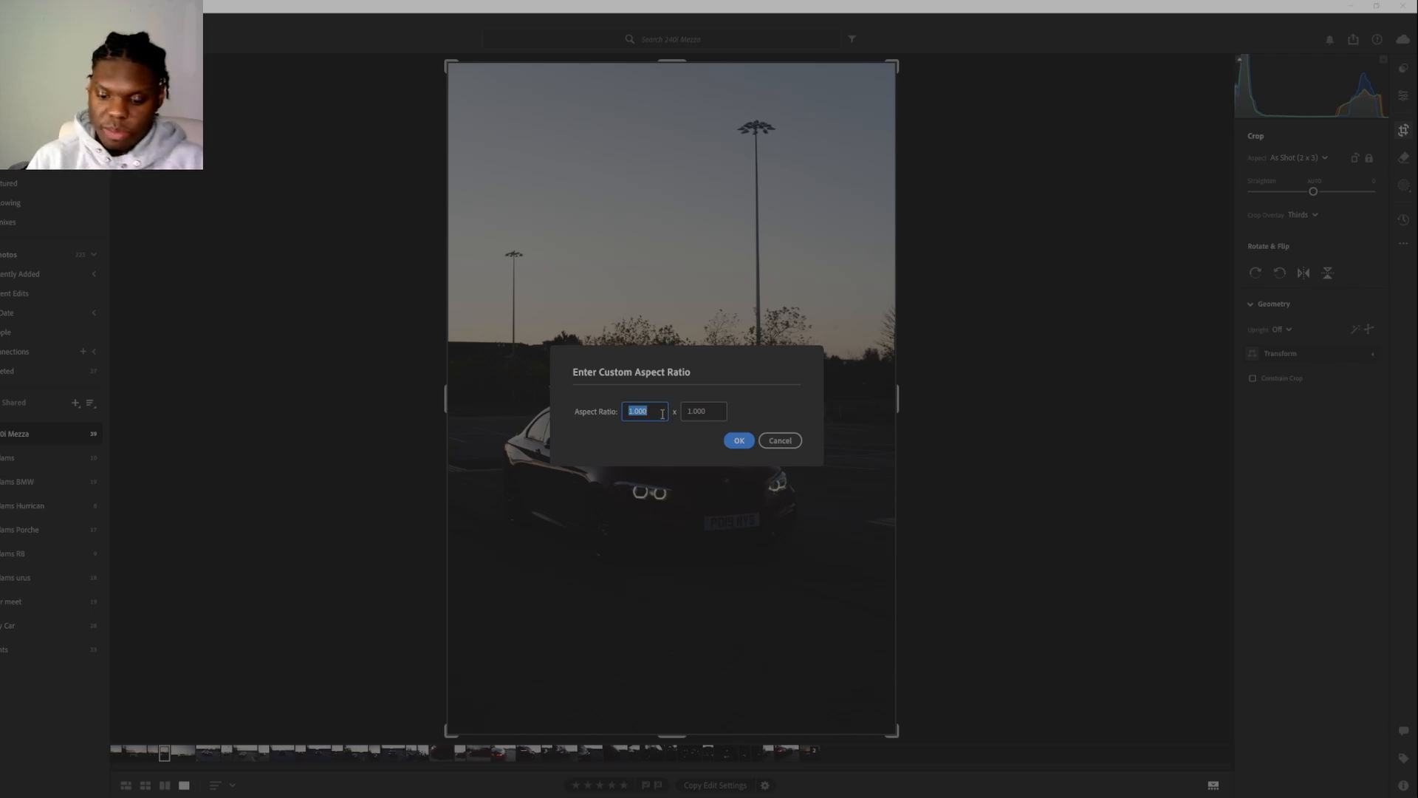
pyautogui.write('5')
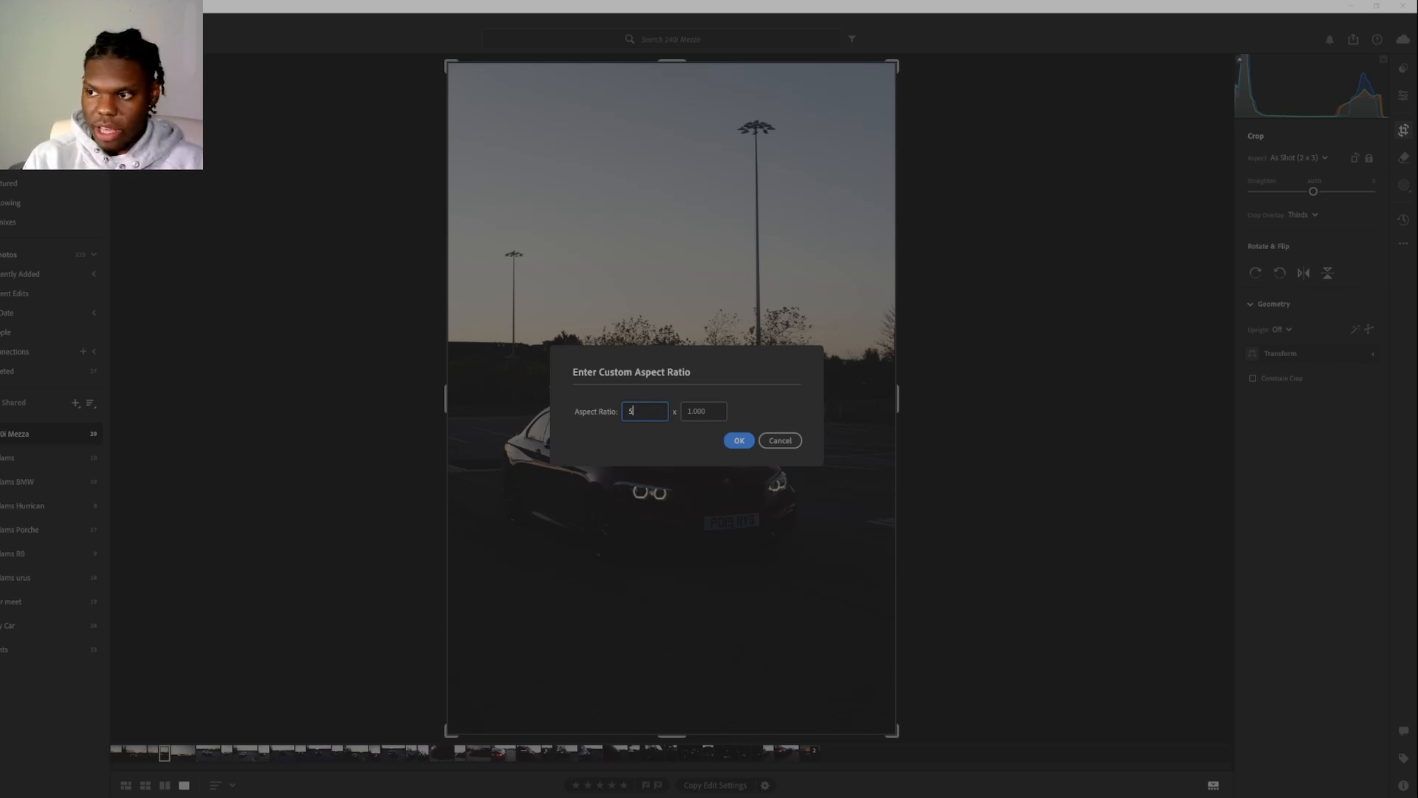
pyautogui.click(695, 412)
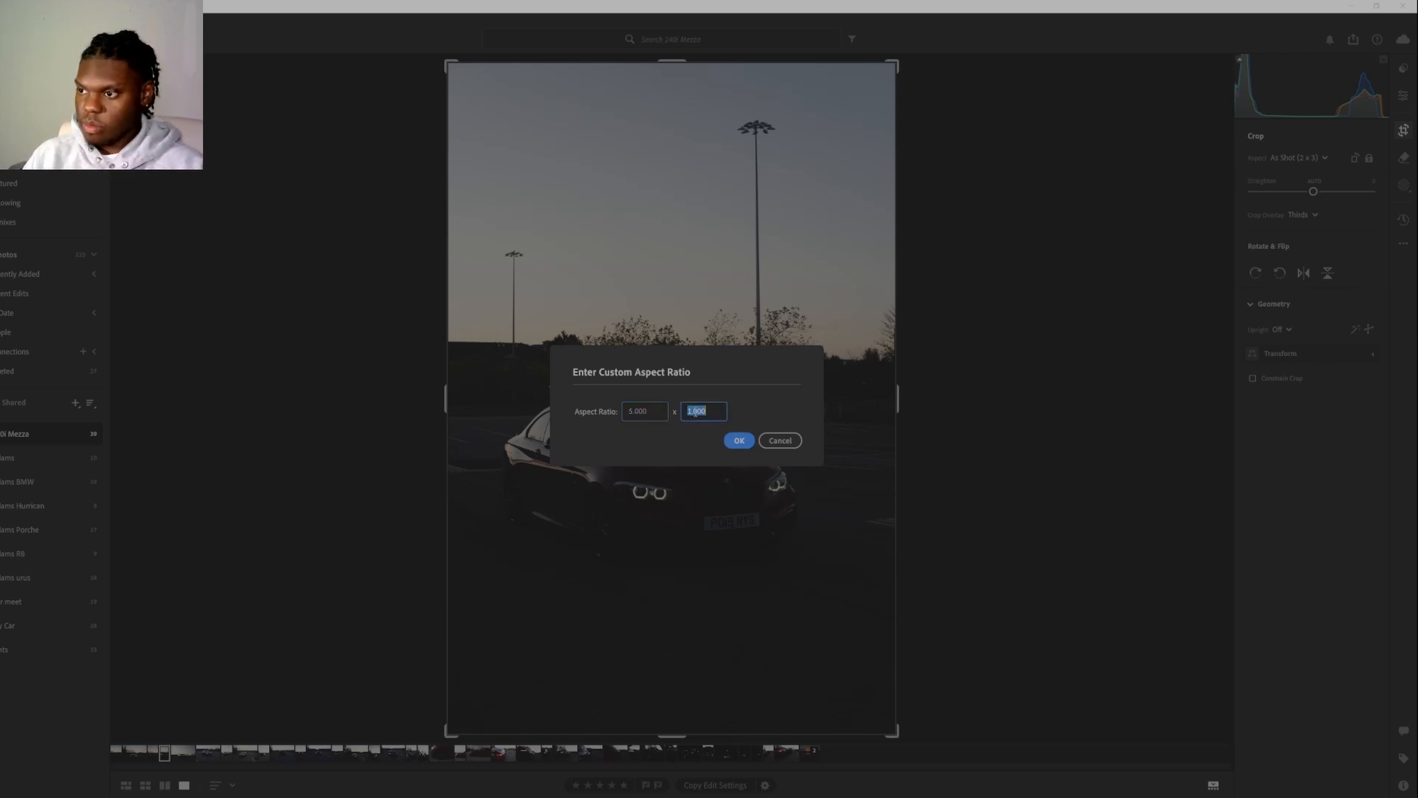
pyautogui.write('4')
pyautogui.click(735, 440)
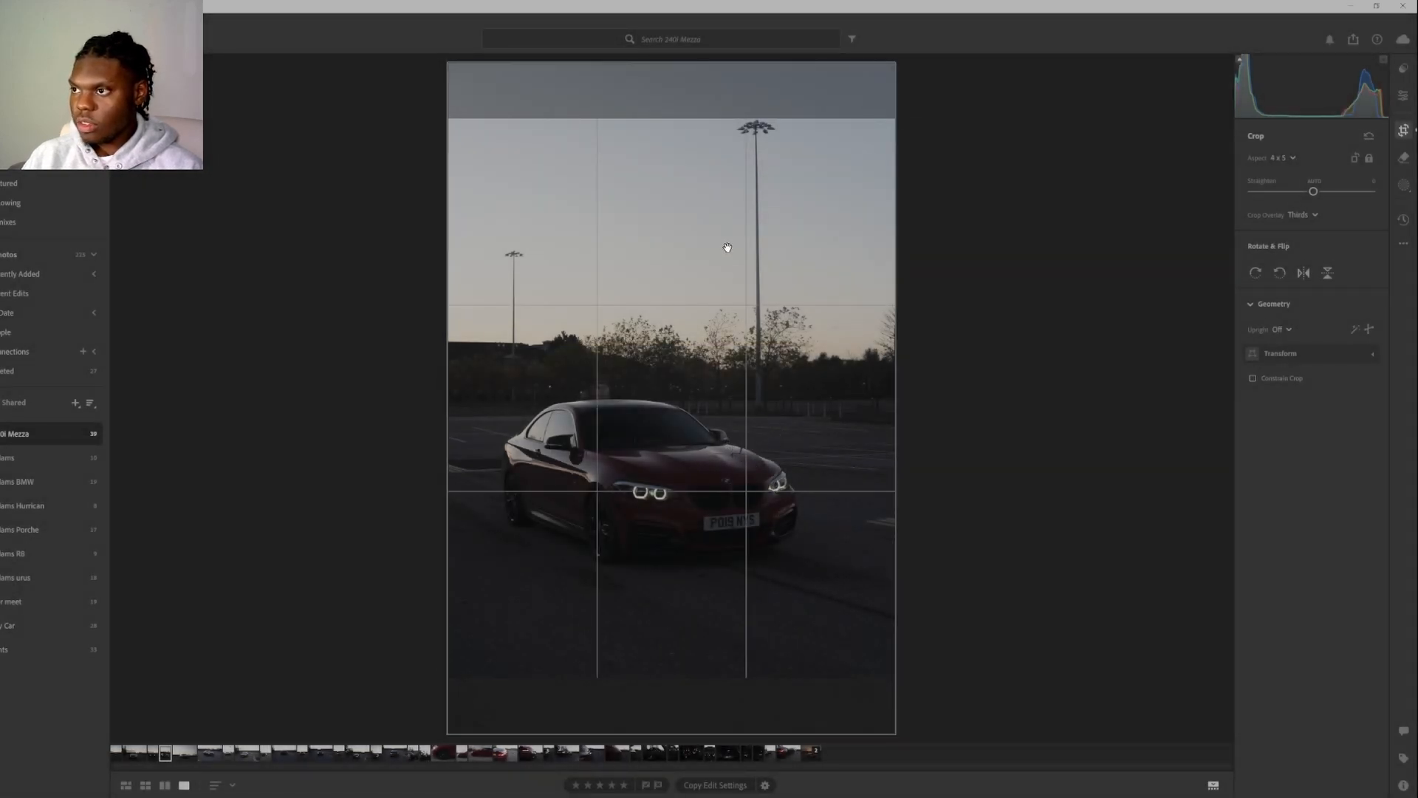
pyautogui.moveTo(735, 270); pyautogui.dragTo(731, 285)
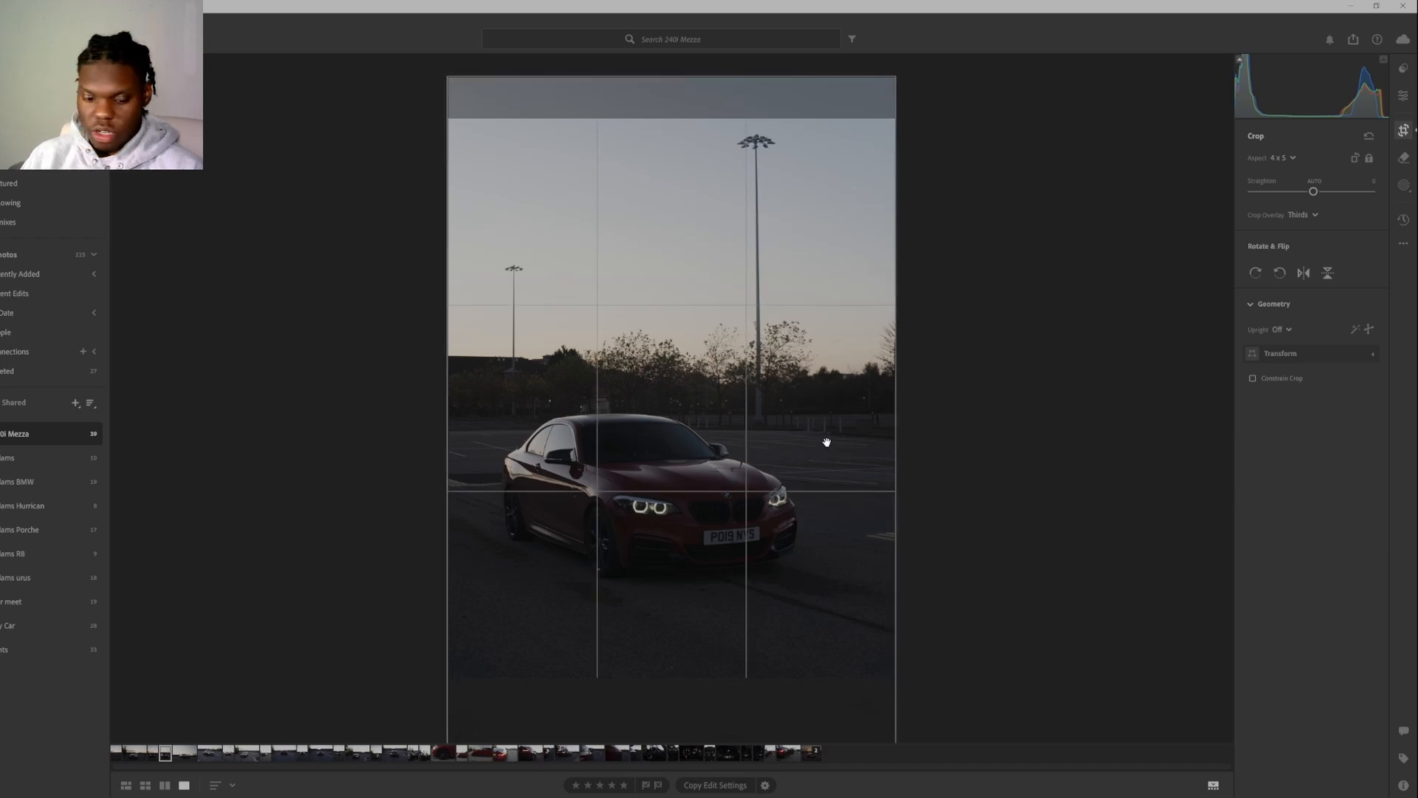
# Delete the currently open dark car photo.
pyautogui.press('Delete')
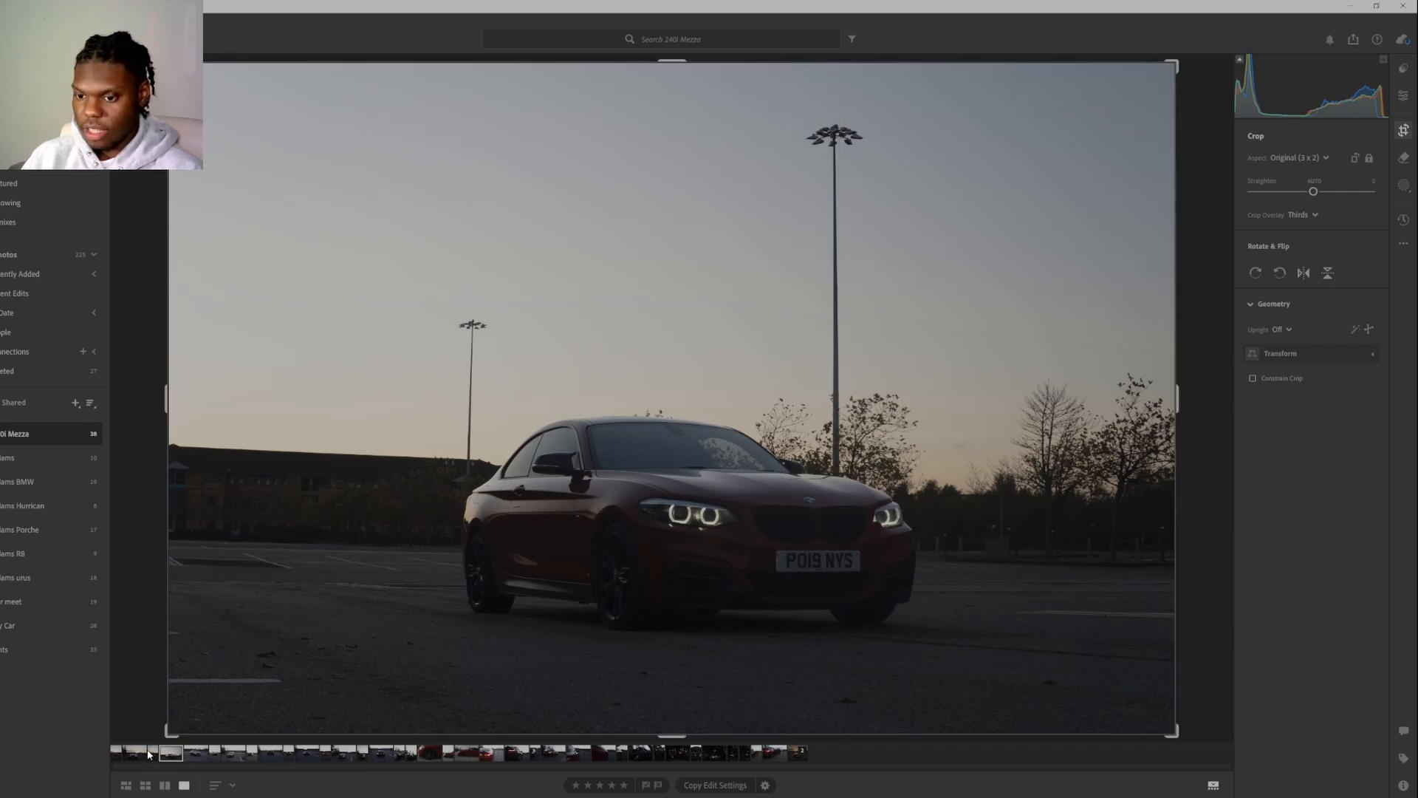
pyautogui.press('Return')
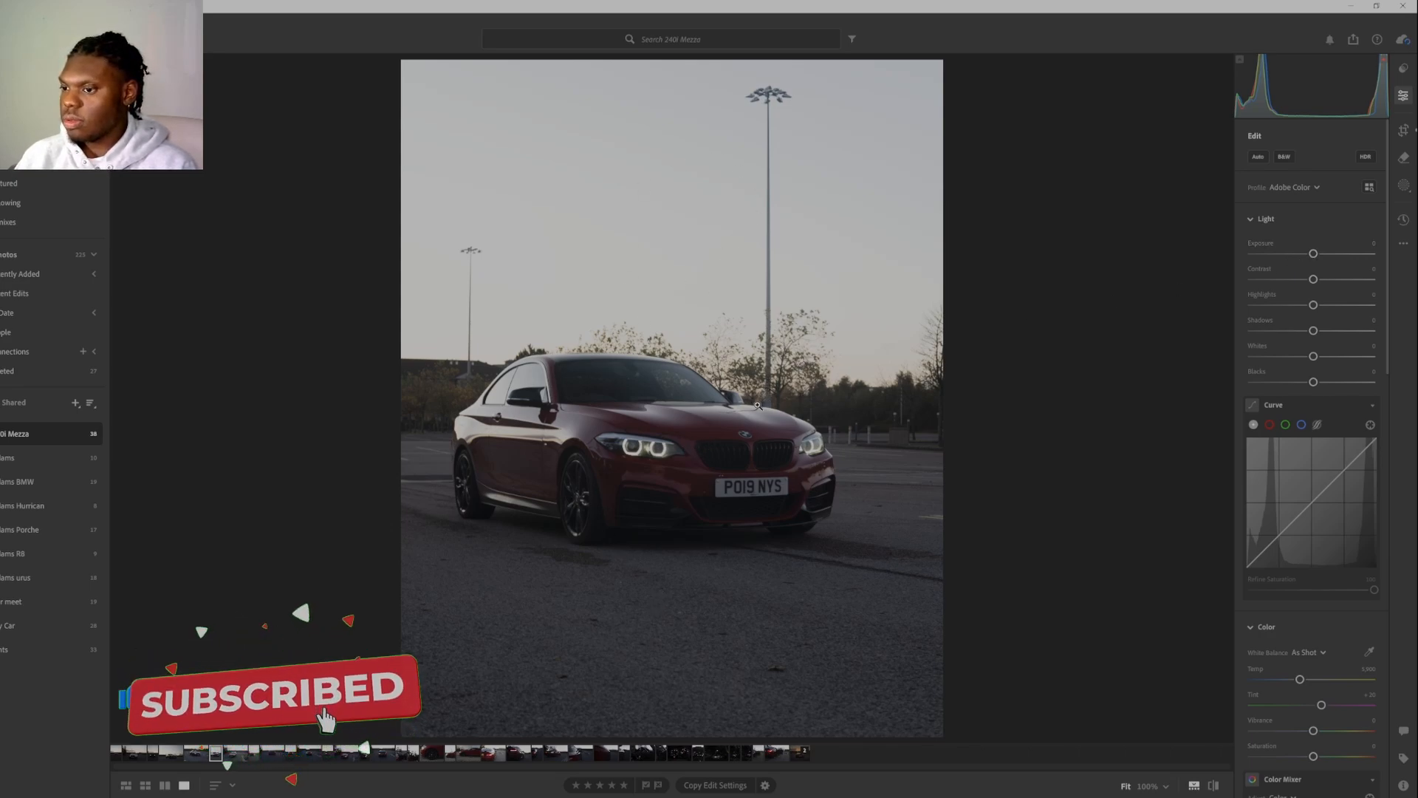
# Tighten the 4 x 5 crop around the red car, reposition the image inside the frame and apply the crop.
pyautogui.click(1405, 131)
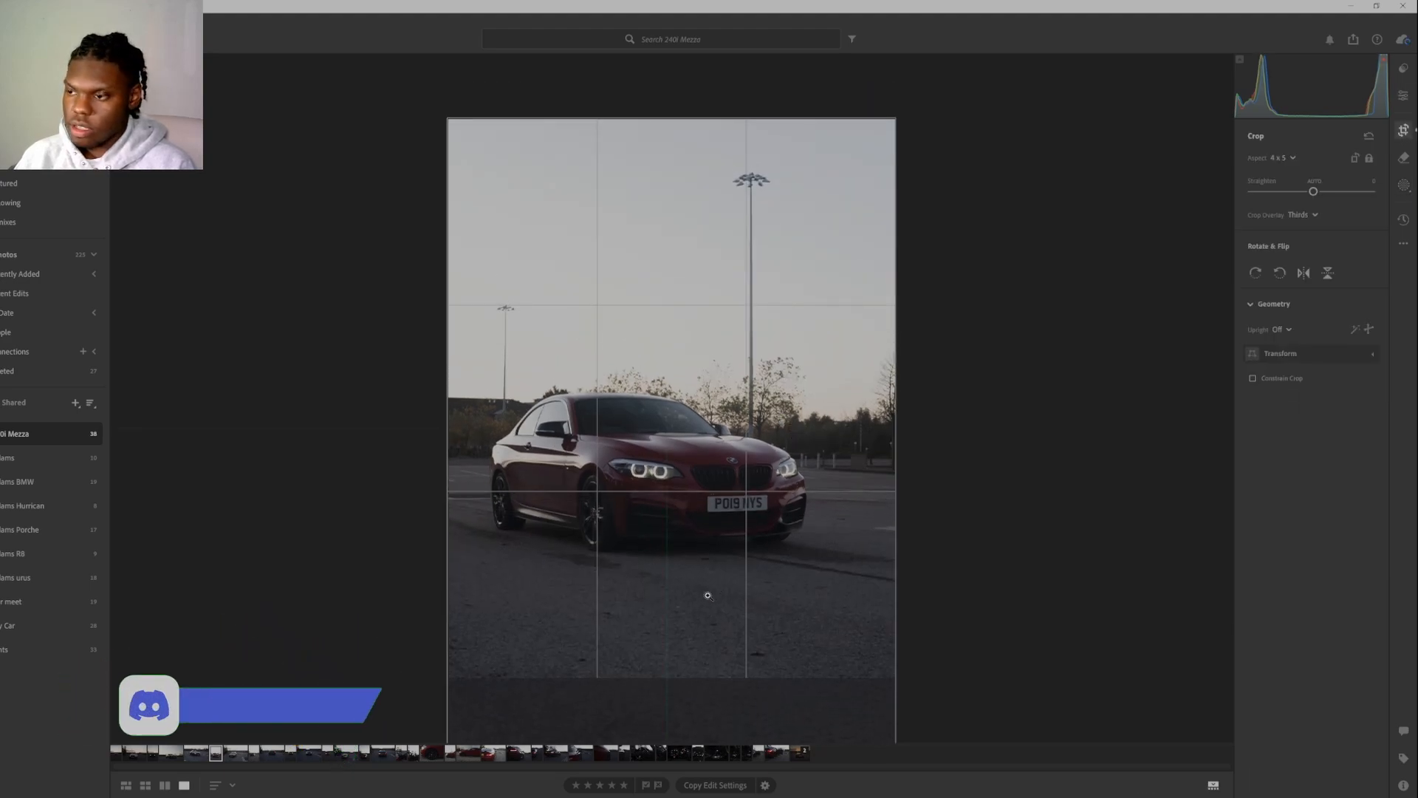
pyautogui.press('e')
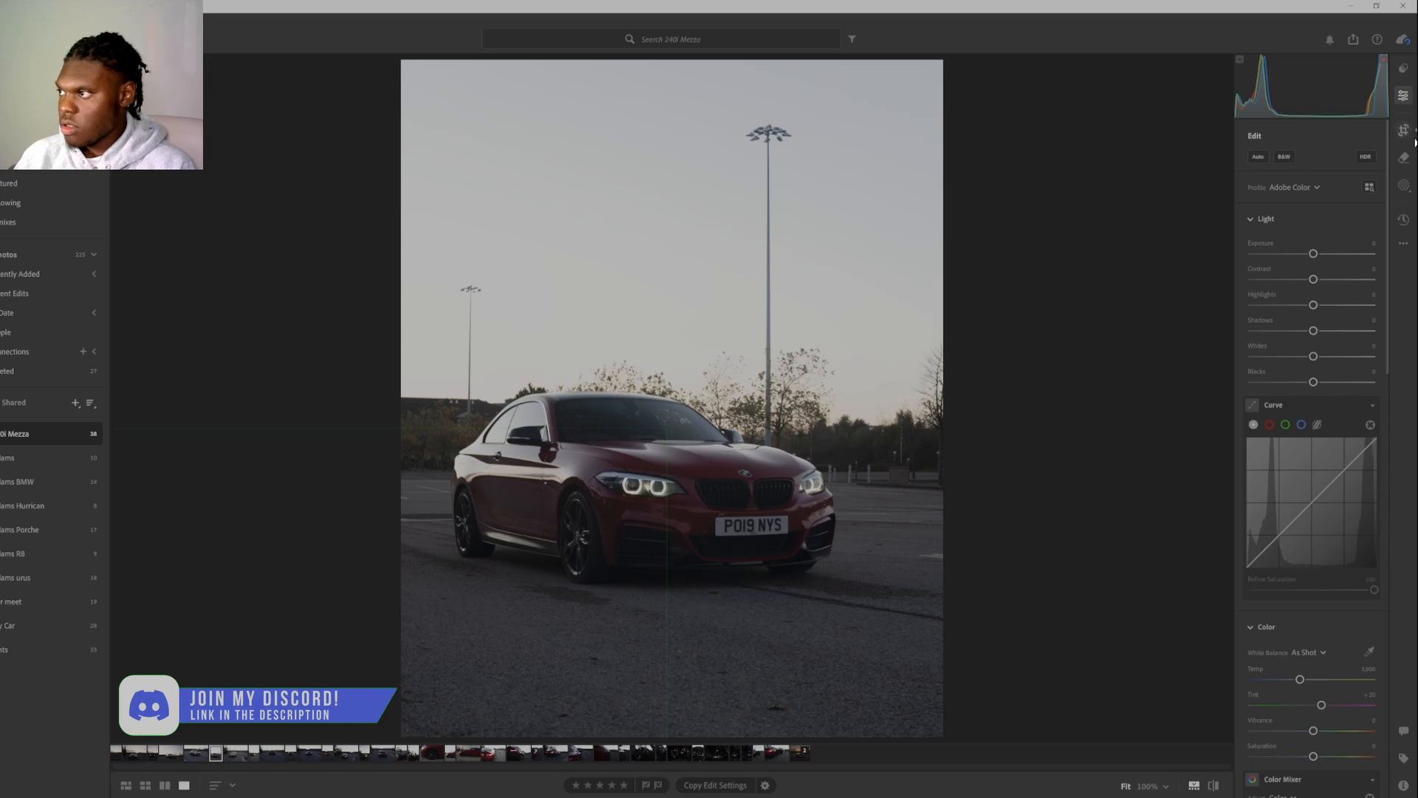
pyautogui.press('c')
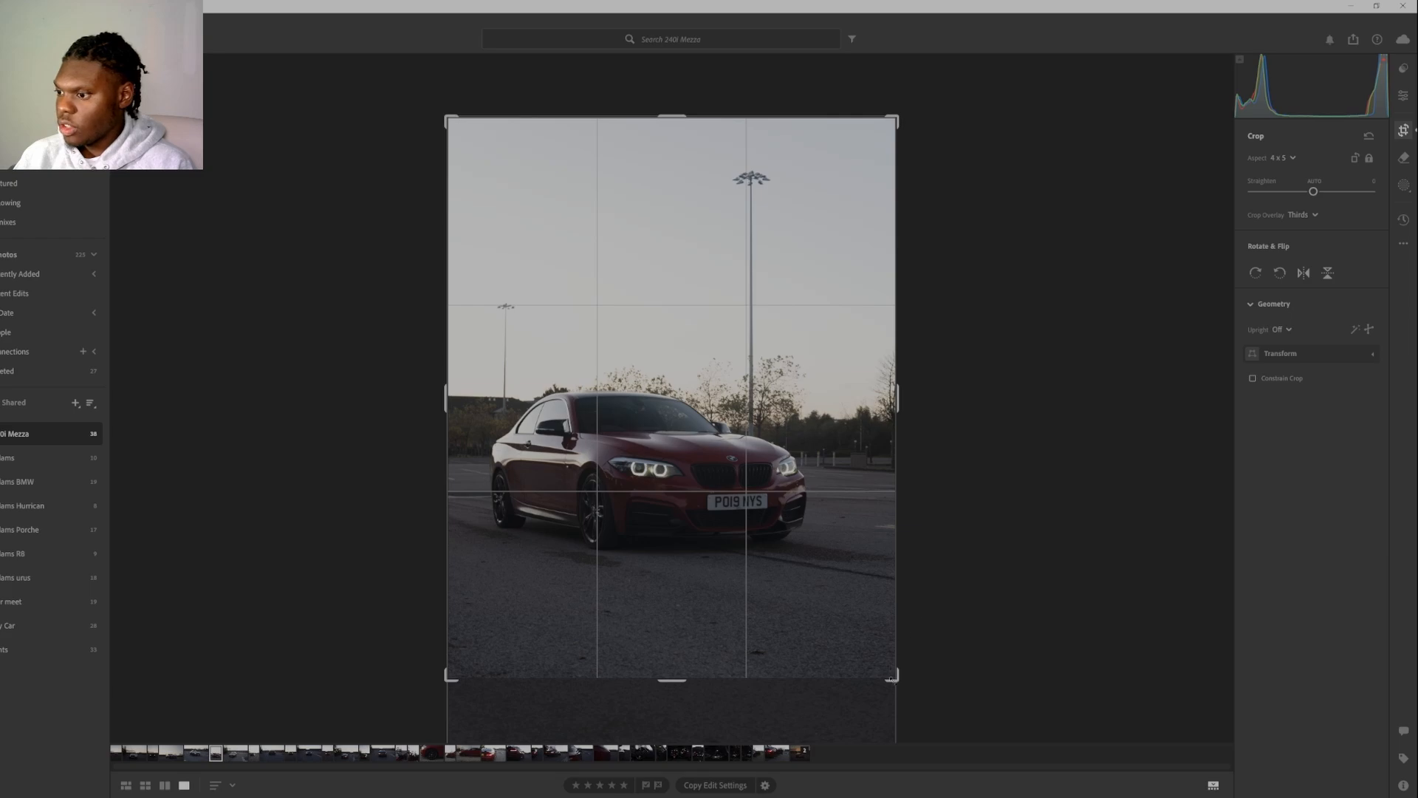
pyautogui.moveTo(892, 674)
pyautogui.mouseDown()
pyautogui.moveTo(861, 665)
pyautogui.moveTo(881, 656)
pyautogui.mouseUp()
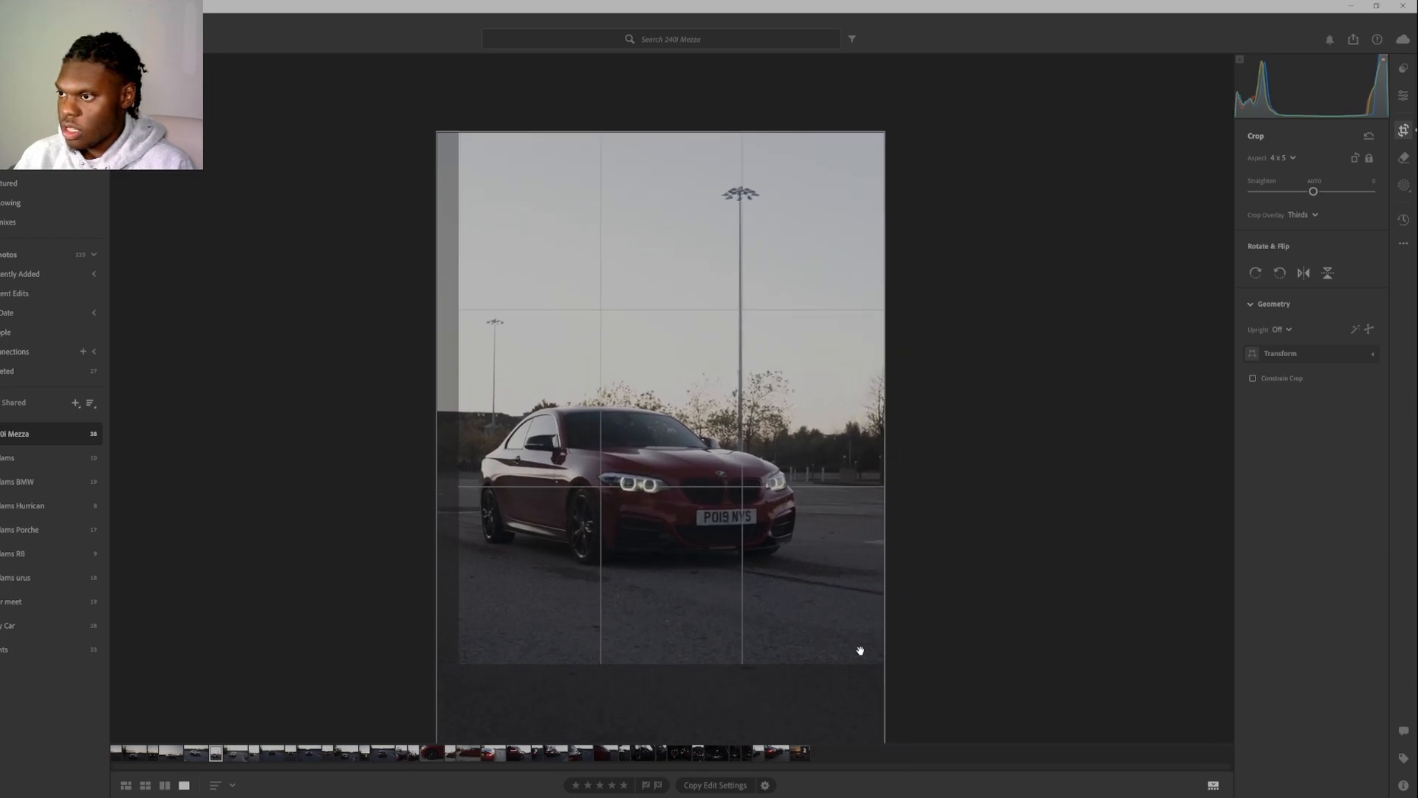
pyautogui.moveTo(880, 664); pyautogui.dragTo(858, 655)
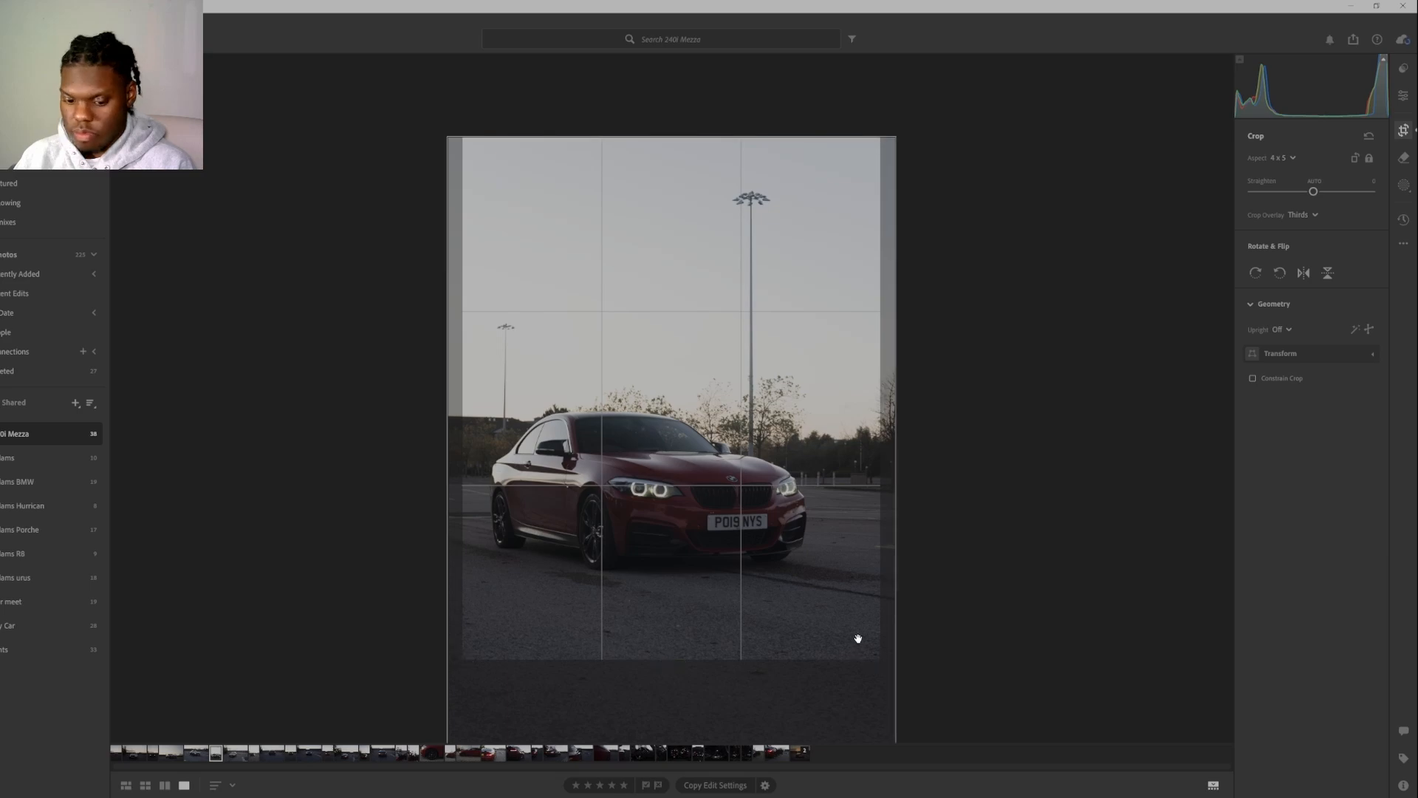
pyautogui.press('Return')
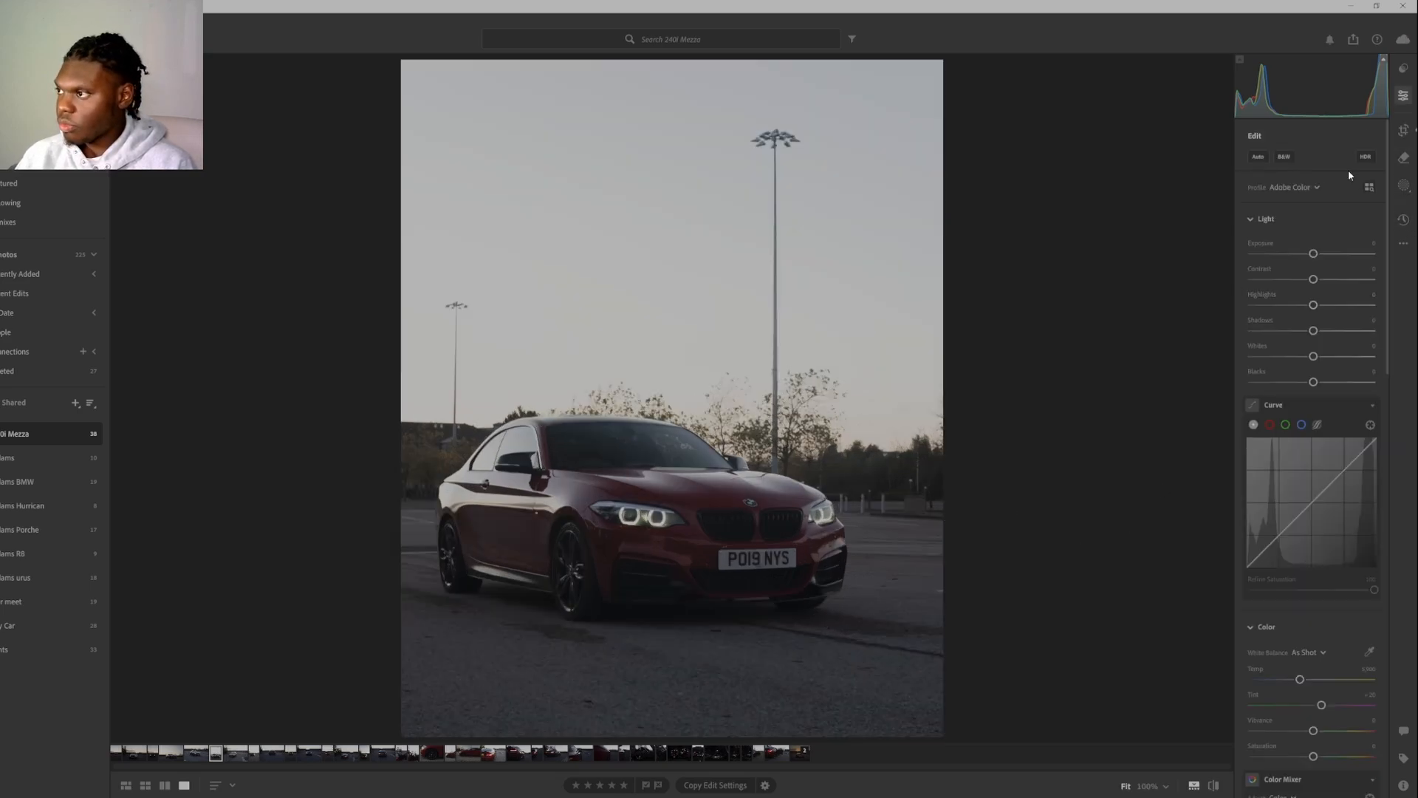
# Set the photo's Exposure to -0.24 and its Contrast to about +28.
pyautogui.moveTo(1313, 254); pyautogui.dragTo(1314, 258)
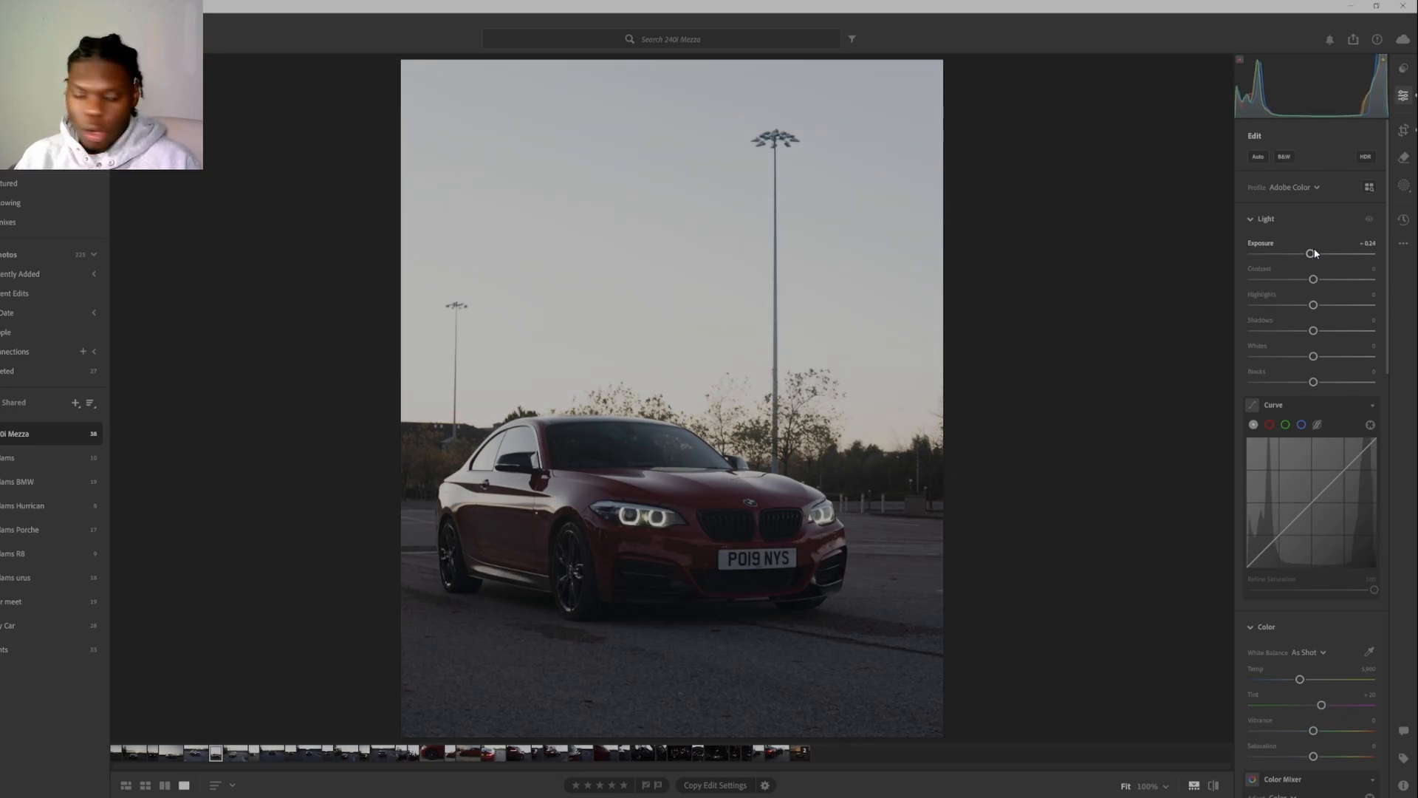
pyautogui.press('alt')
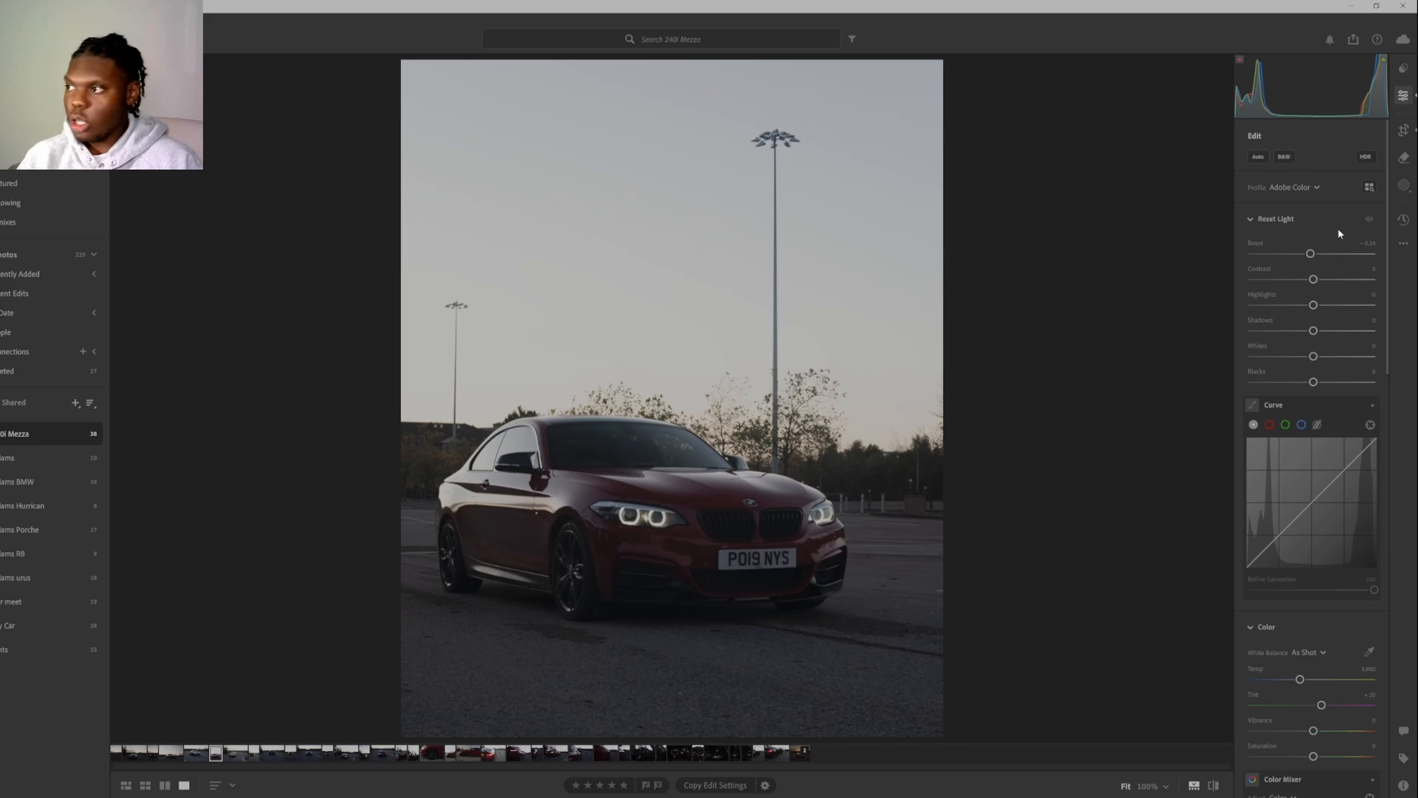
pyautogui.moveTo(1312, 258); pyautogui.dragTo(1312, 263)
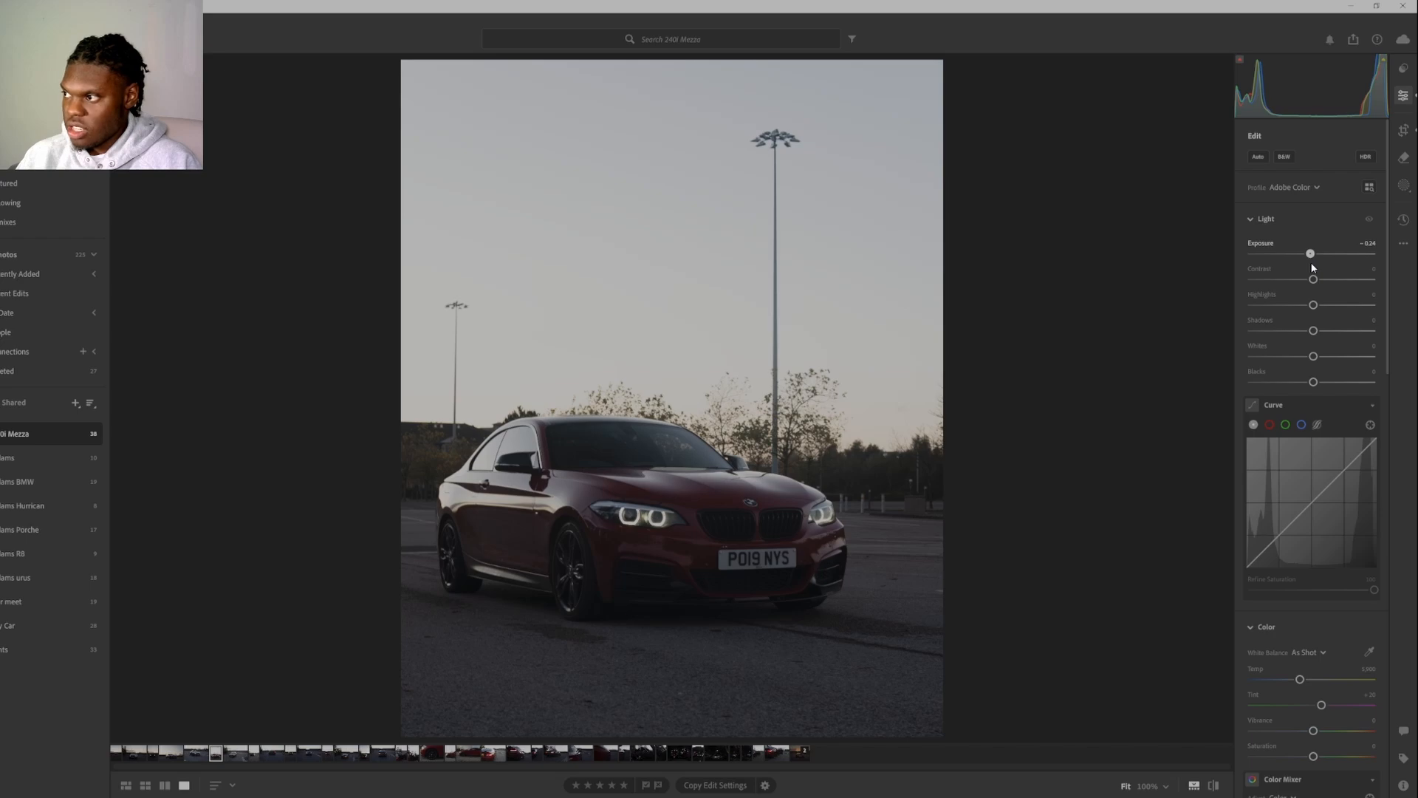
pyautogui.moveTo(1315, 281); pyautogui.dragTo(1329, 282)
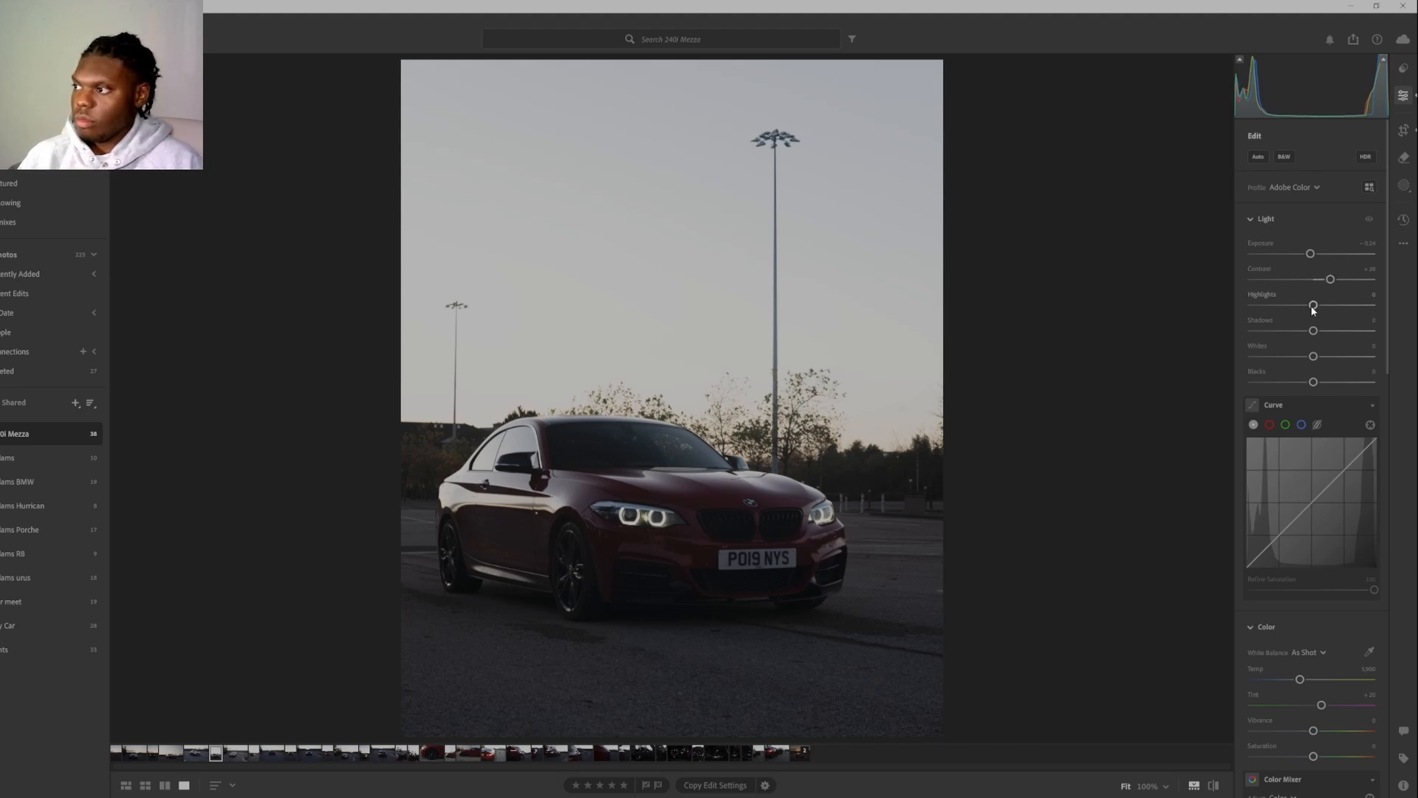
# Set Highlights to -100, Shadows to about +21 and Whites to -100.
pyautogui.moveTo(1304, 309); pyautogui.dragTo(1232, 323)
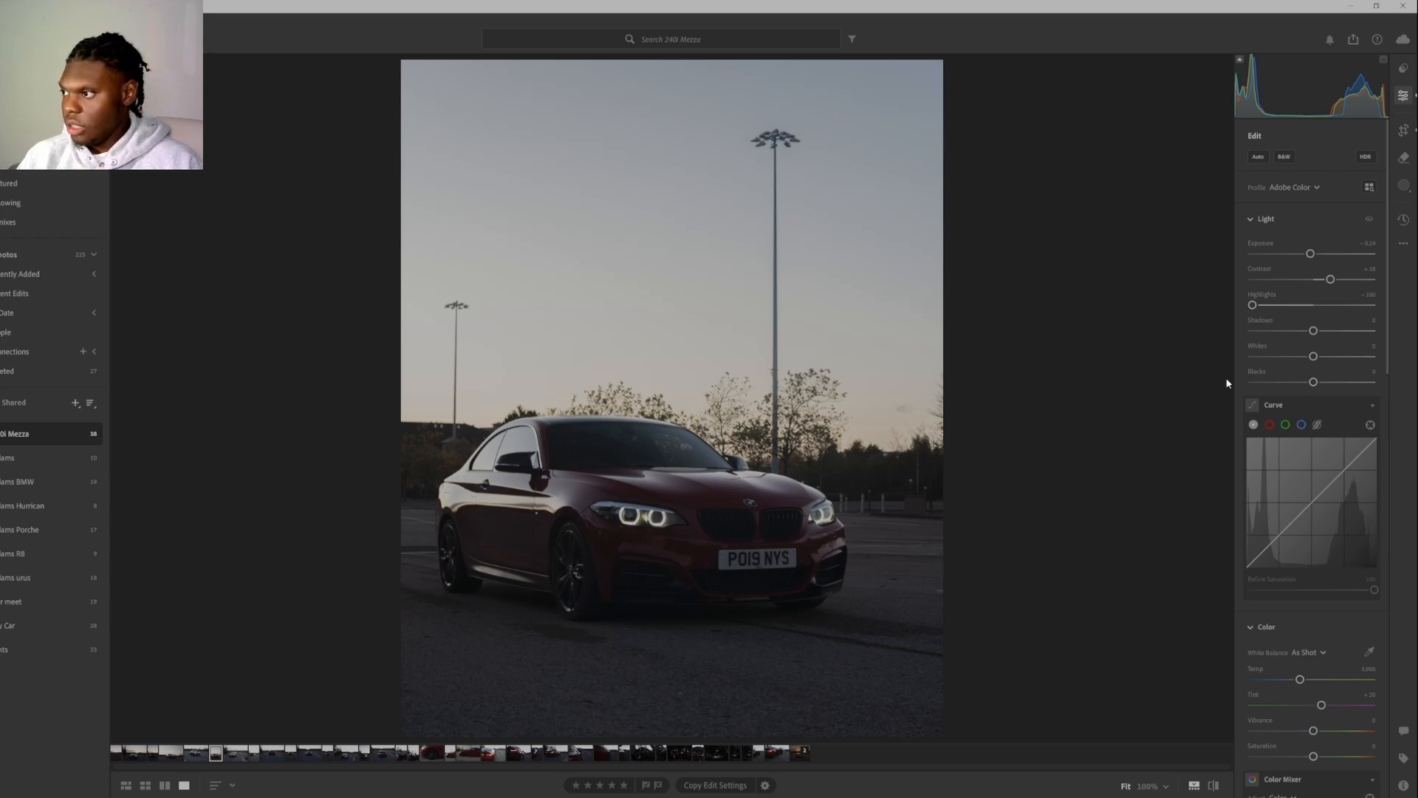
pyautogui.moveTo(1315, 333); pyautogui.dragTo(1328, 340)
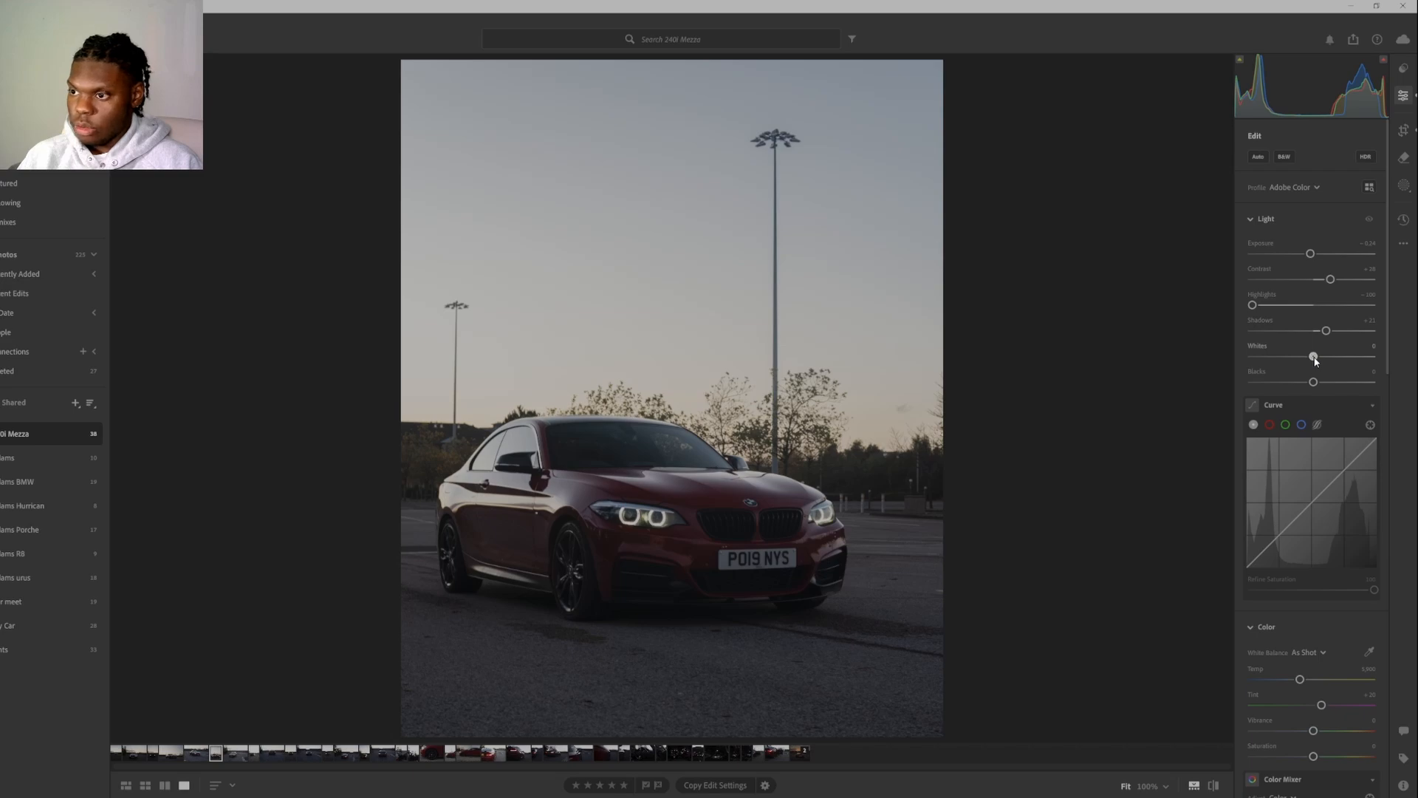
pyautogui.moveTo(1314, 358); pyautogui.dragTo(1250, 377)
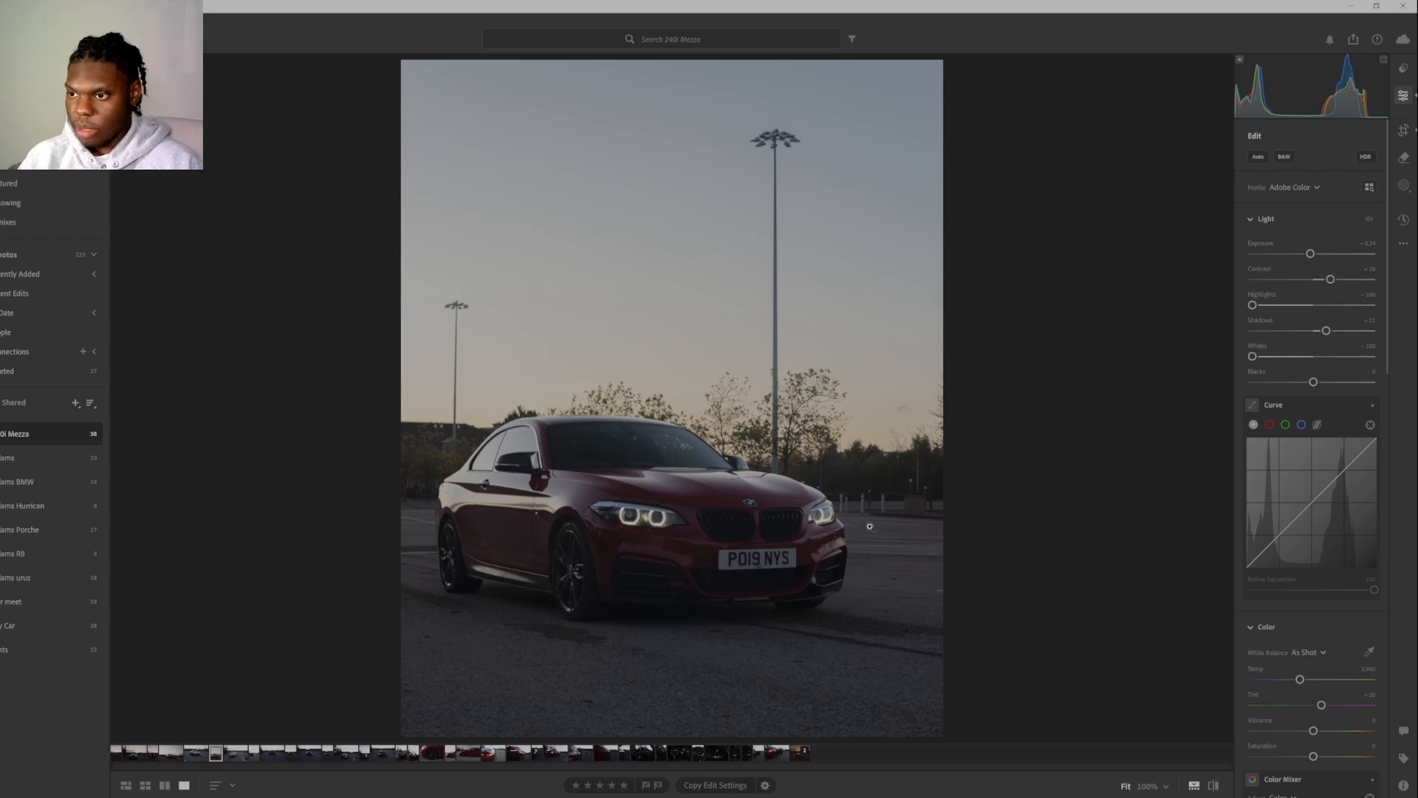
# Try raising Blacks to about +3 and reset the value to 0.
pyautogui.moveTo(1314, 382); pyautogui.dragTo(1322, 410)
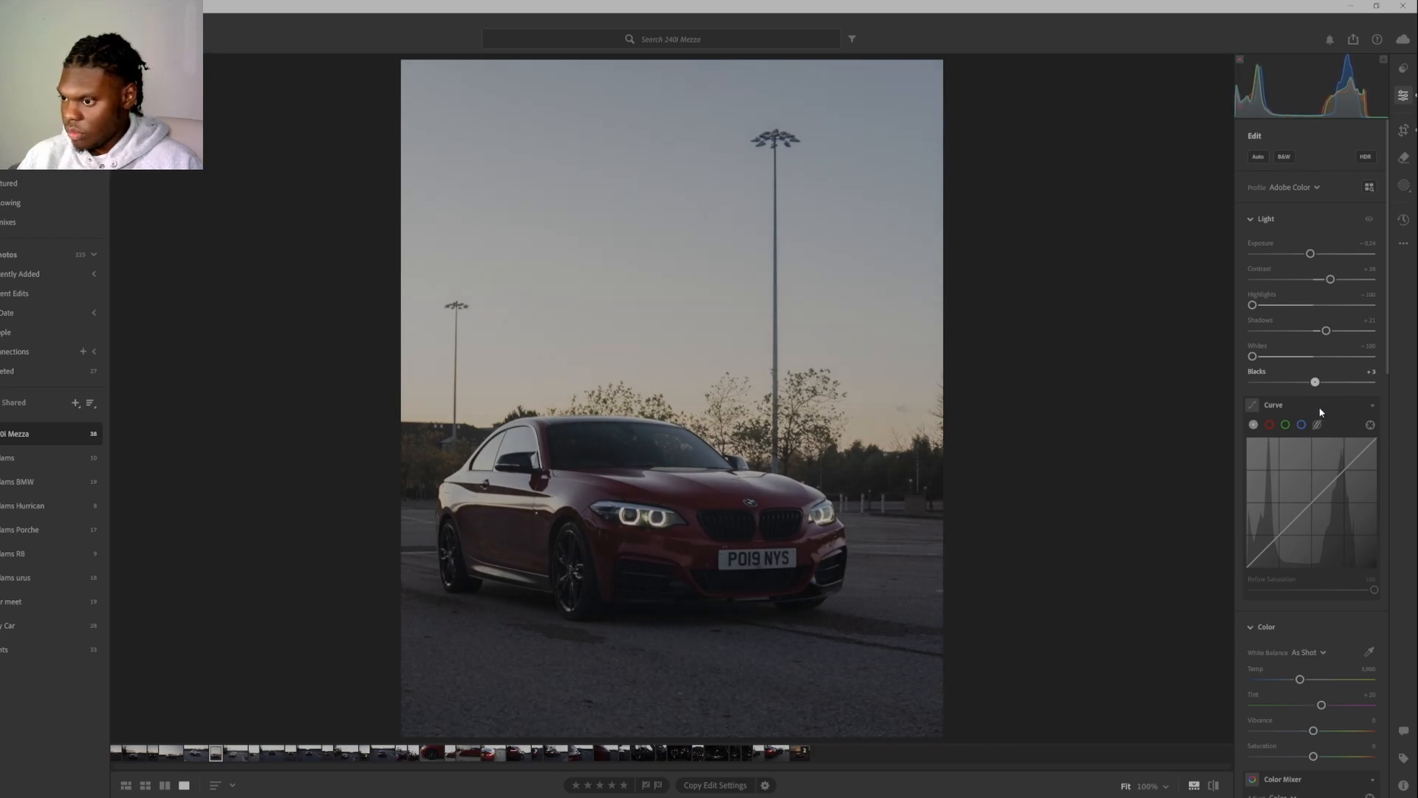
pyautogui.click(1371, 369)
pyautogui.write('0')
pyautogui.press('Return')
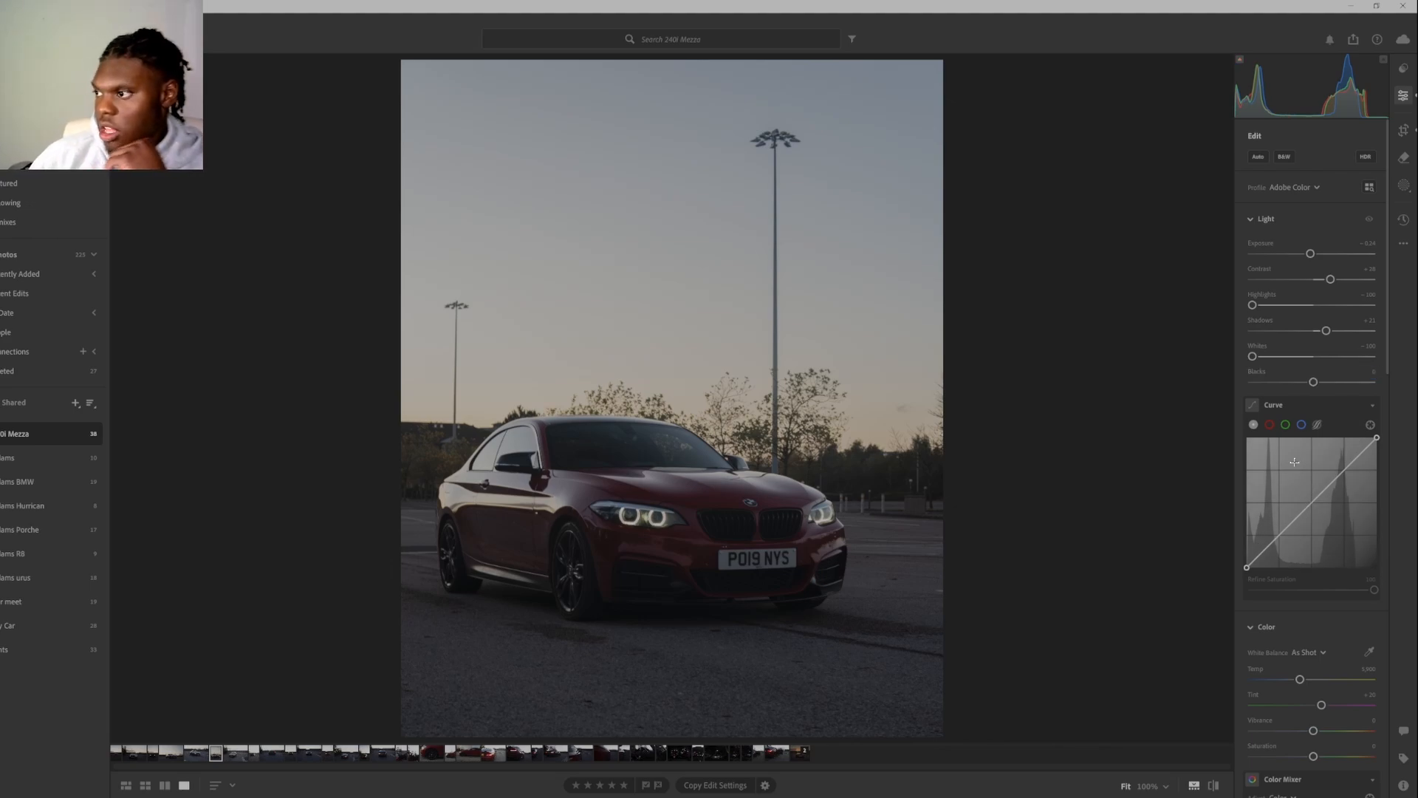
# Add shadow, midtone and highlight points to the tone curve, pulling the highlights down and slightly adjusting the midtones and shadows.
pyautogui.click(1289, 524)
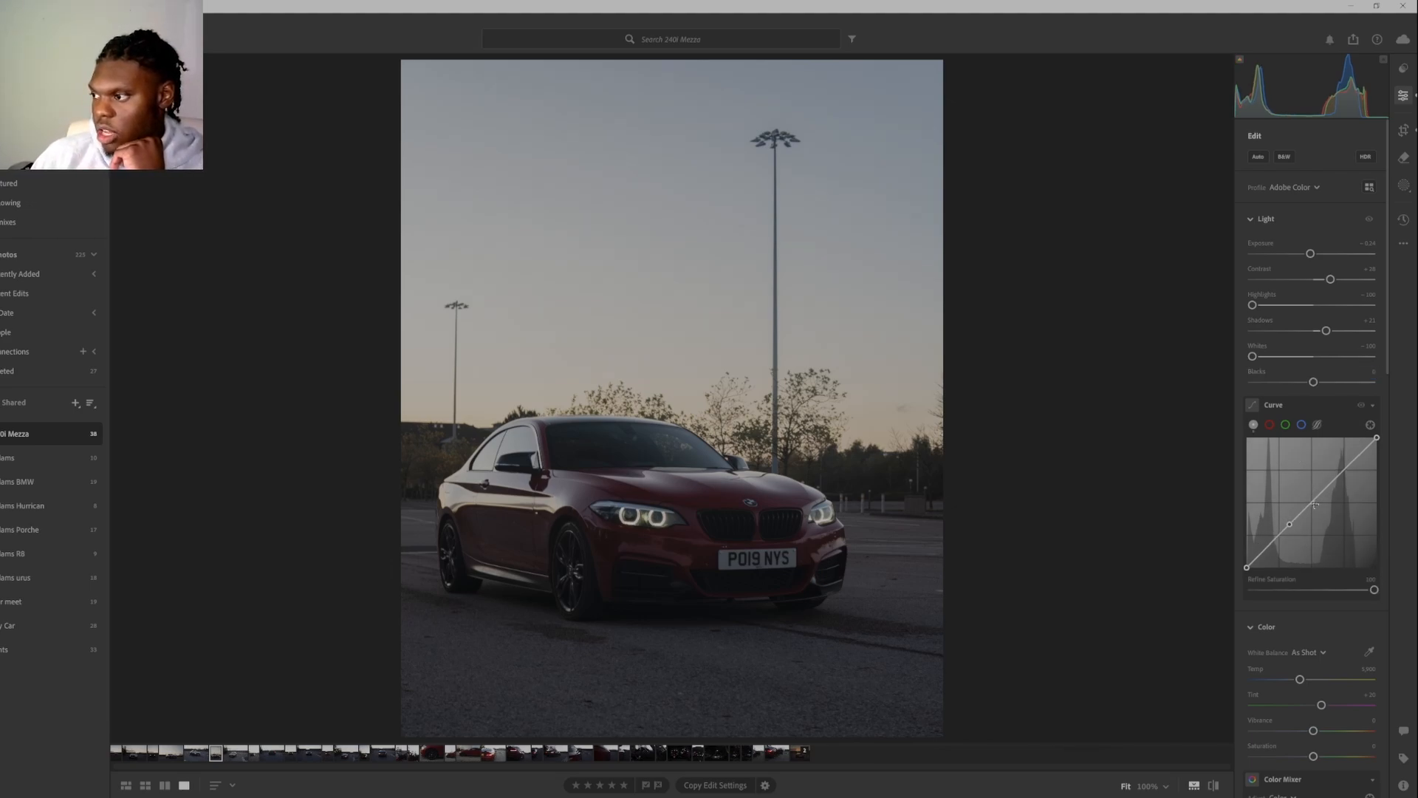
pyautogui.click(1314, 501)
pyautogui.click(1348, 467)
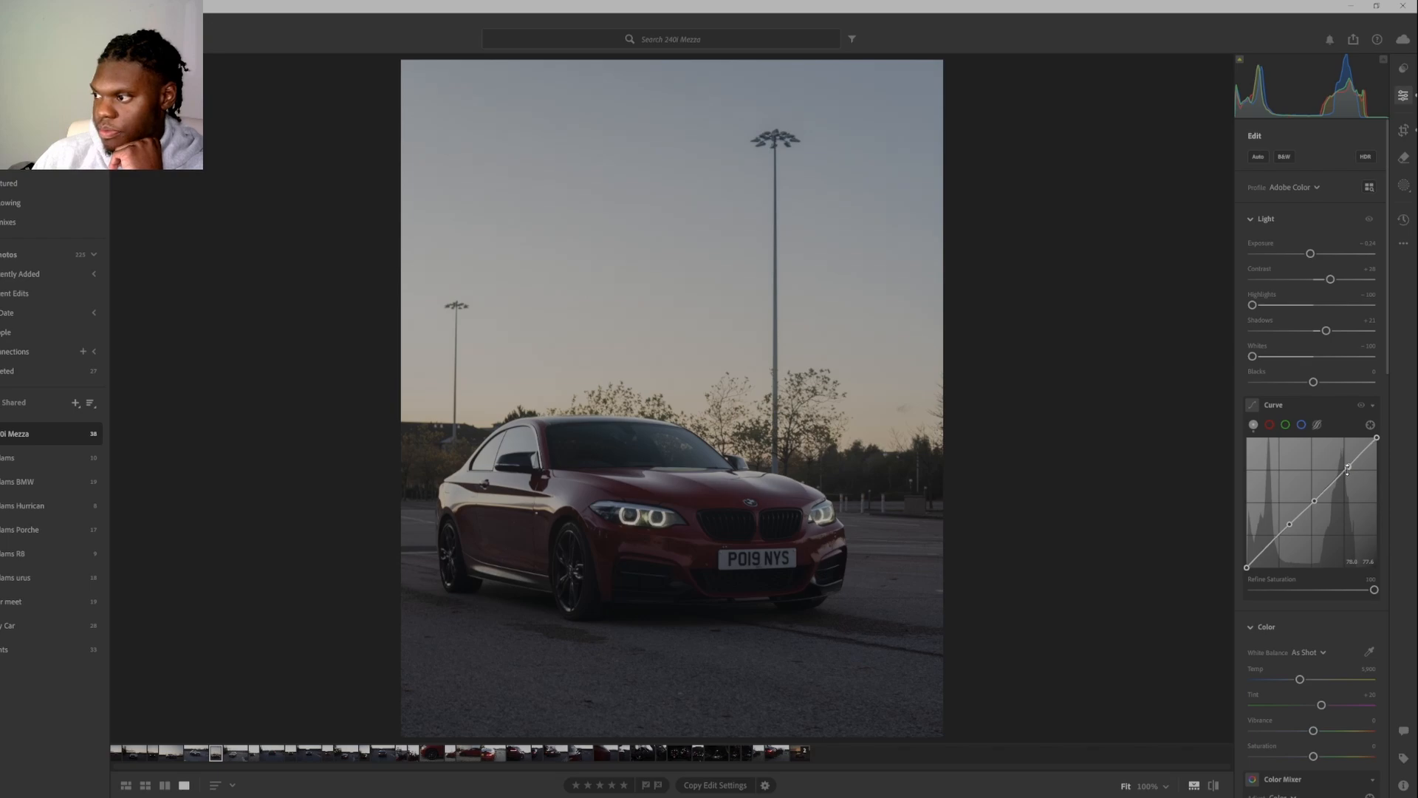
pyautogui.moveTo(1348, 469); pyautogui.dragTo(1312, 504)
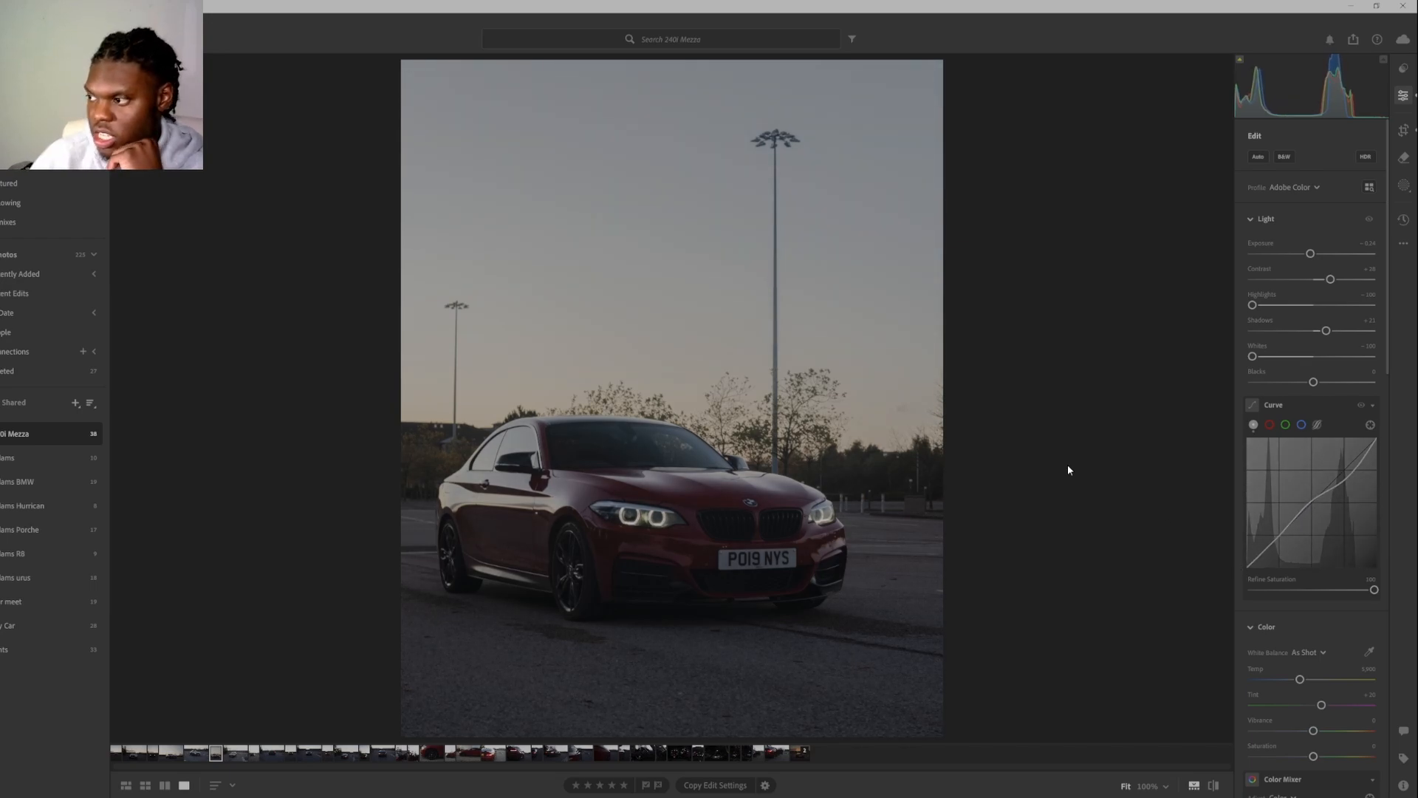
pyautogui.click(1289, 526)
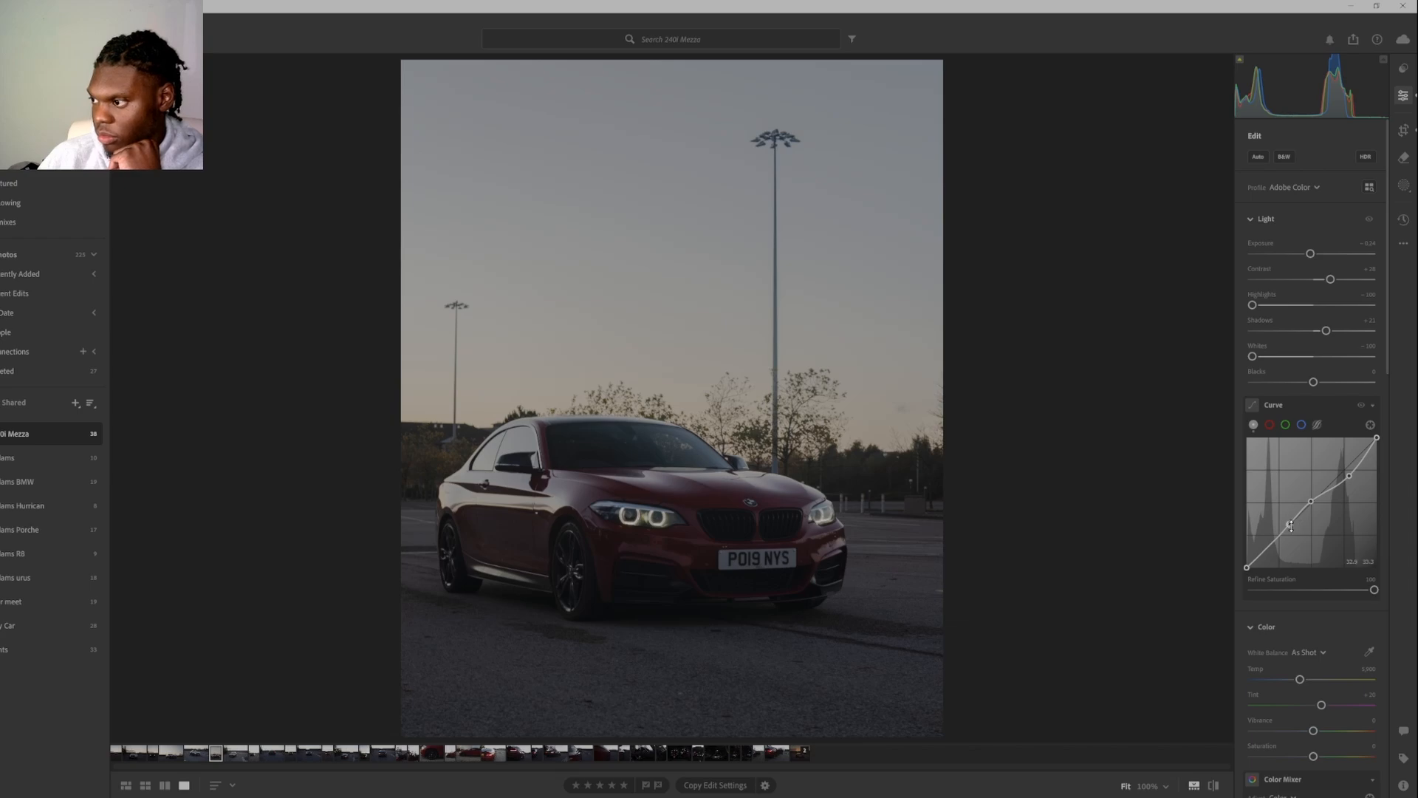
pyautogui.moveTo(1291, 531); pyautogui.dragTo(1279, 540)
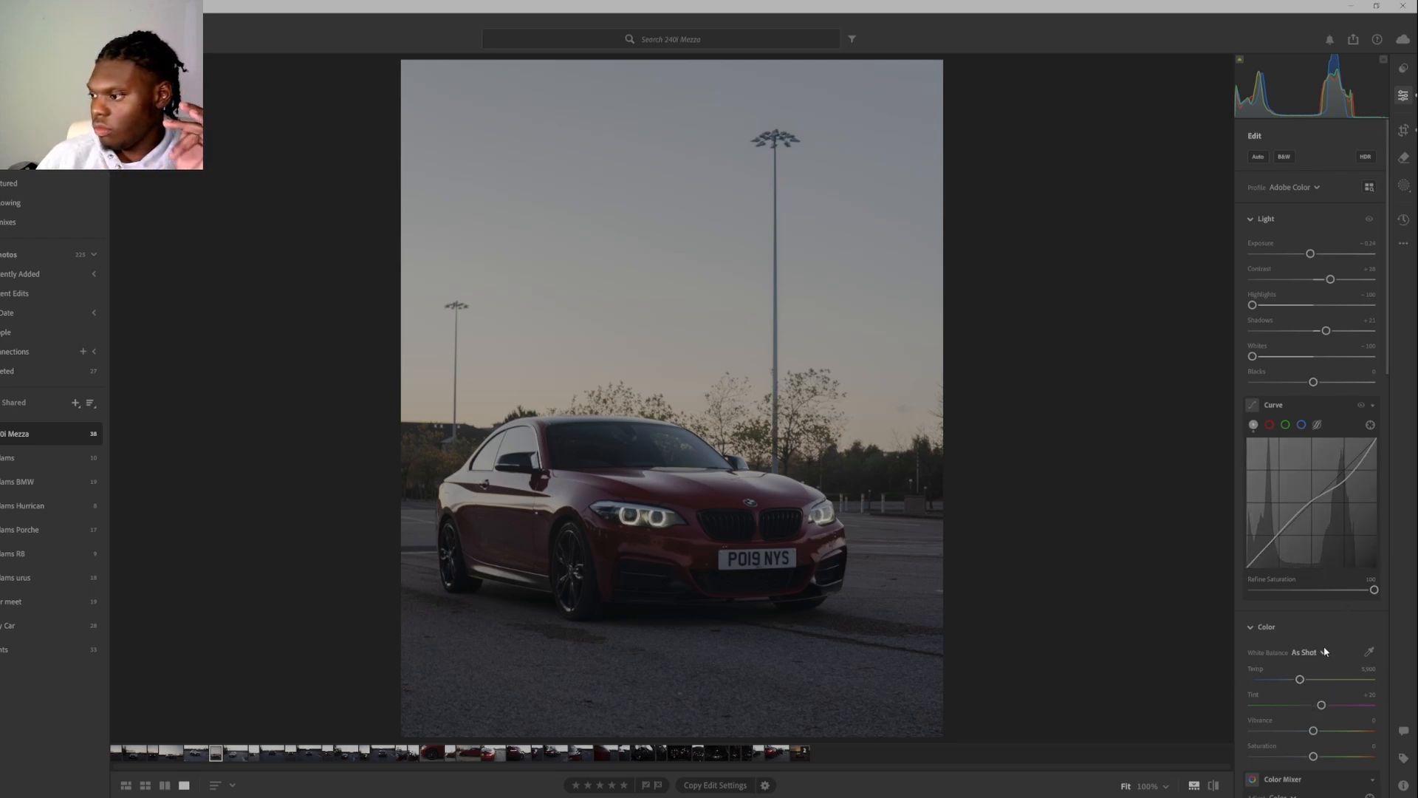
# Set the red channel in the Color Mixer to Saturation +64 and Luminance +47.
pyautogui.scroll(-3, 1319, 672)
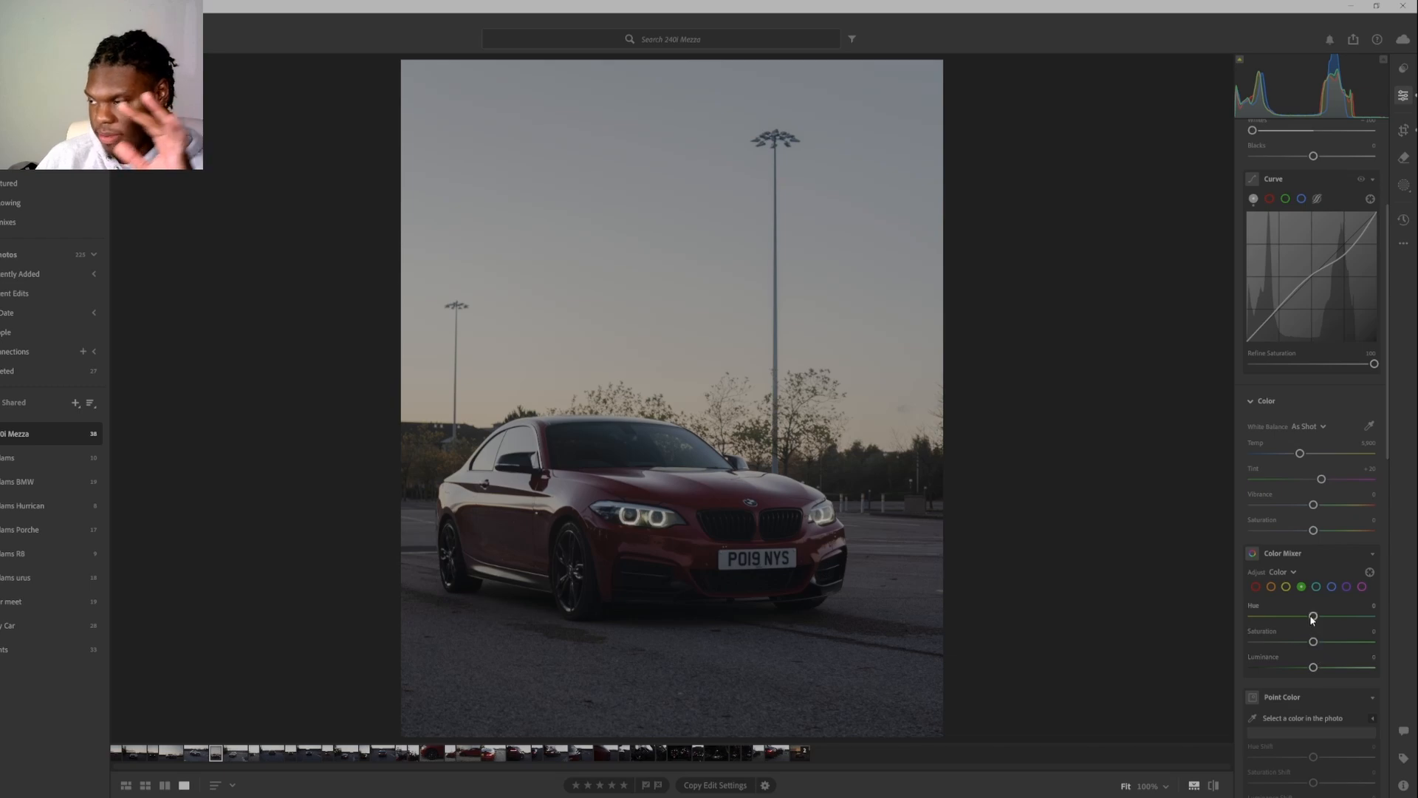
pyautogui.click(1256, 586)
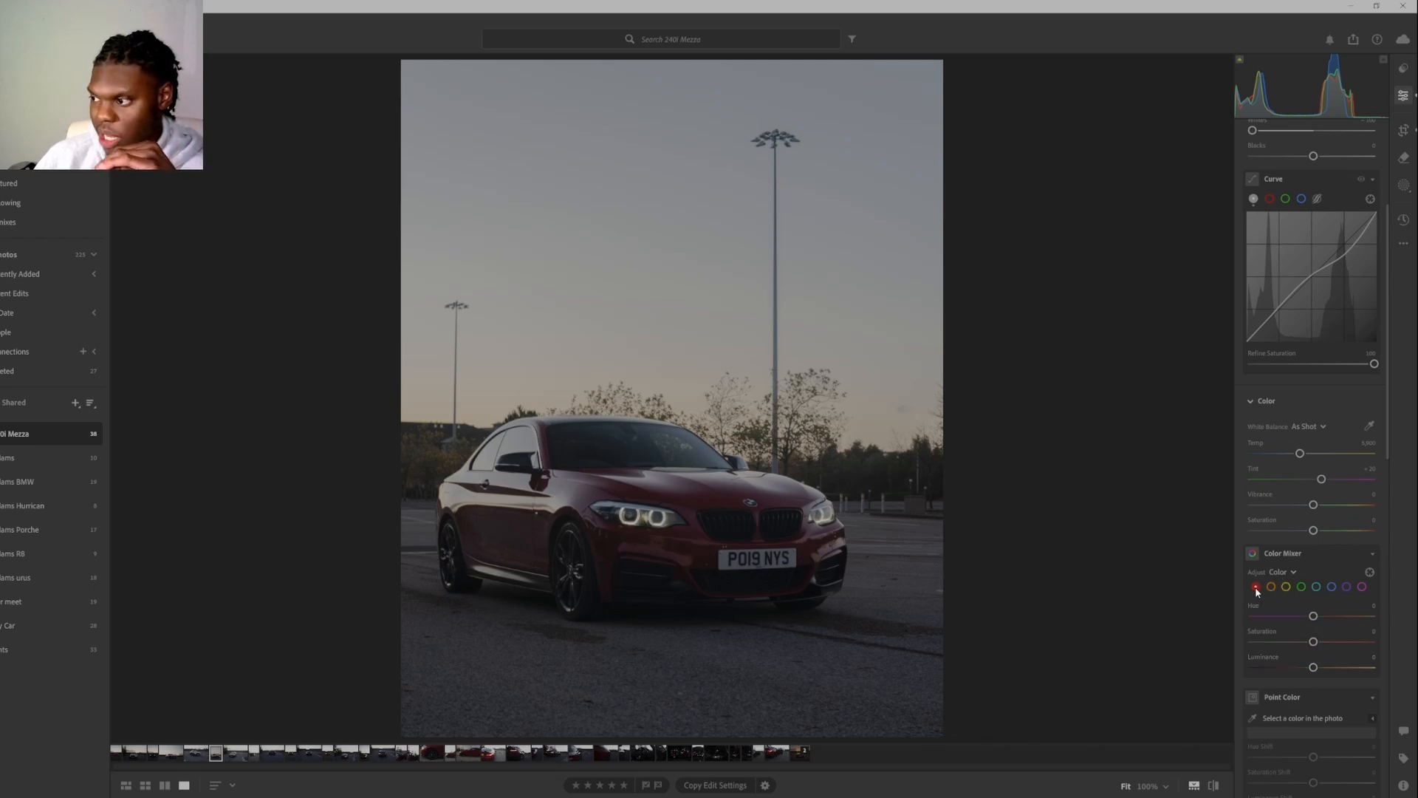
pyautogui.moveTo(1318, 641); pyautogui.dragTo(1334, 673)
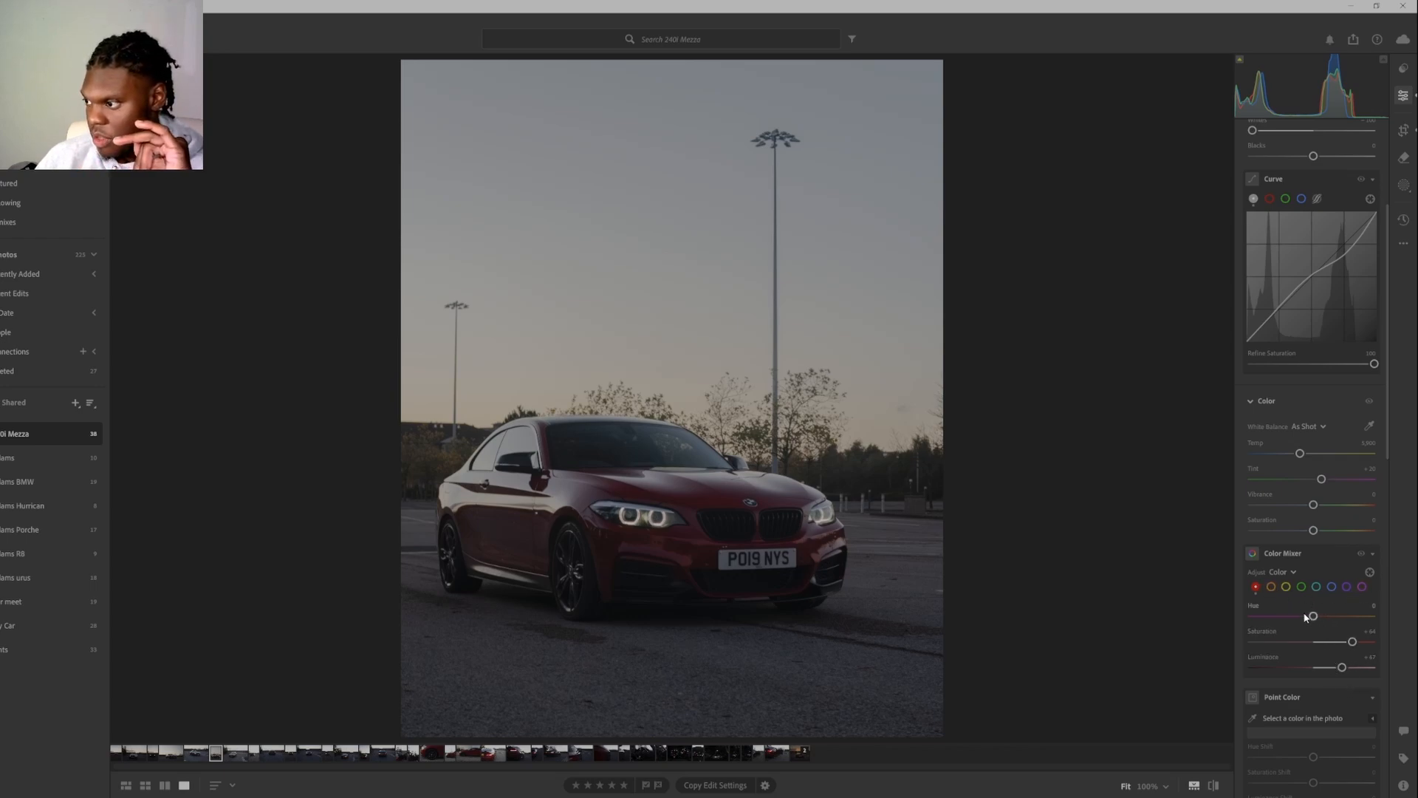
# Set the orange channel in the Color Mixer to Saturation +52, Luminance about -27 and Hue about +33.
pyautogui.click(1271, 586)
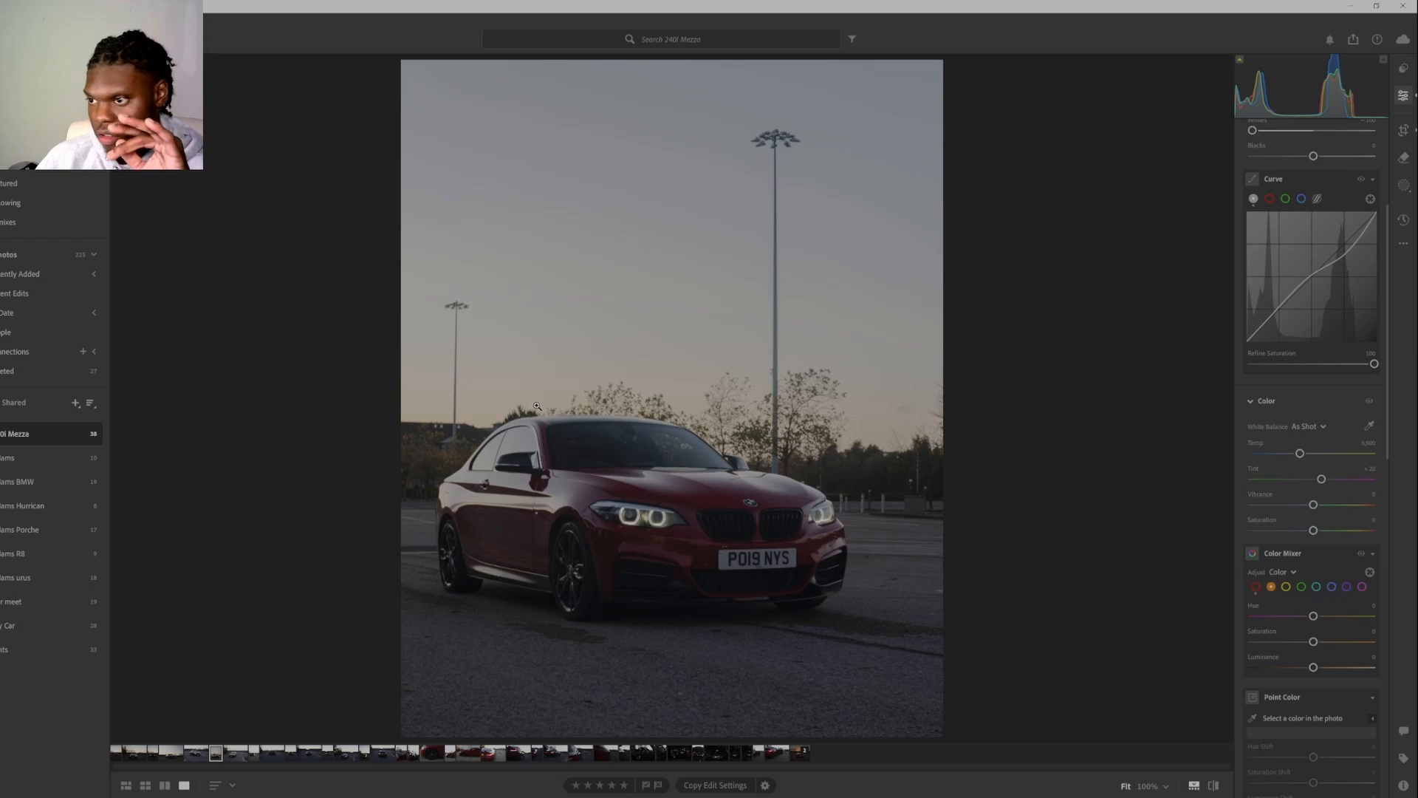
pyautogui.moveTo(1314, 641); pyautogui.dragTo(1334, 642)
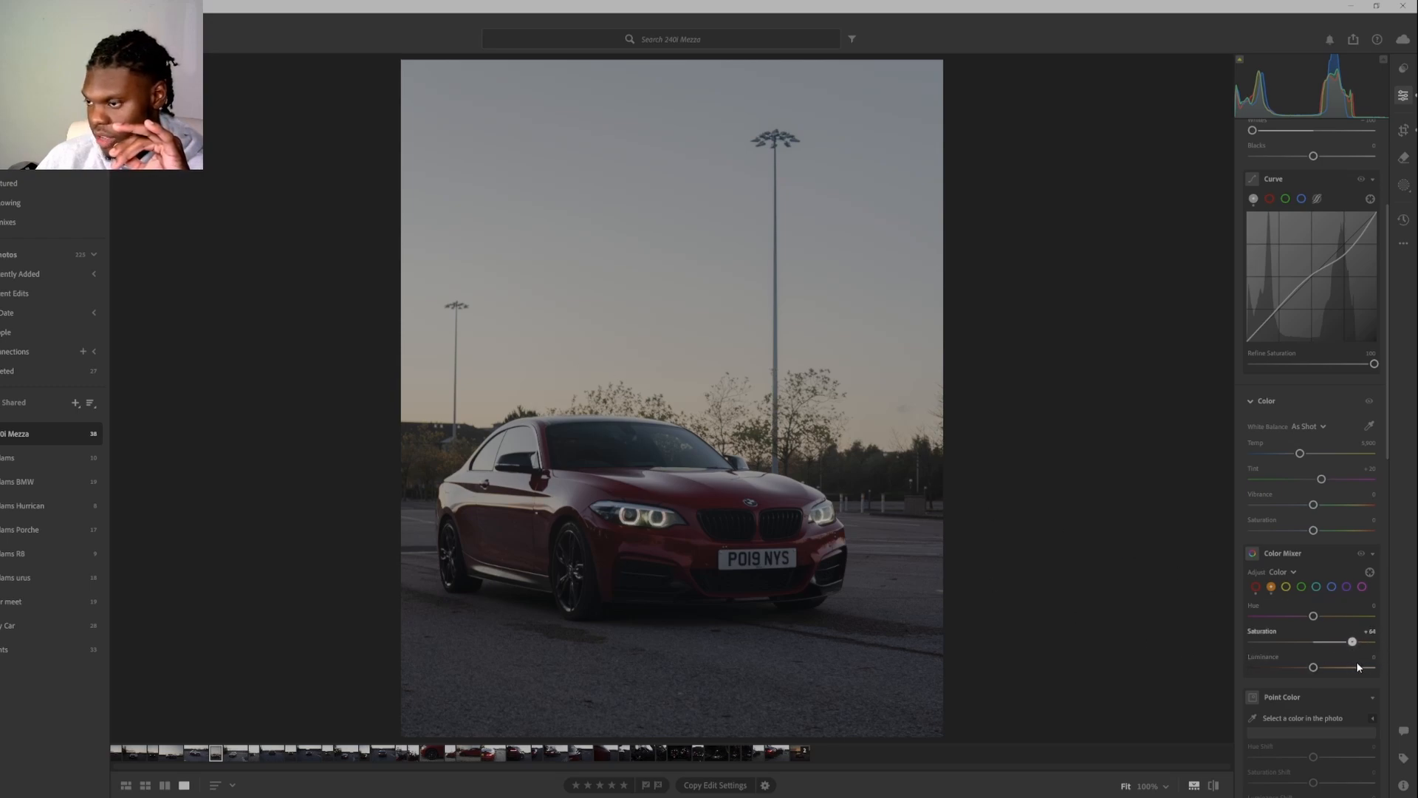
pyautogui.moveTo(1357, 662); pyautogui.dragTo(1301, 668)
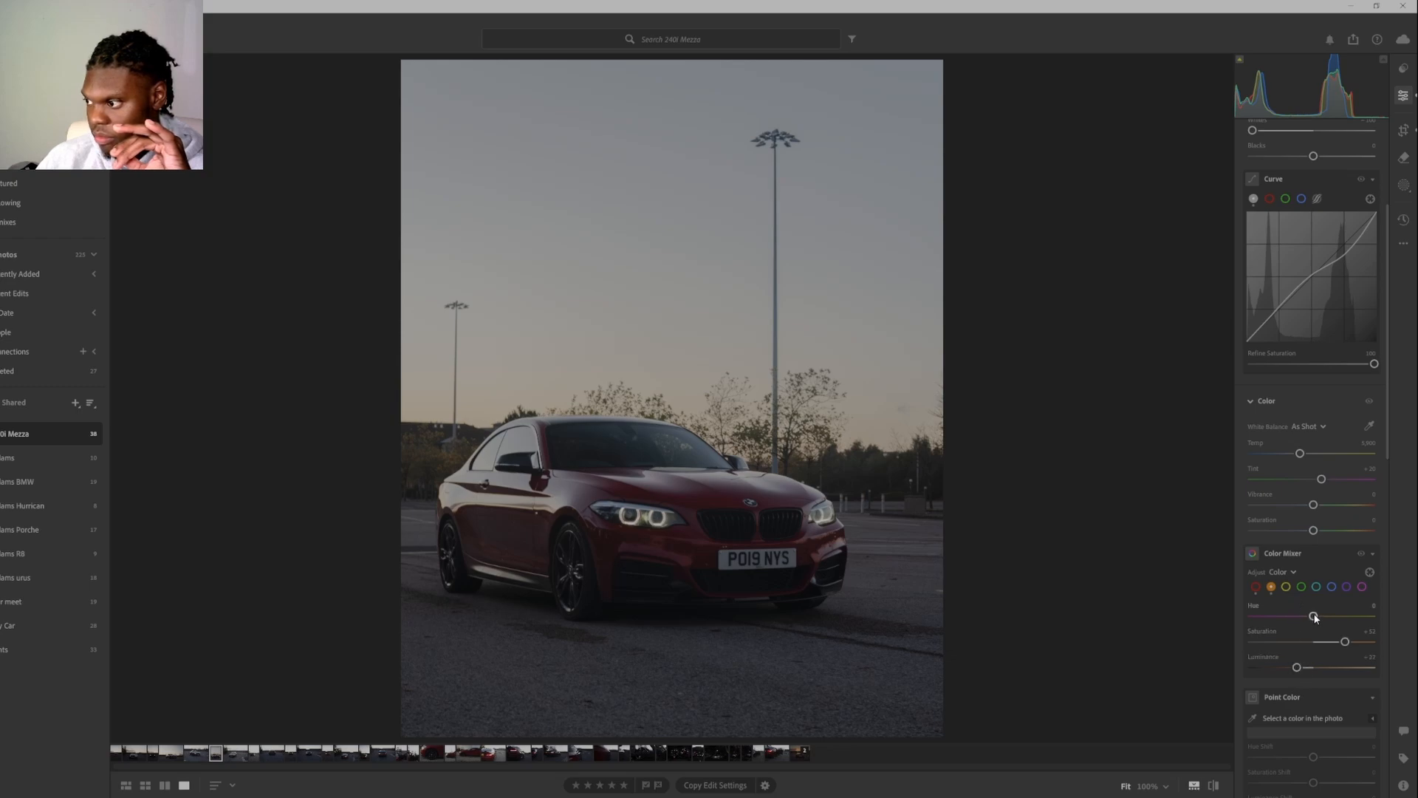
pyautogui.moveTo(1314, 616)
pyautogui.mouseDown()
pyautogui.moveTo(1352, 616)
pyautogui.moveTo(1335, 621)
pyautogui.mouseUp()
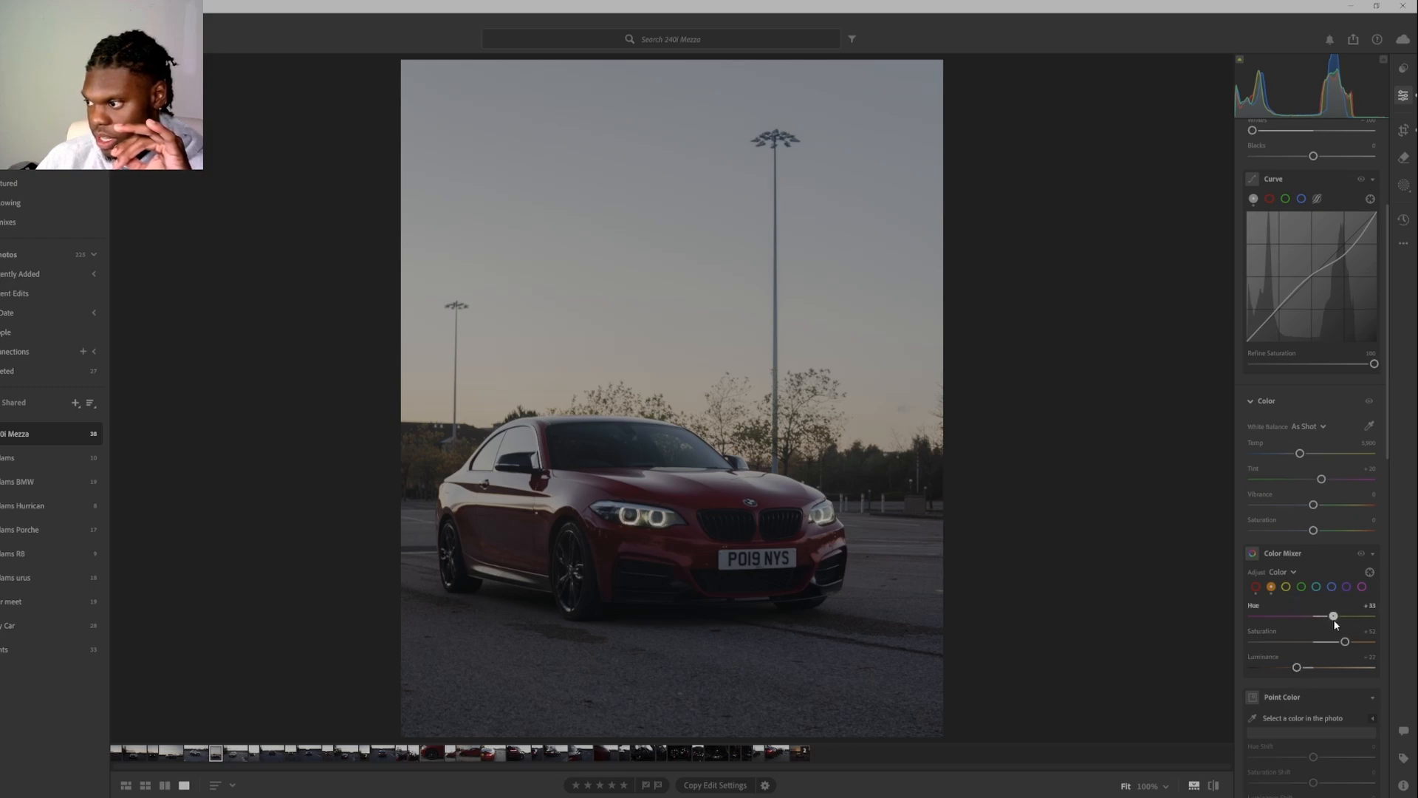
# Set the yellow channel in the Color Mixer to Saturation +53, Luminance about -50 and Hue about -35.
pyautogui.click(1286, 588)
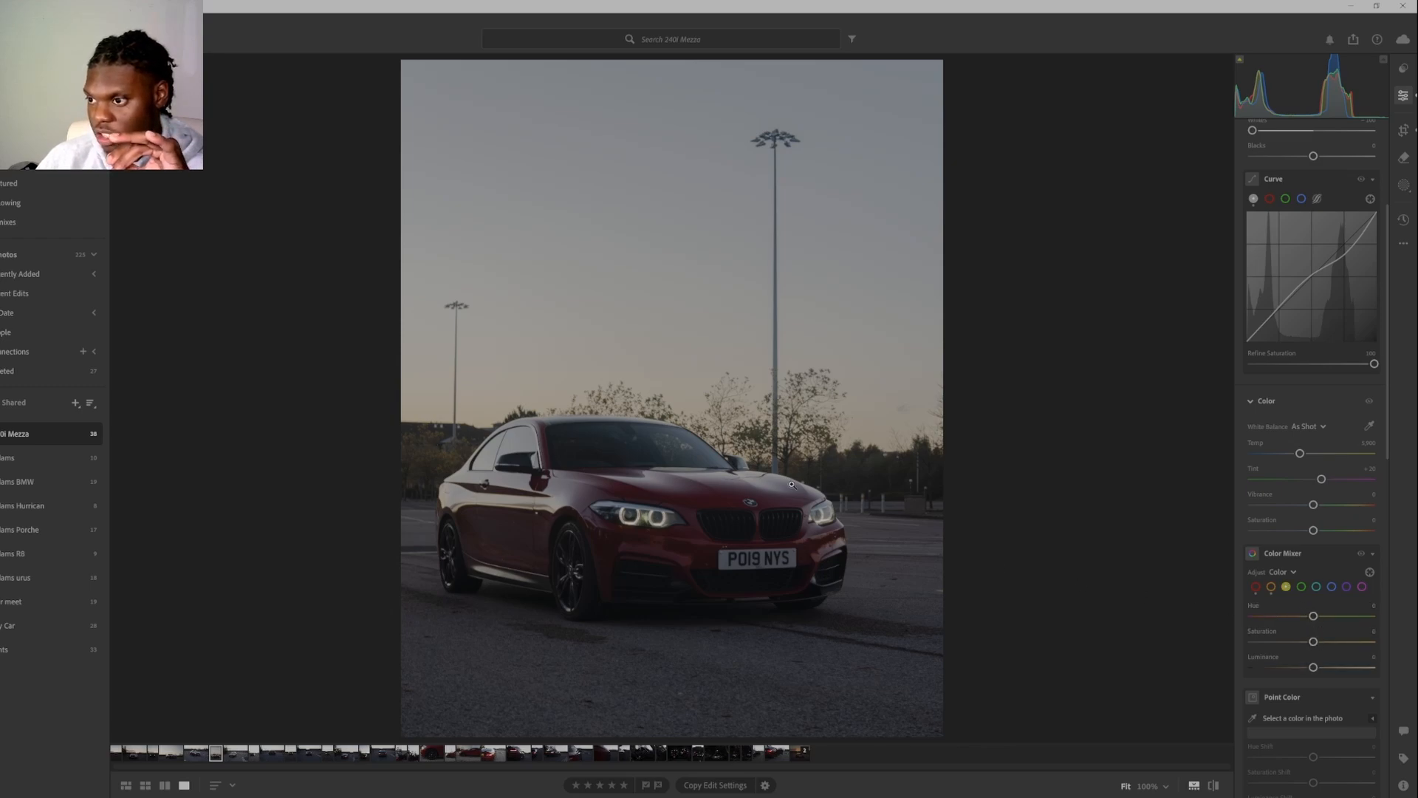
pyautogui.moveTo(1315, 642); pyautogui.dragTo(1286, 669)
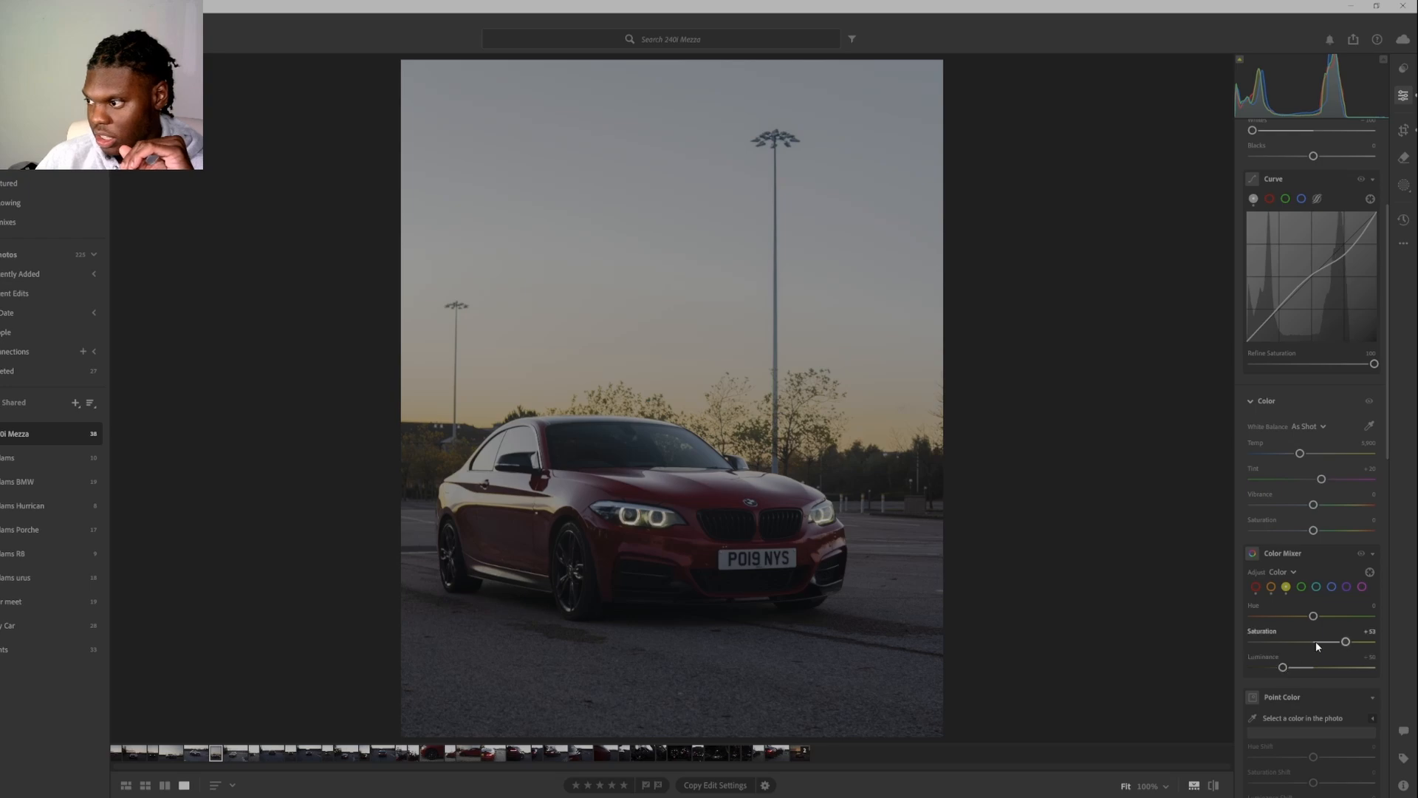
pyautogui.moveTo(1314, 618); pyautogui.dragTo(1304, 621)
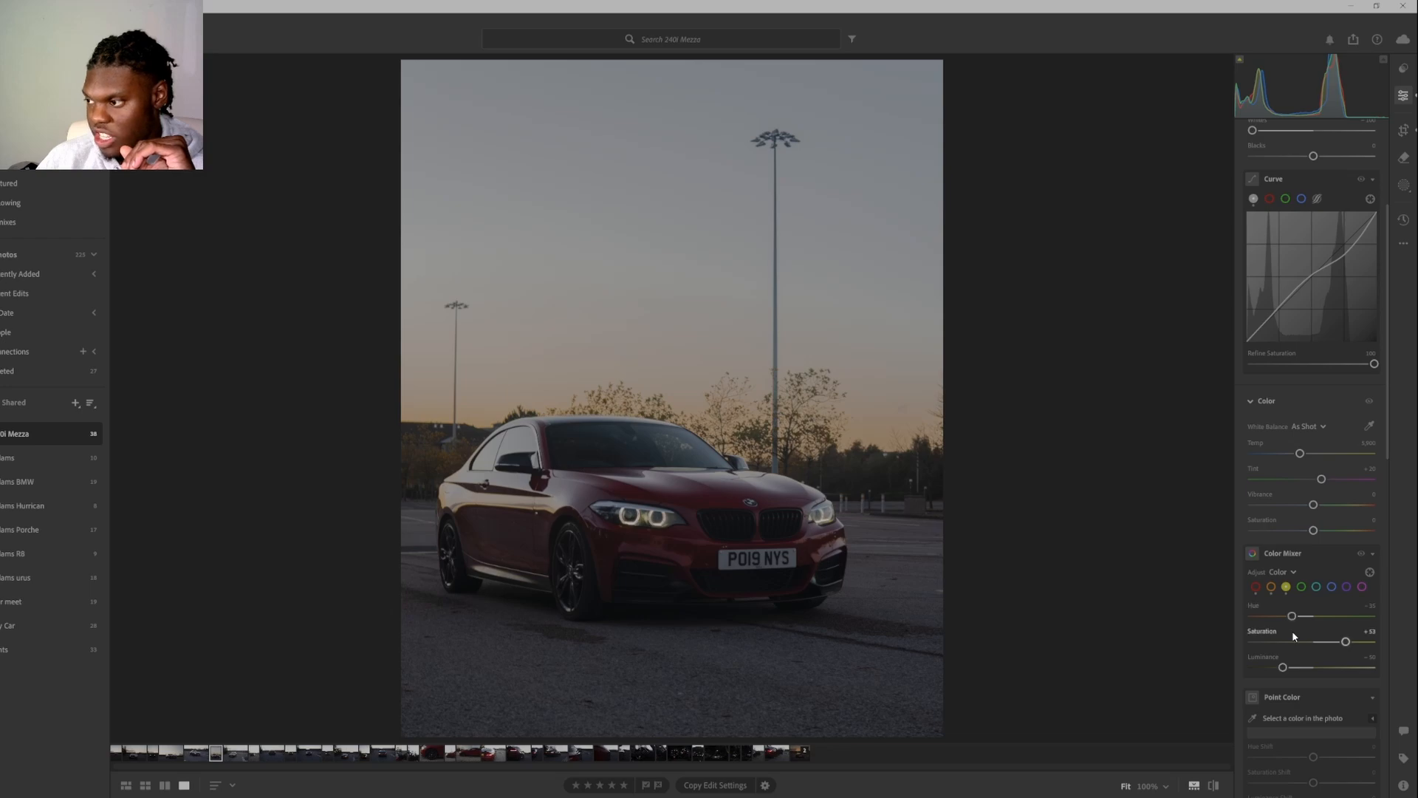
# Set the green channel in the Color Mixer to Saturation -40 and Hue -43.
pyautogui.click(1303, 586)
pyautogui.moveTo(1314, 642); pyautogui.dragTo(1291, 643)
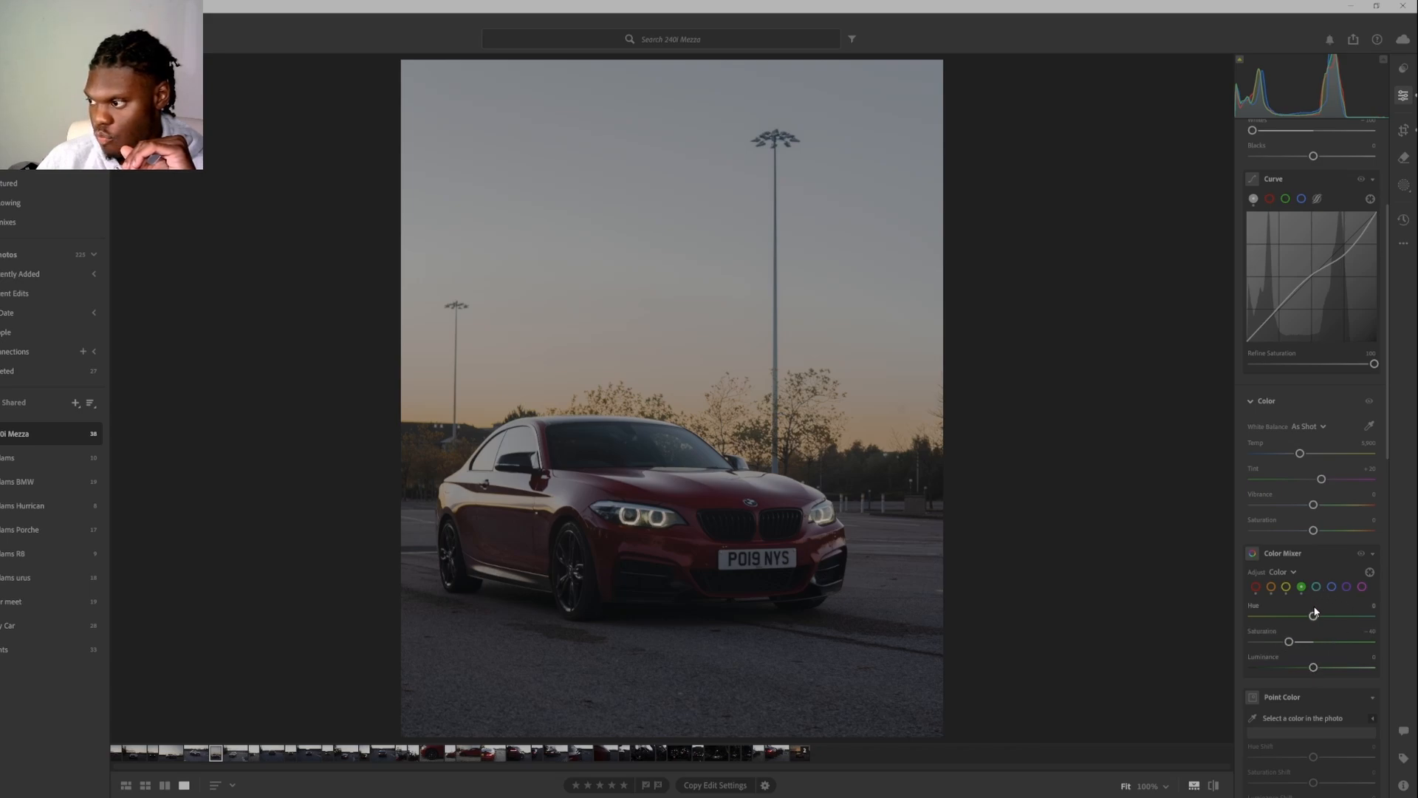
pyautogui.moveTo(1313, 616); pyautogui.dragTo(1287, 622)
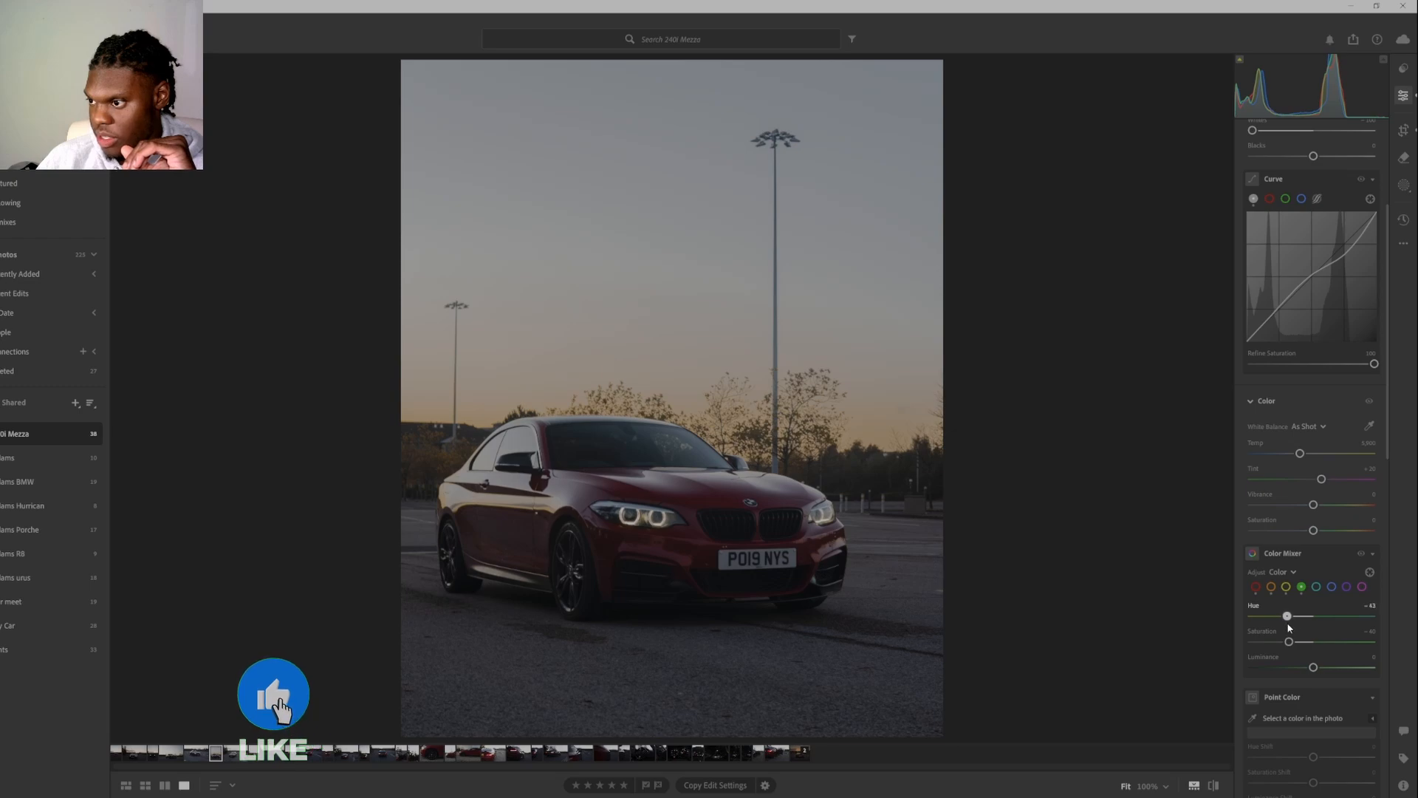
# Set the magenta channel in the Color Mixer to Saturation about +45, Hue about +85 and Luminance about -43.
pyautogui.click(1361, 587)
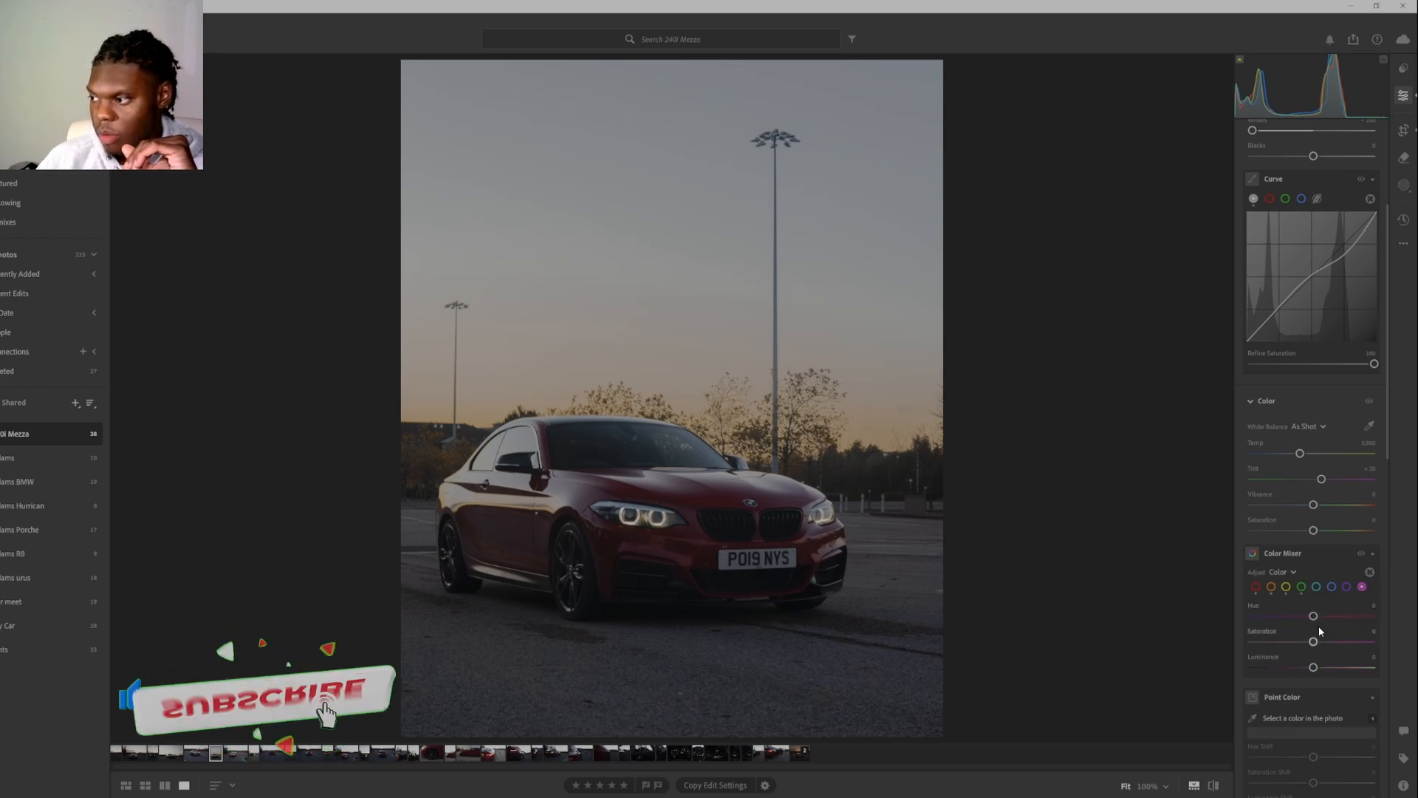
pyautogui.moveTo(1313, 642); pyautogui.dragTo(1226, 643)
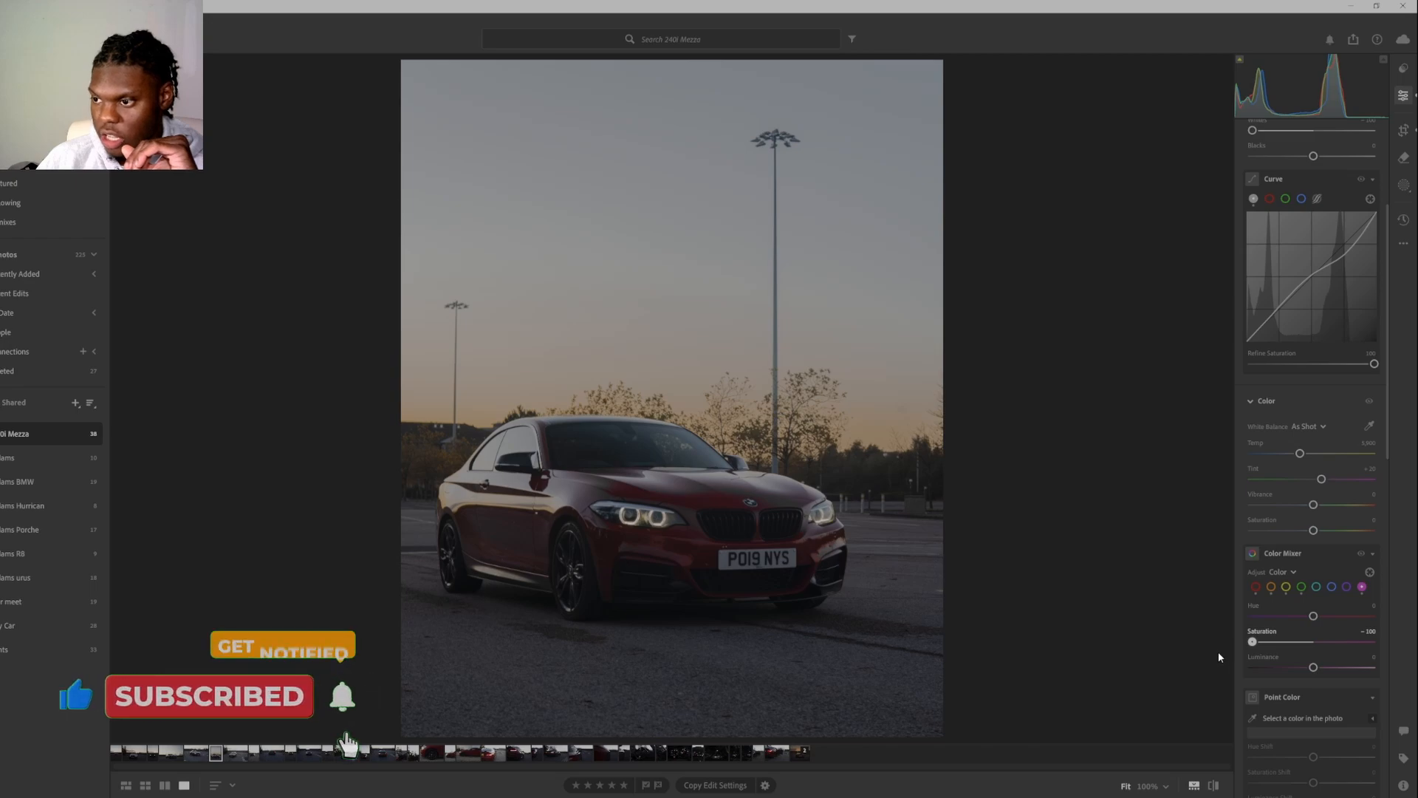
pyautogui.click(1316, 641)
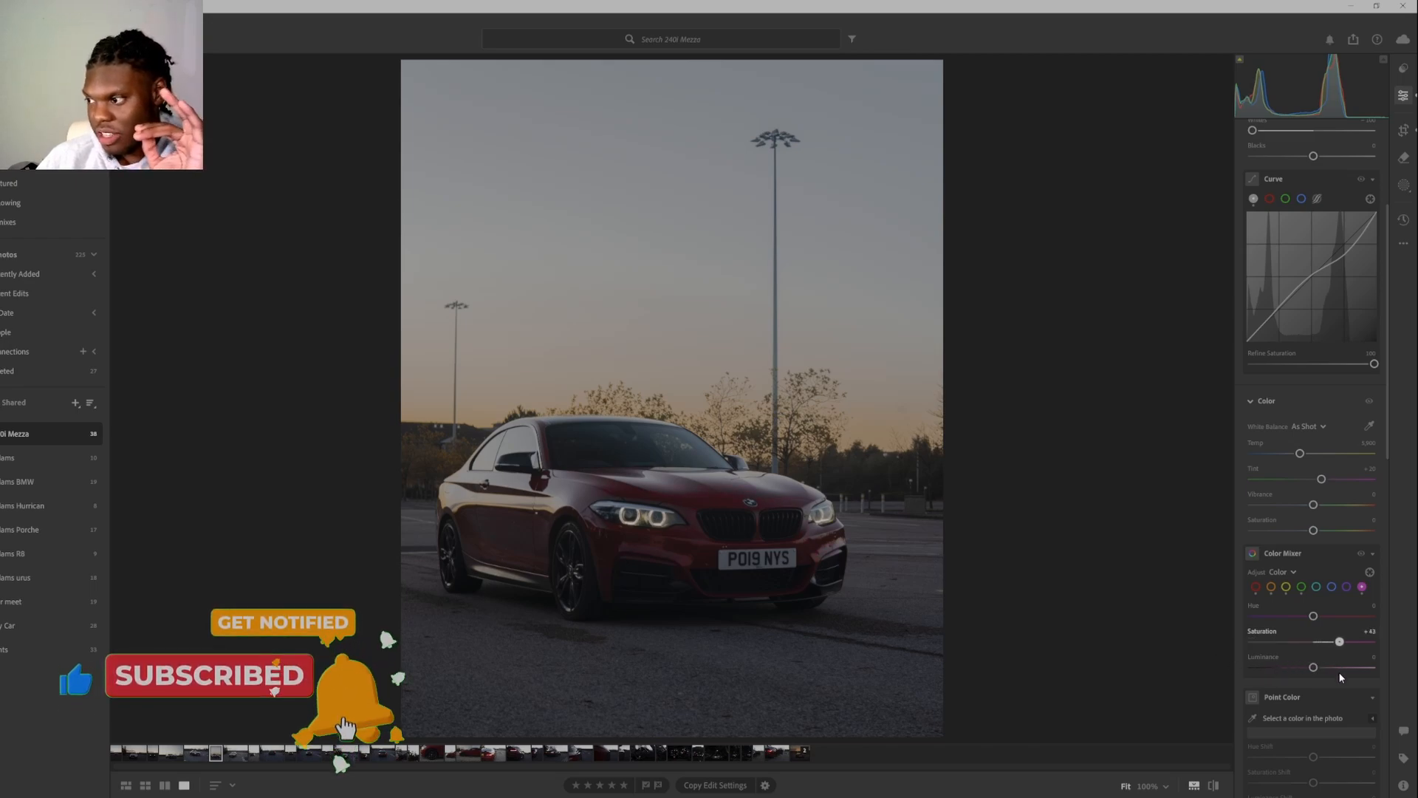
pyautogui.moveTo(1316, 673); pyautogui.dragTo(1334, 620)
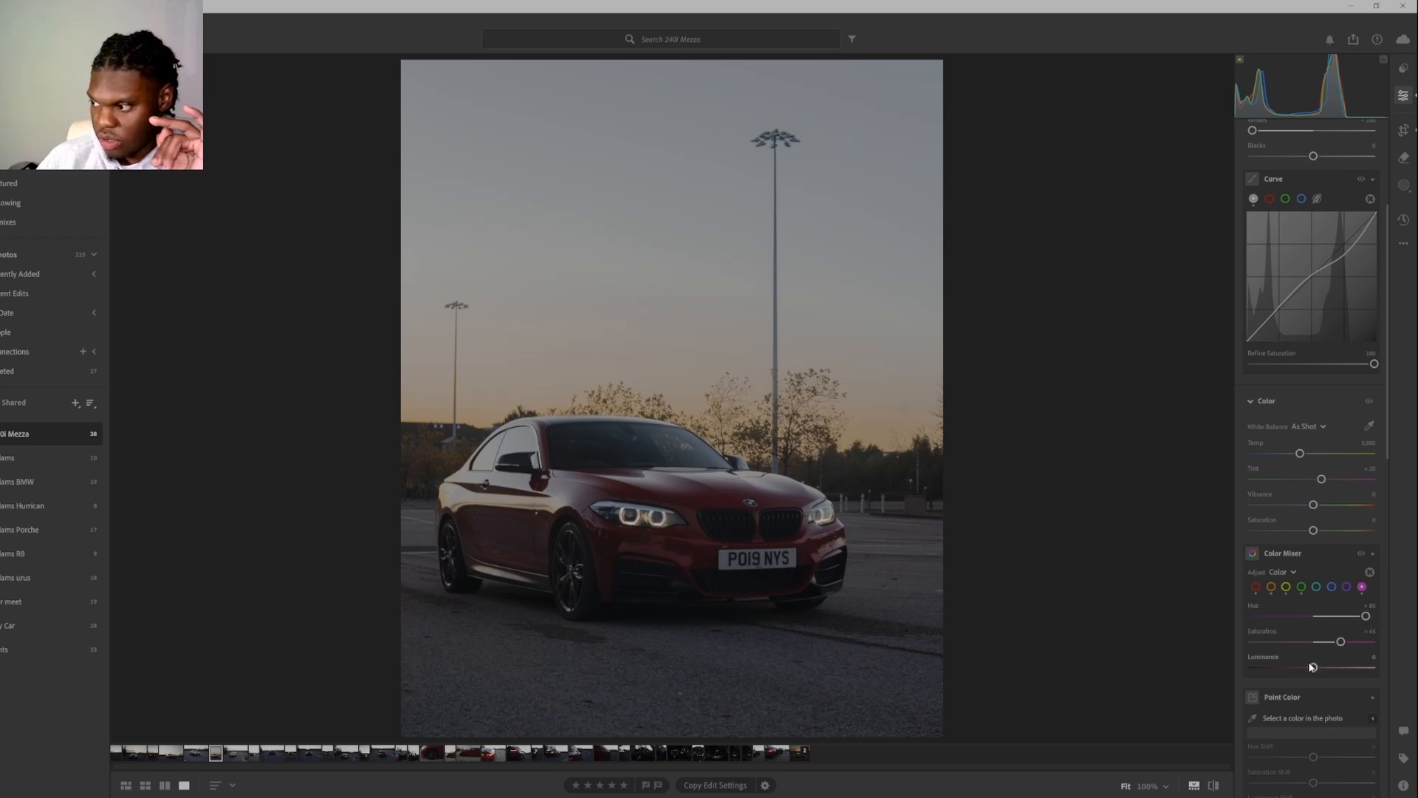
pyautogui.moveTo(1314, 667); pyautogui.dragTo(1287, 687)
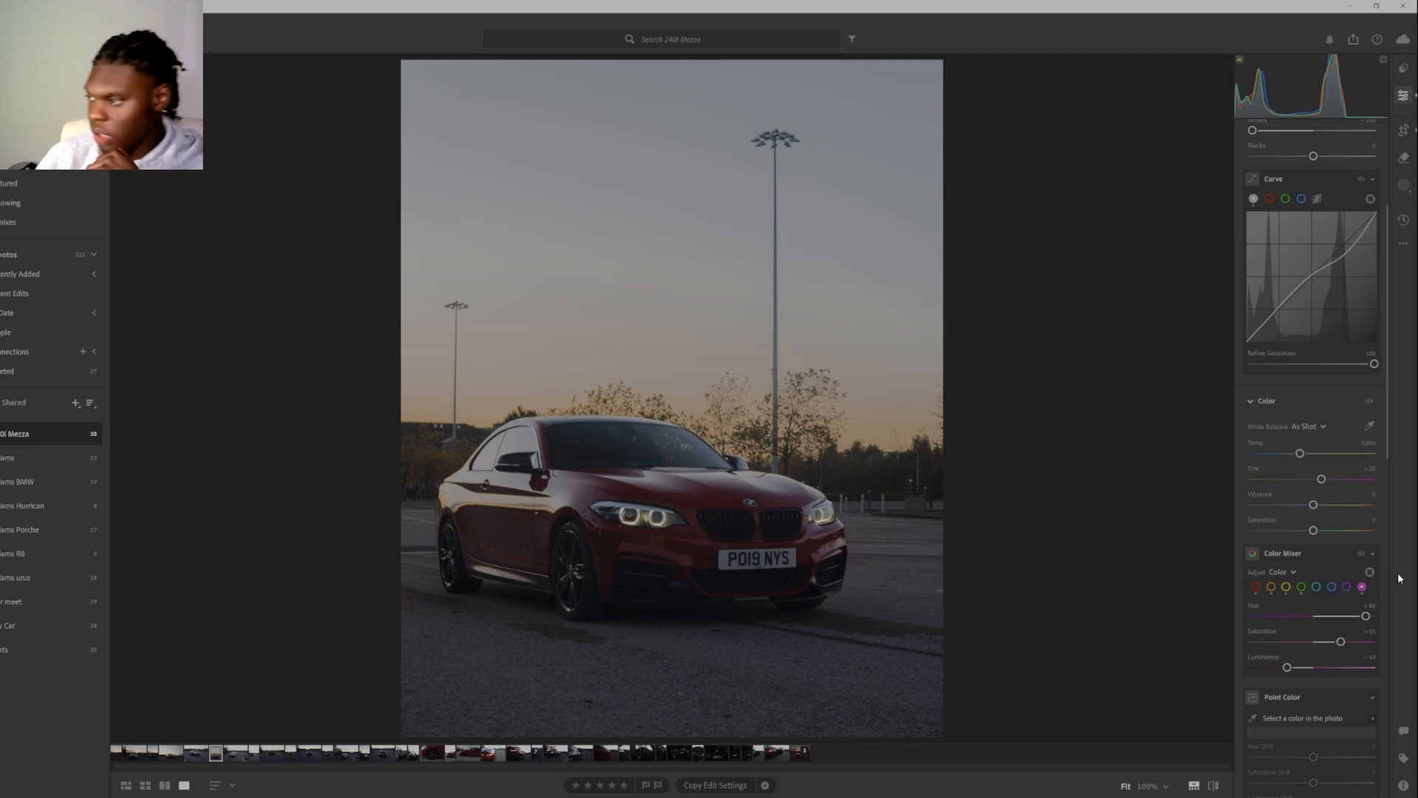
# Set the purple channel in the Color Mixer to Saturation +40, Hue about +36 and Luminance about +20.
pyautogui.click(1347, 586)
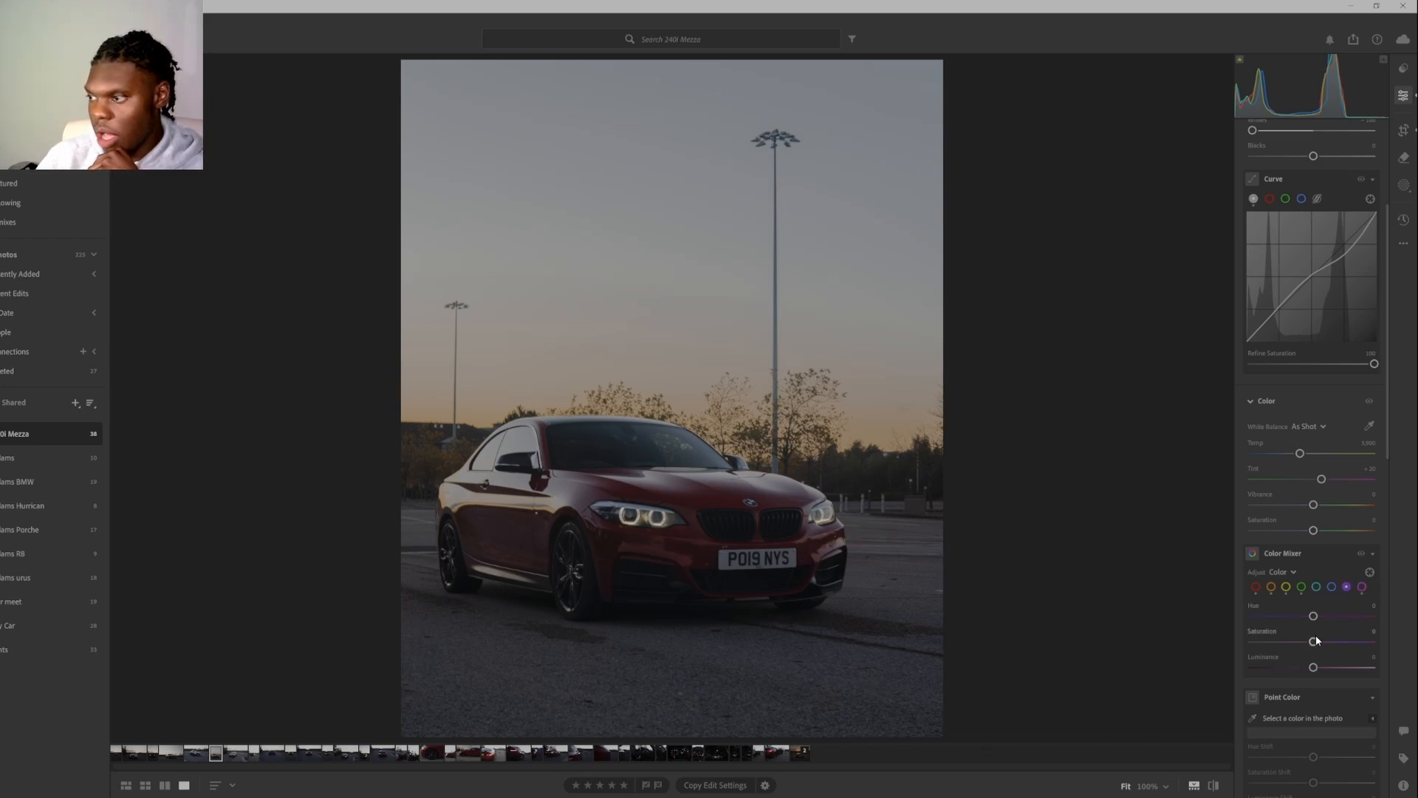
pyautogui.moveTo(1314, 642); pyautogui.dragTo(1251, 644)
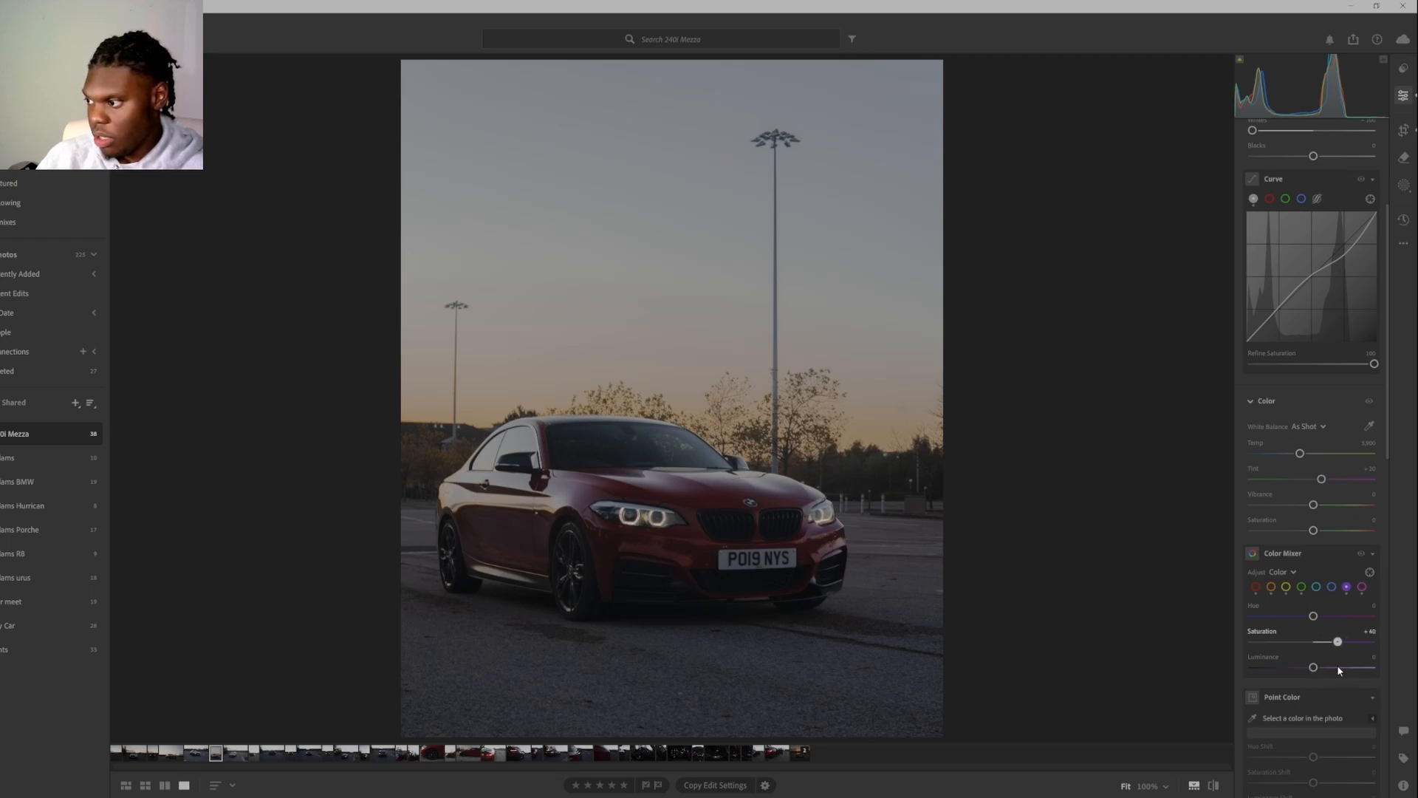
pyautogui.moveTo(1313, 617); pyautogui.dragTo(1326, 675)
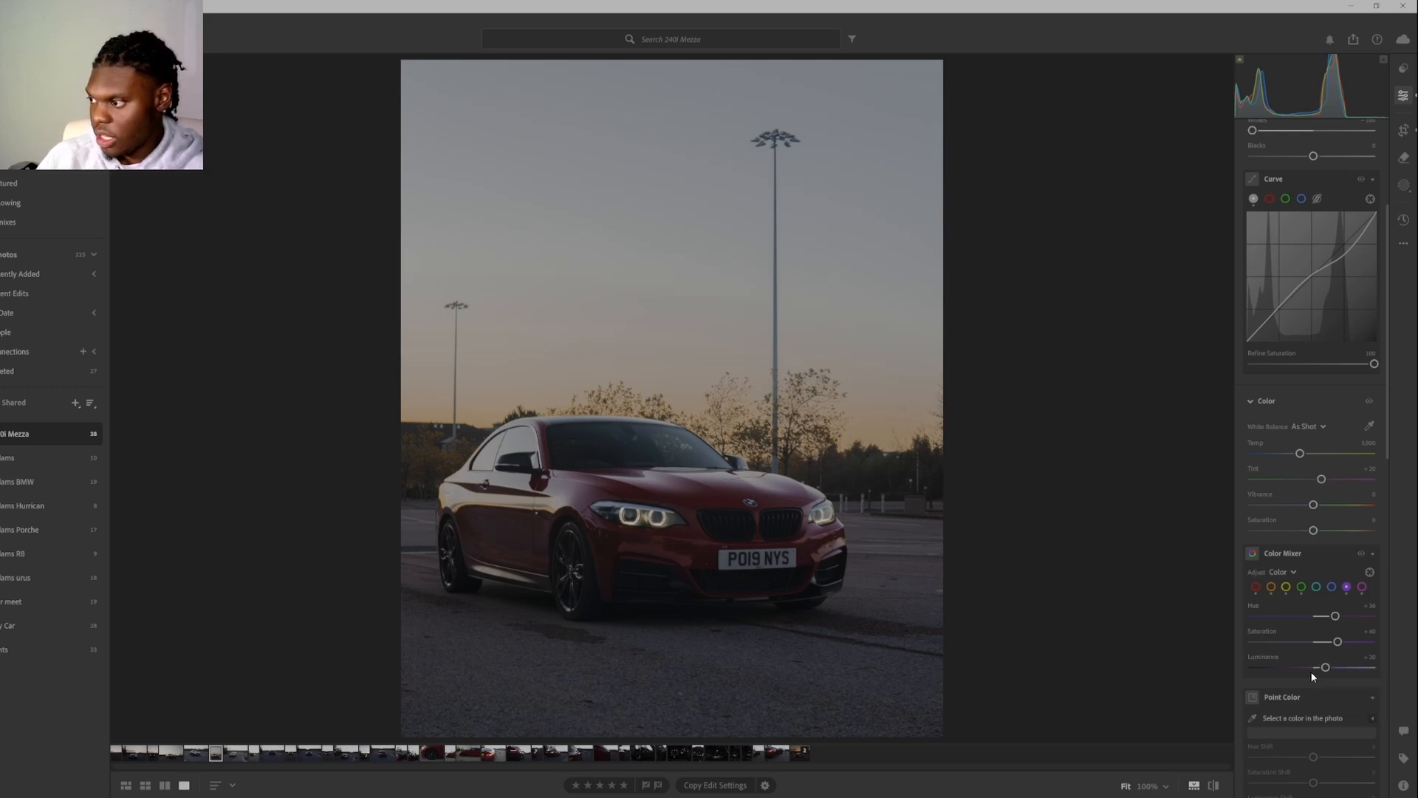
# Set both Saturation and Luminance to -100 for the blue and aqua channels in the Color Mixer.
pyautogui.click(1334, 587)
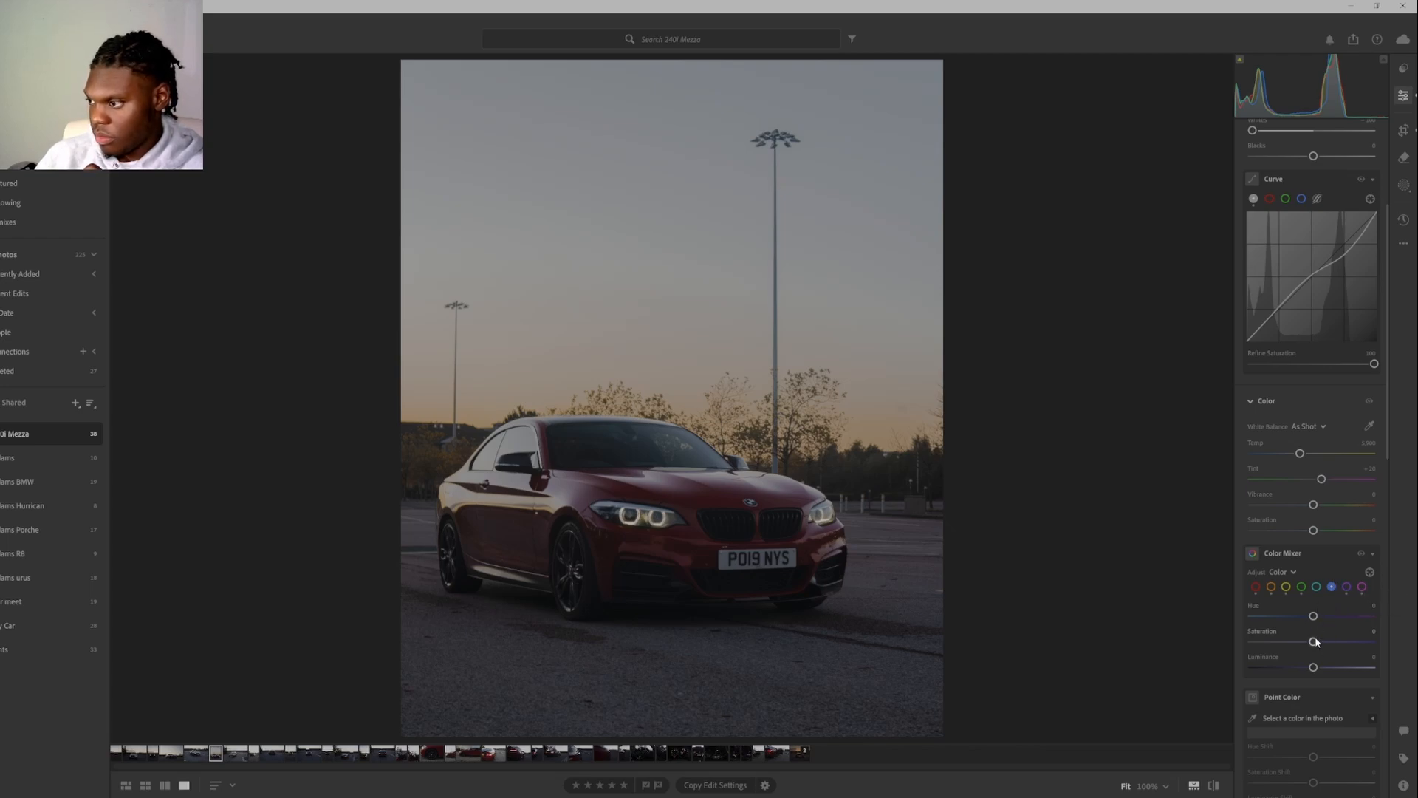
pyautogui.moveTo(1313, 642)
pyautogui.mouseDown()
pyautogui.moveTo(1257, 666)
pyautogui.moveTo(1300, 663)
pyautogui.mouseUp()
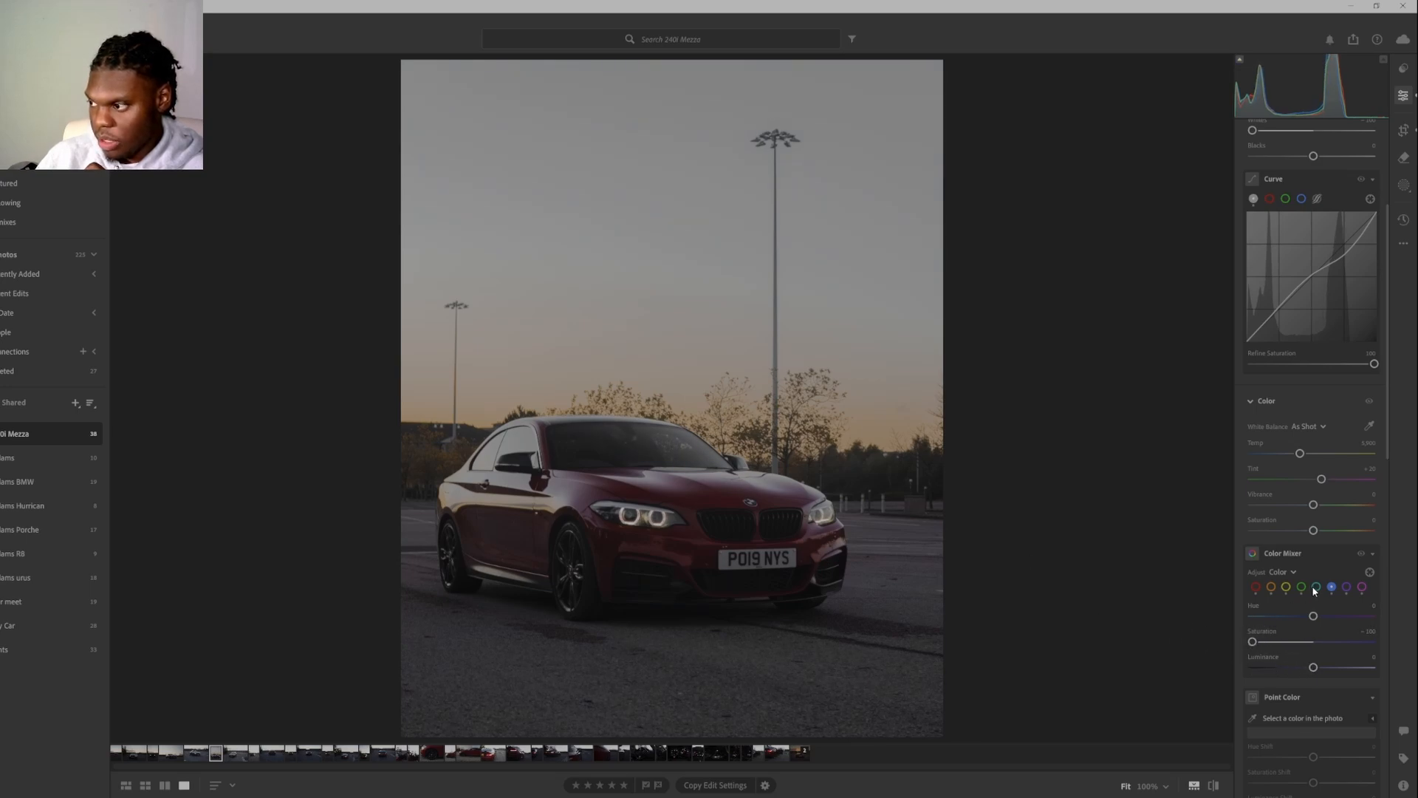
pyautogui.click(1316, 588)
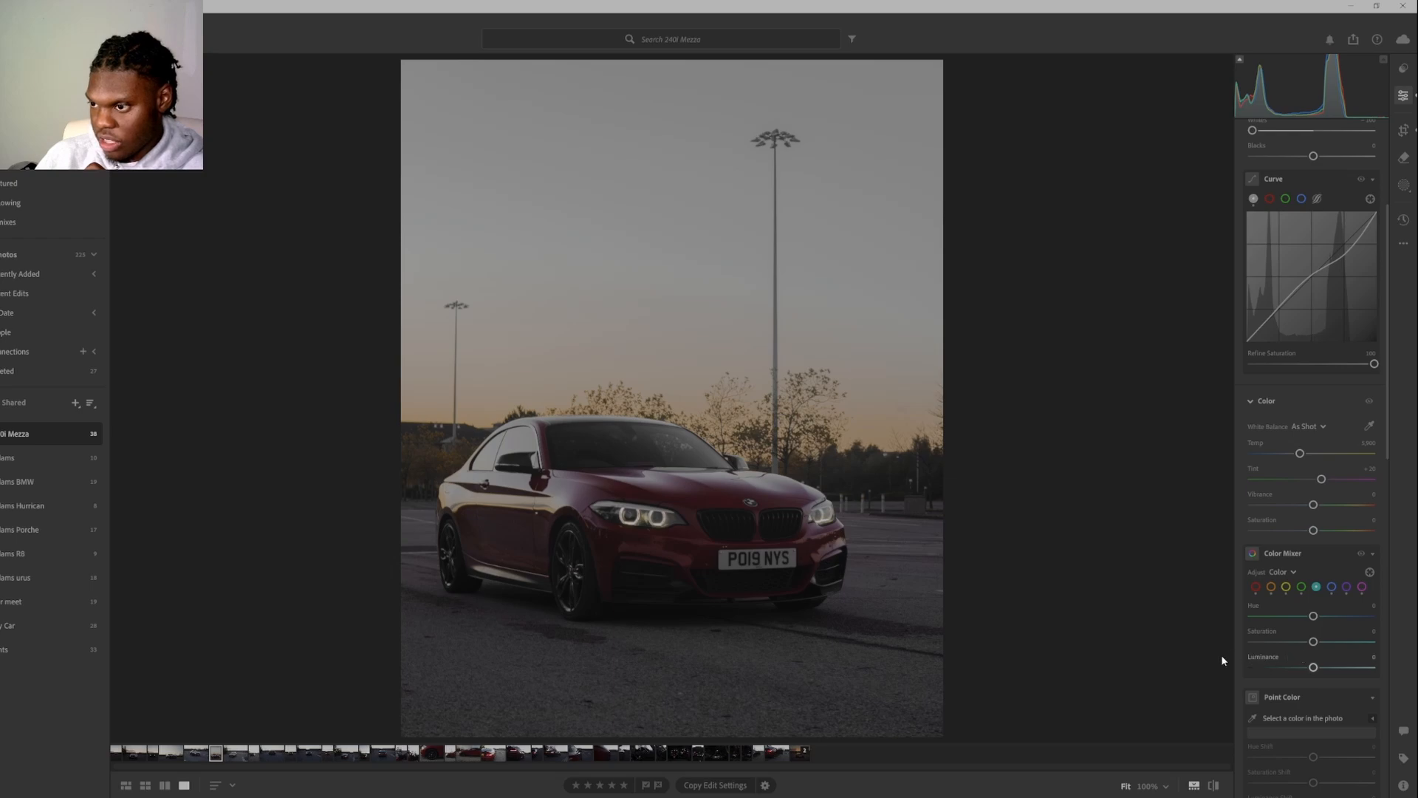
pyautogui.moveTo(1316, 642); pyautogui.dragTo(1223, 674)
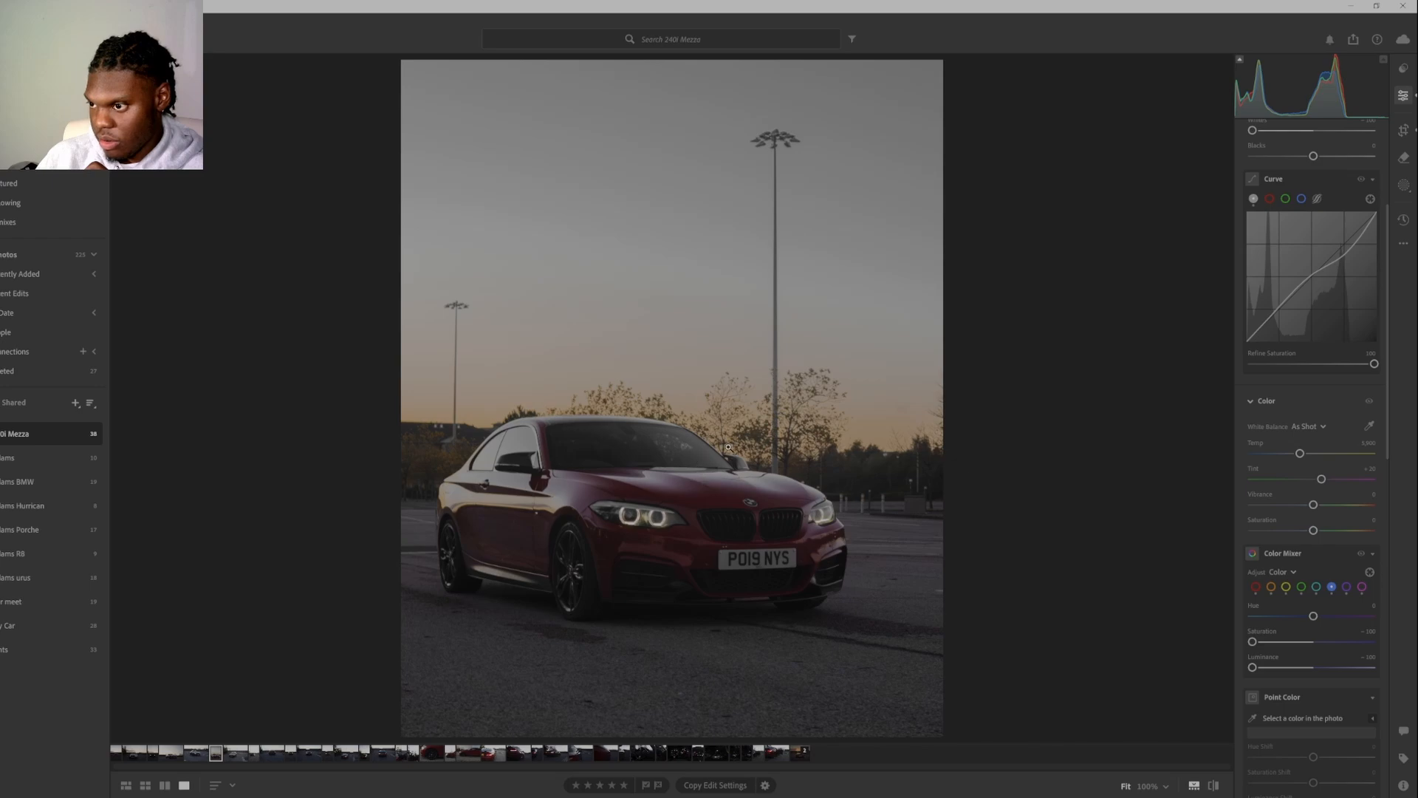
pyautogui.click(1317, 588)
pyautogui.moveTo(1252, 668); pyautogui.dragTo(1289, 672)
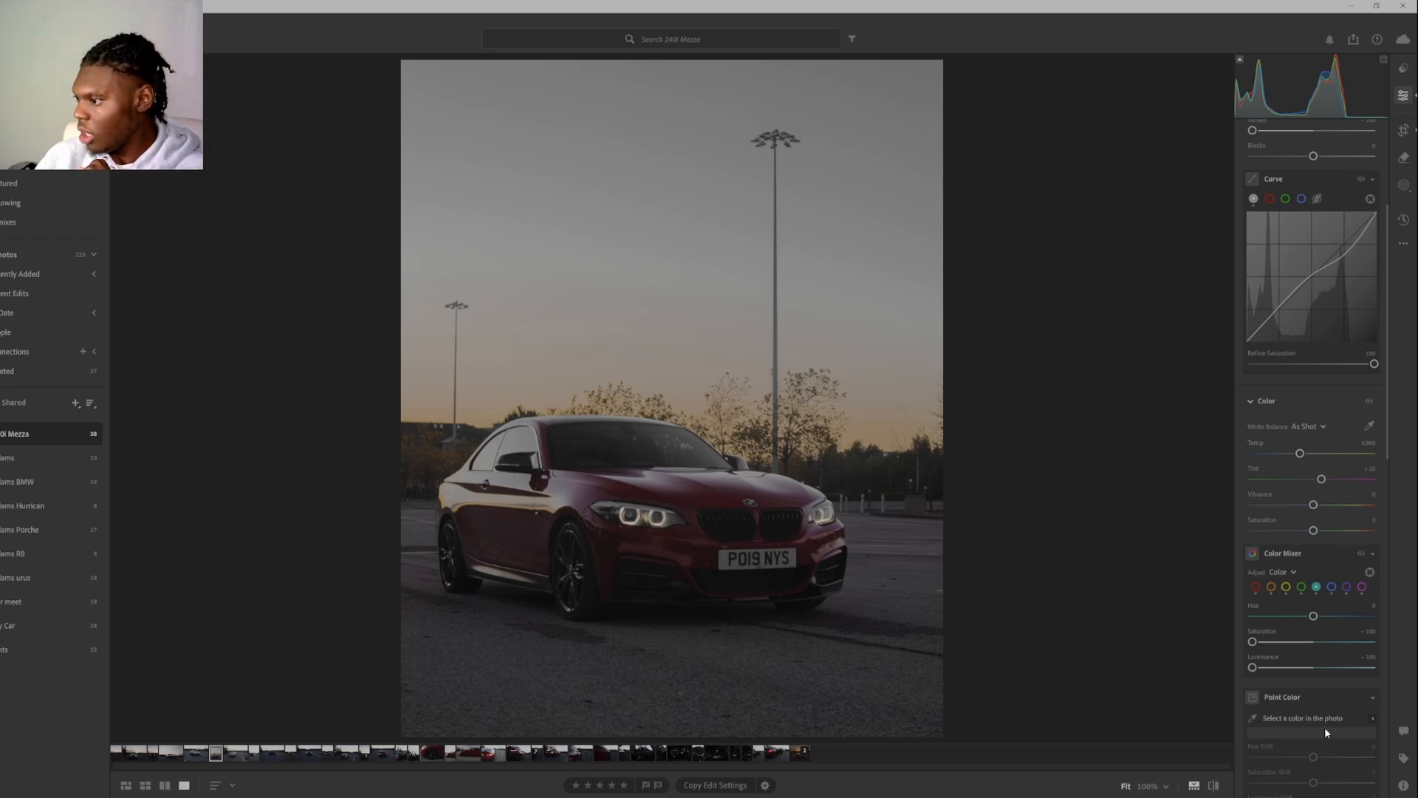
# Apply Color Grading with a slight yellow tint in the midtones, magenta in the shadows and yellow in the highlights.
pyautogui.scroll(-1, 1337, 509)
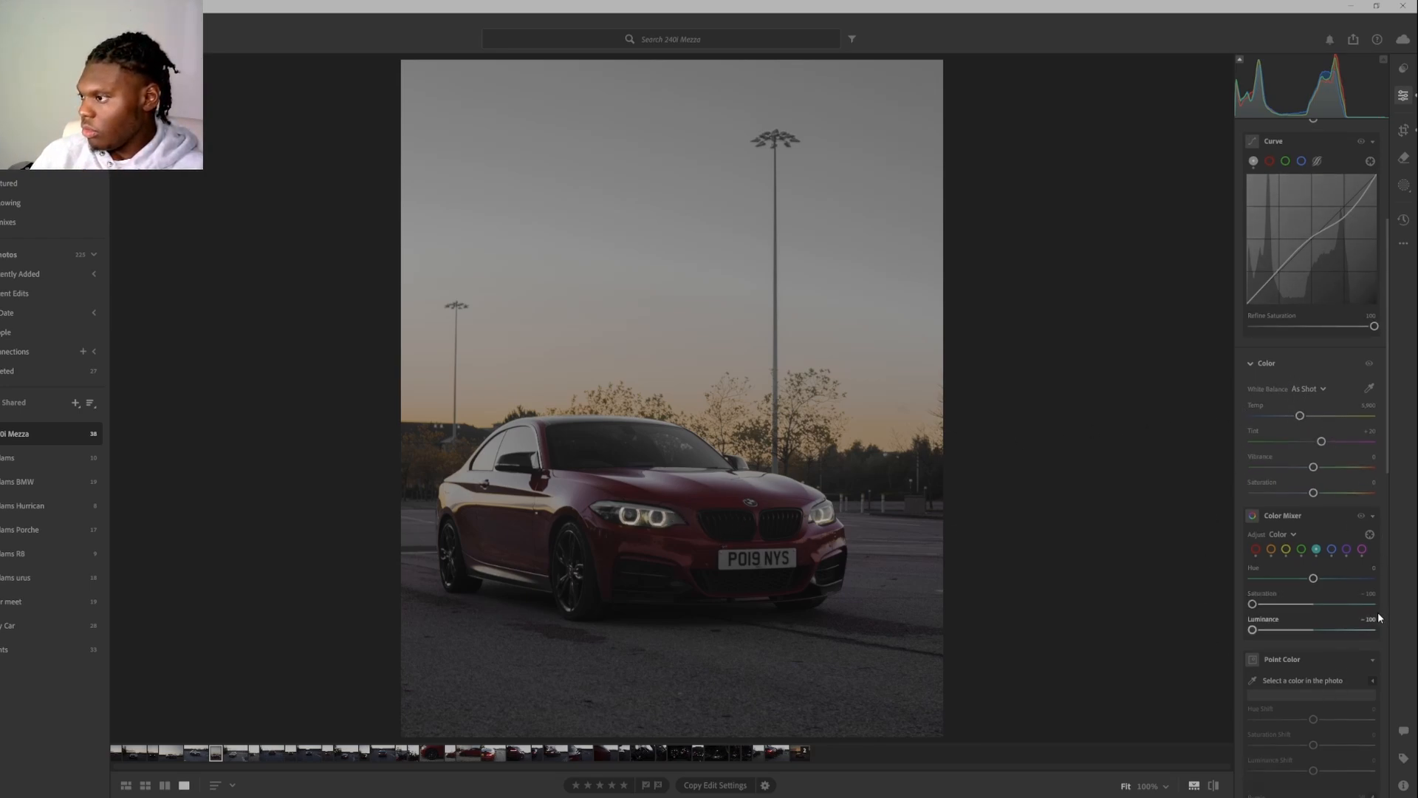
pyautogui.scroll(-6, 1370, 620)
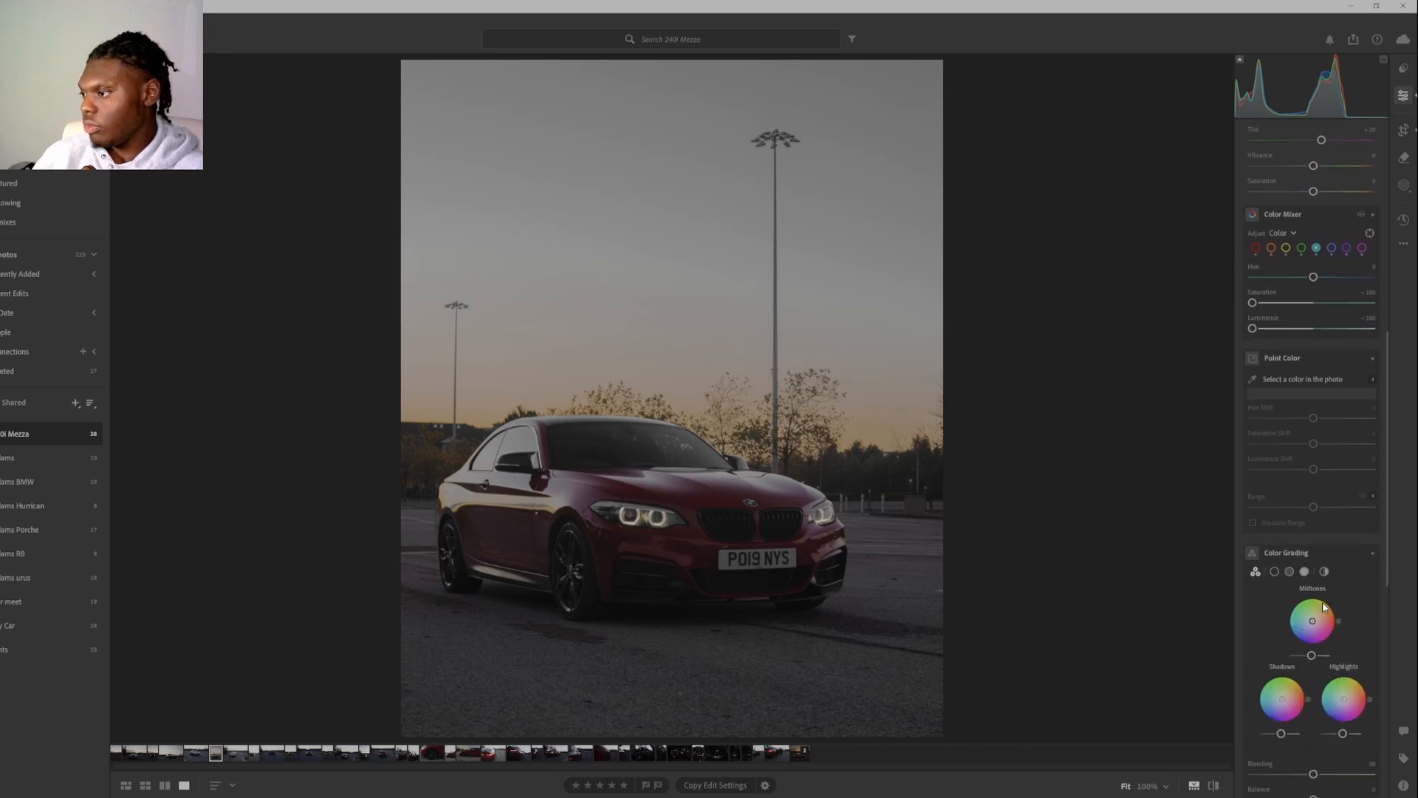
pyautogui.moveTo(1324, 608); pyautogui.dragTo(1318, 624)
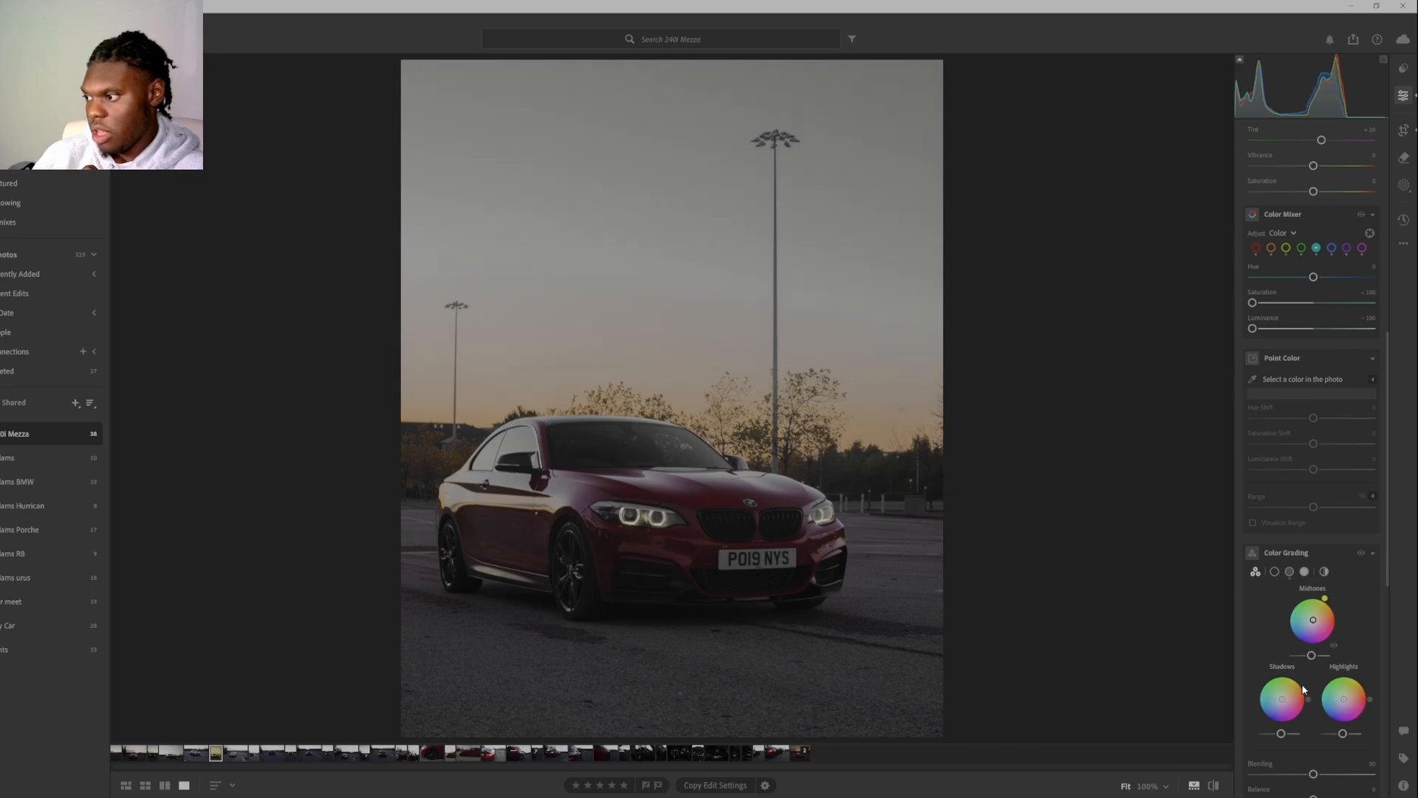
pyautogui.moveTo(1307, 699)
pyautogui.mouseDown()
pyautogui.moveTo(1308, 718)
pyautogui.moveTo(1286, 707)
pyautogui.mouseUp()
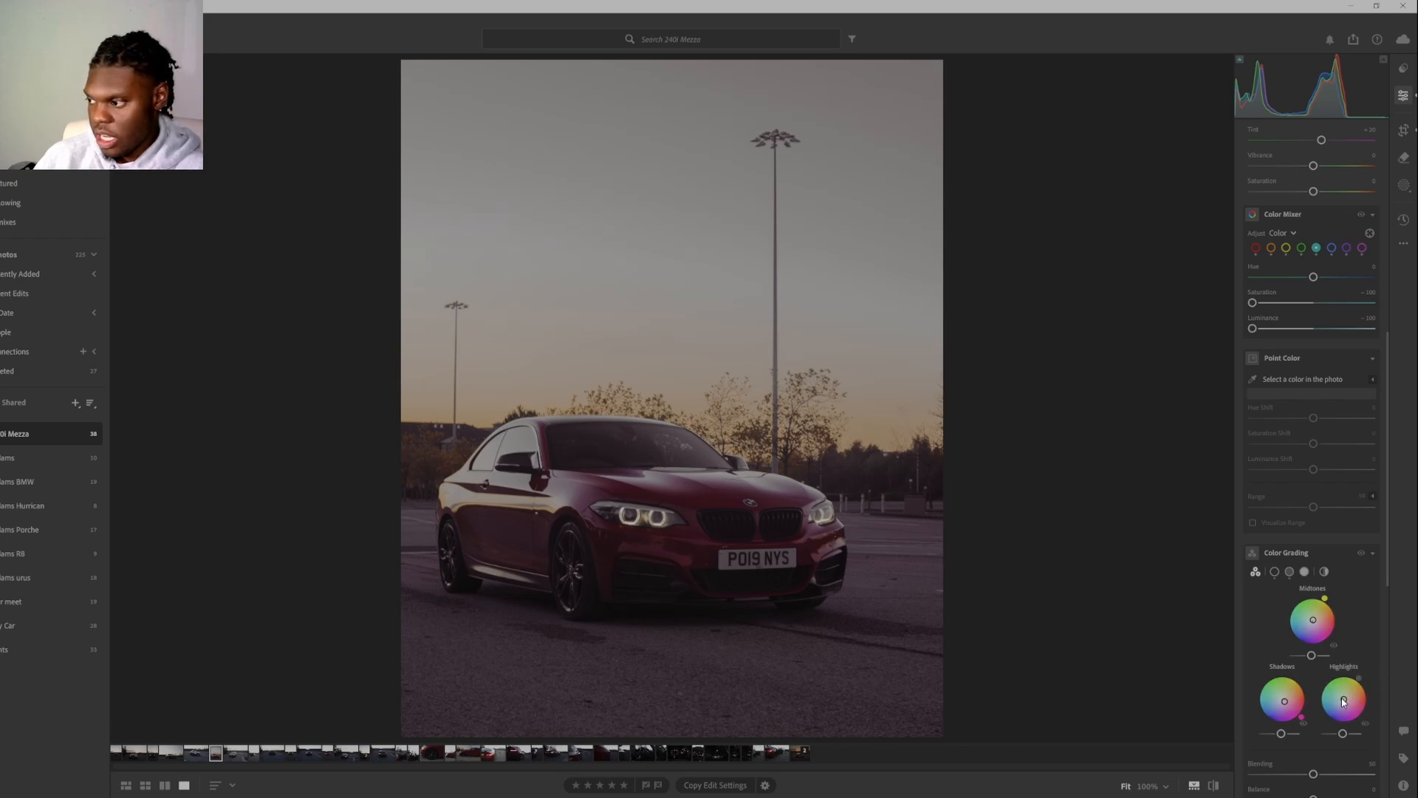
pyautogui.moveTo(1343, 699); pyautogui.dragTo(1355, 728)
# Set the Color Grading Blending to 17 and Balance to +52, and compare the photo with its original.
pyautogui.scroll(-2, 1374, 662)
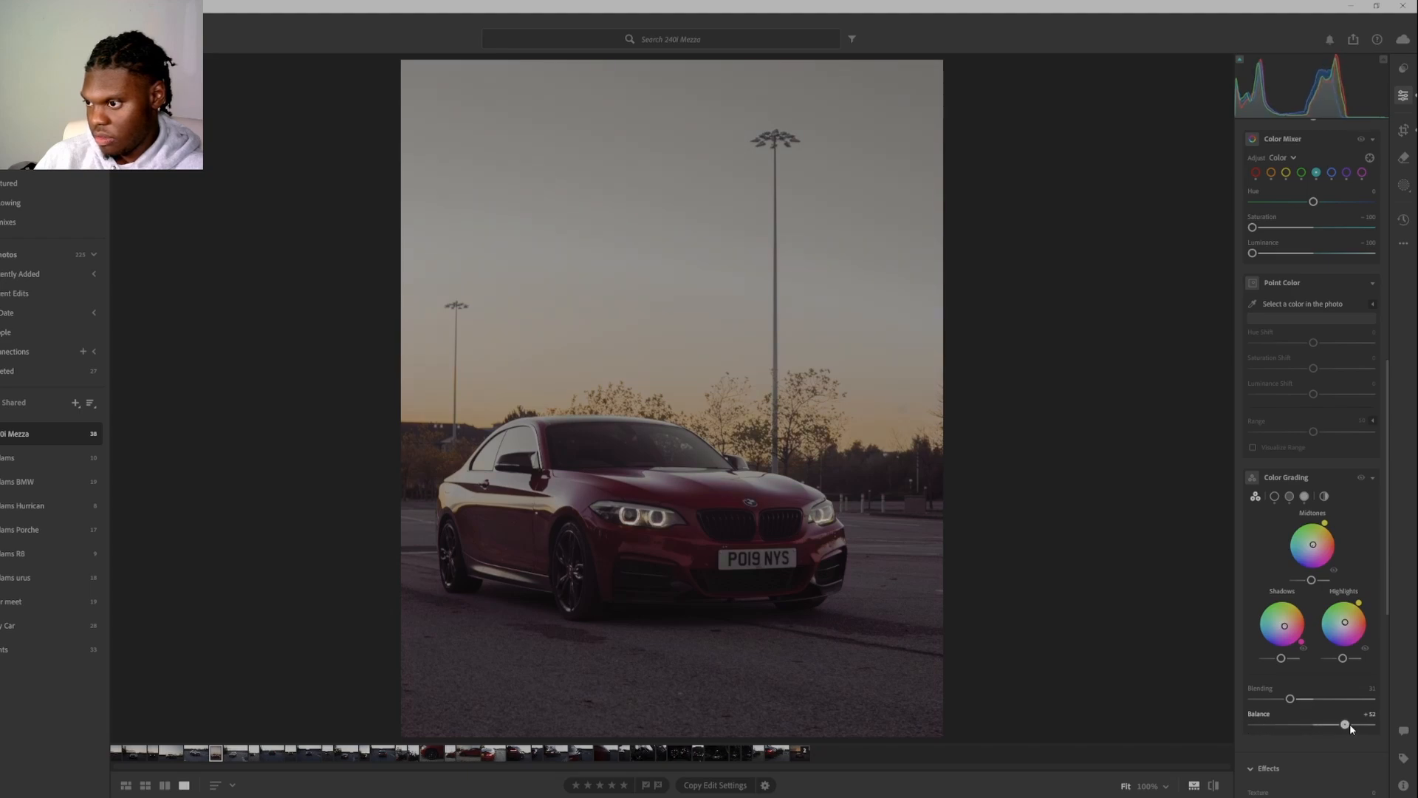
pyautogui.moveTo(1291, 699)
pyautogui.mouseDown()
pyautogui.moveTo(1361, 699)
pyautogui.moveTo(1295, 708)
pyautogui.mouseUp()
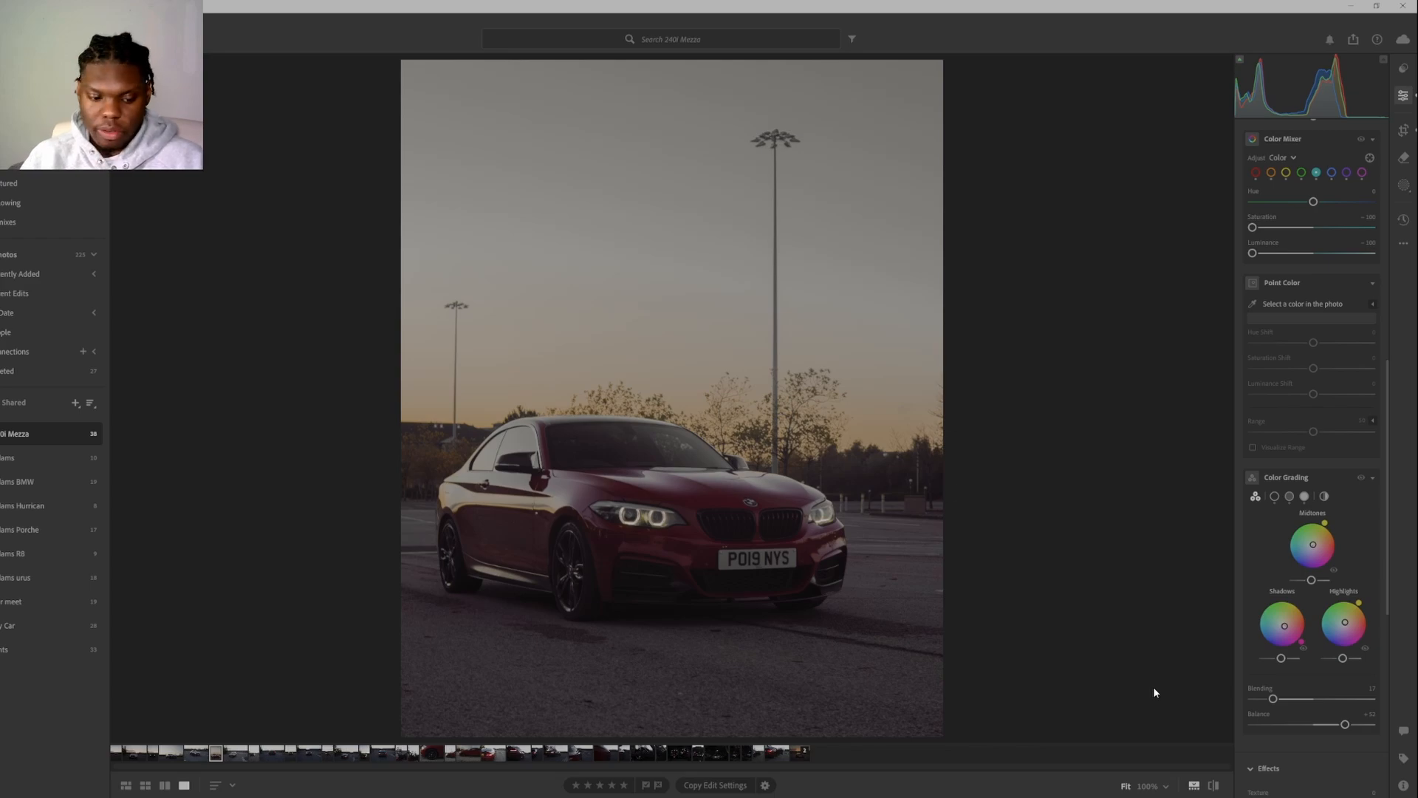
pyautogui.press('\\')
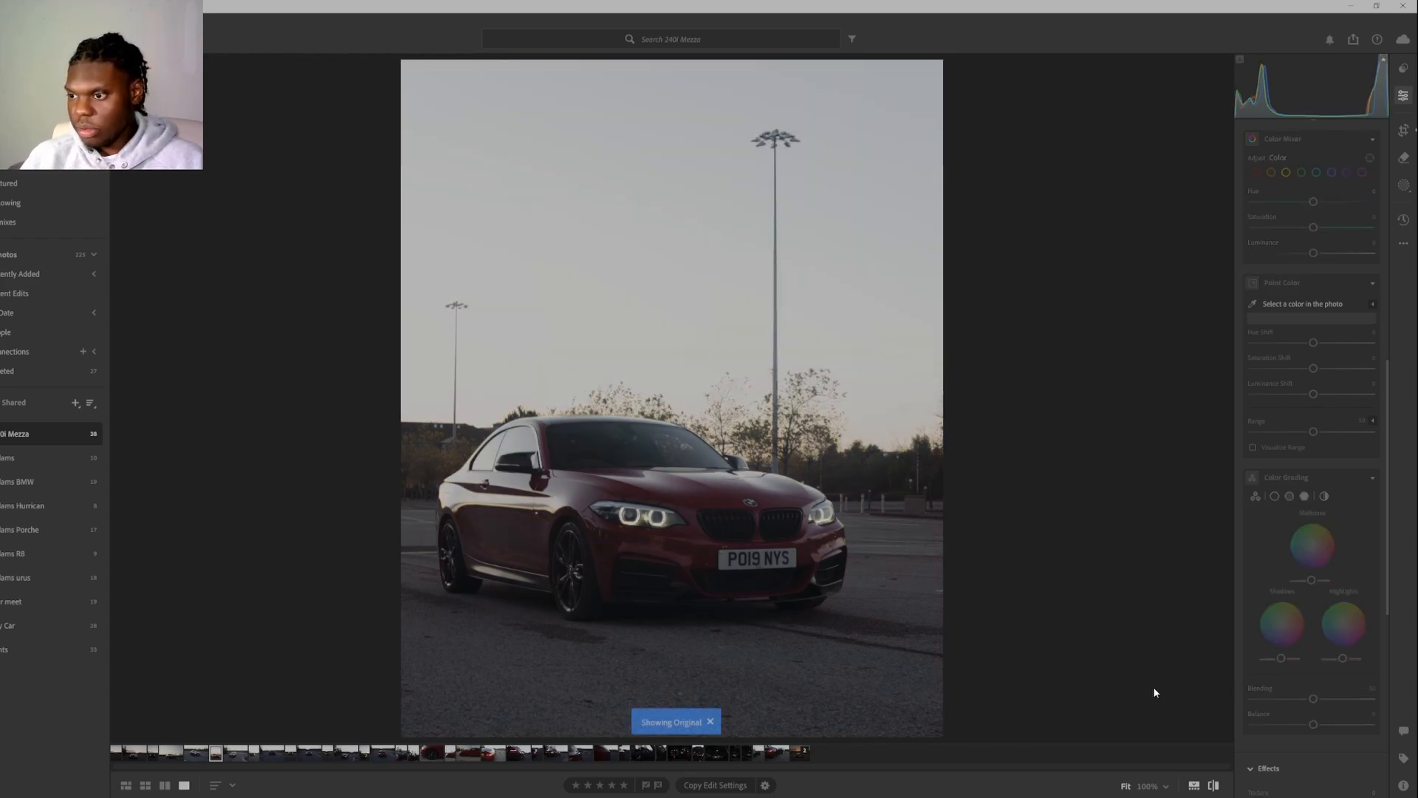
pyautogui.press('\\')
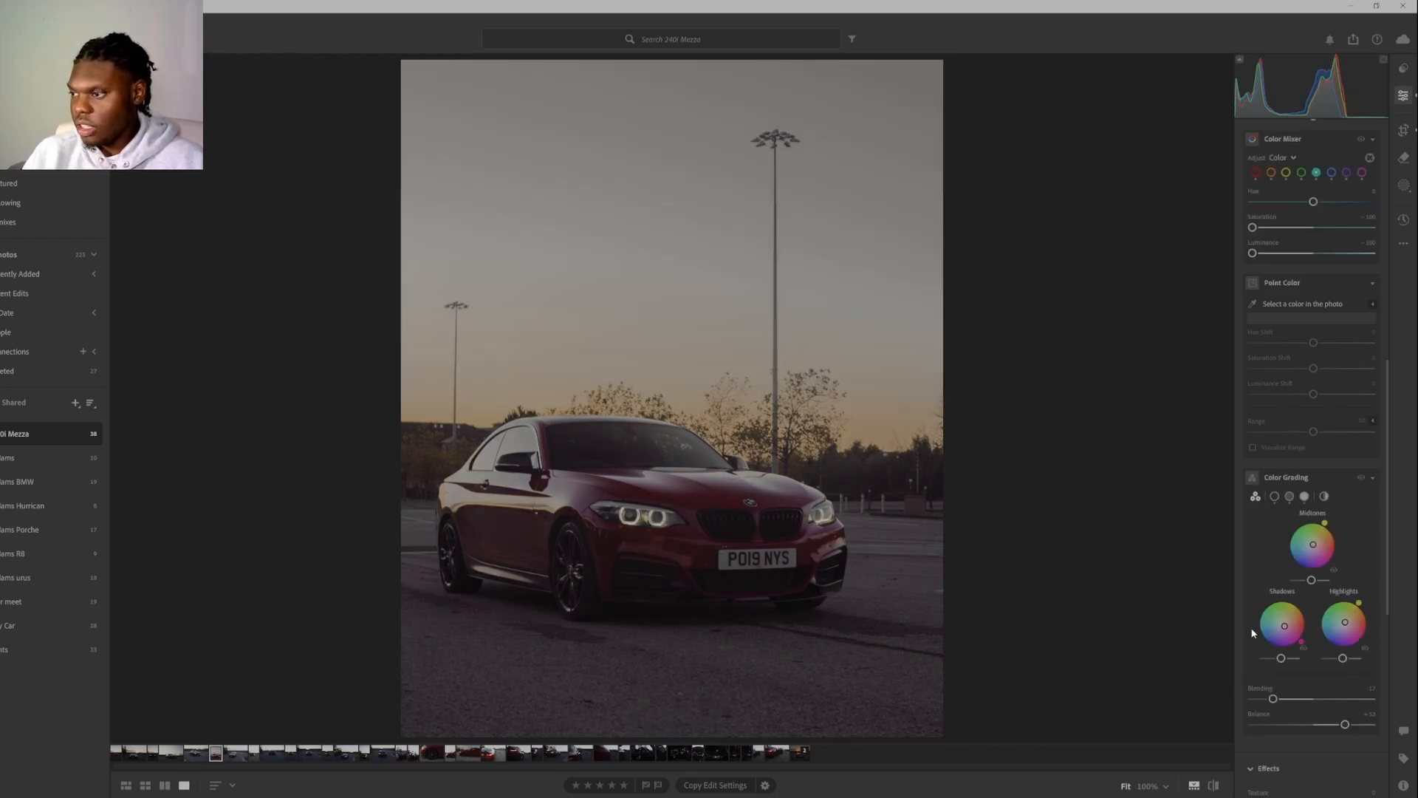
# Shift the Color Grading shadow tint to orange, with Blending at about 49 and Balance reset to 0.
pyautogui.moveTo(1301, 642); pyautogui.dragTo(1328, 591)
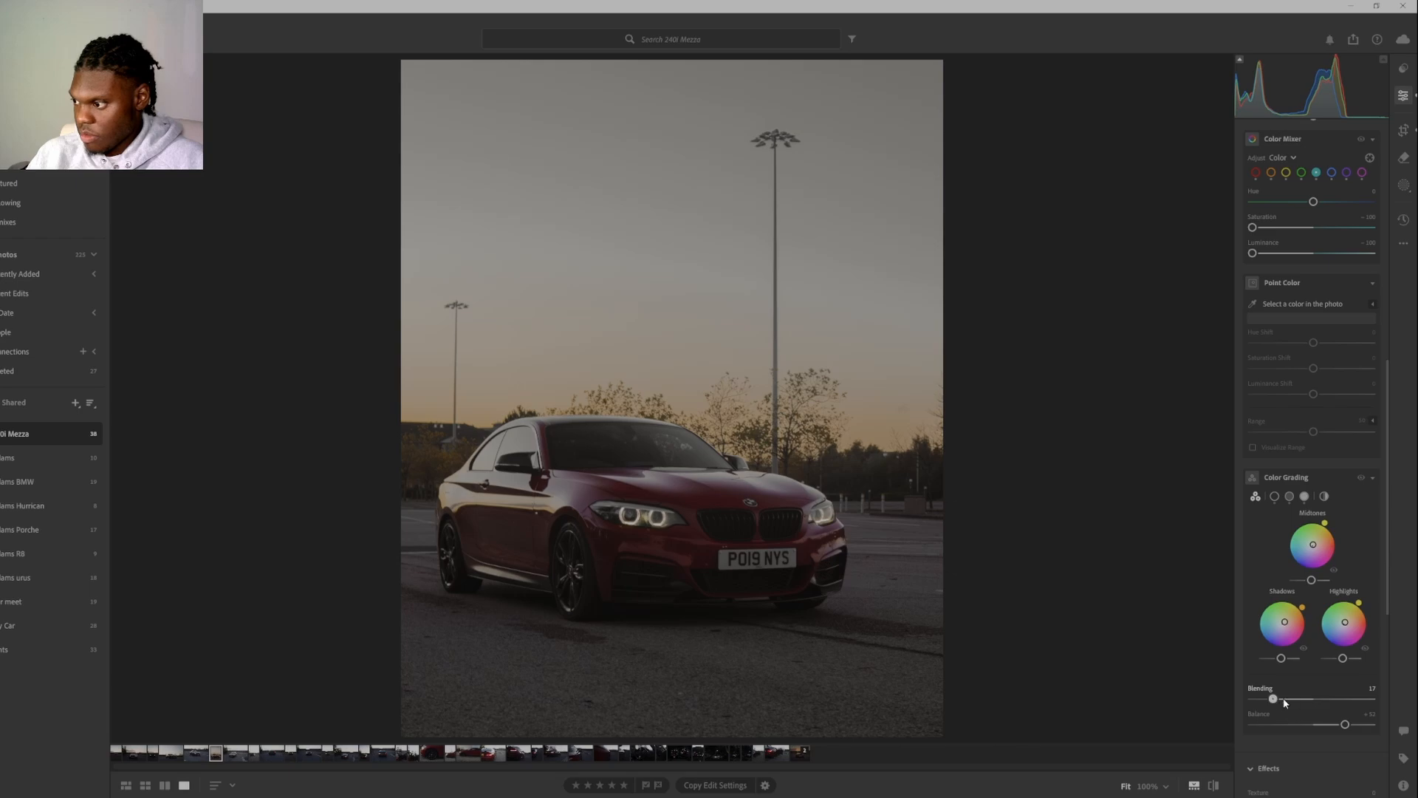
pyautogui.moveTo(1285, 702); pyautogui.dragTo(1312, 699)
pyautogui.doubleClick(1338, 724)
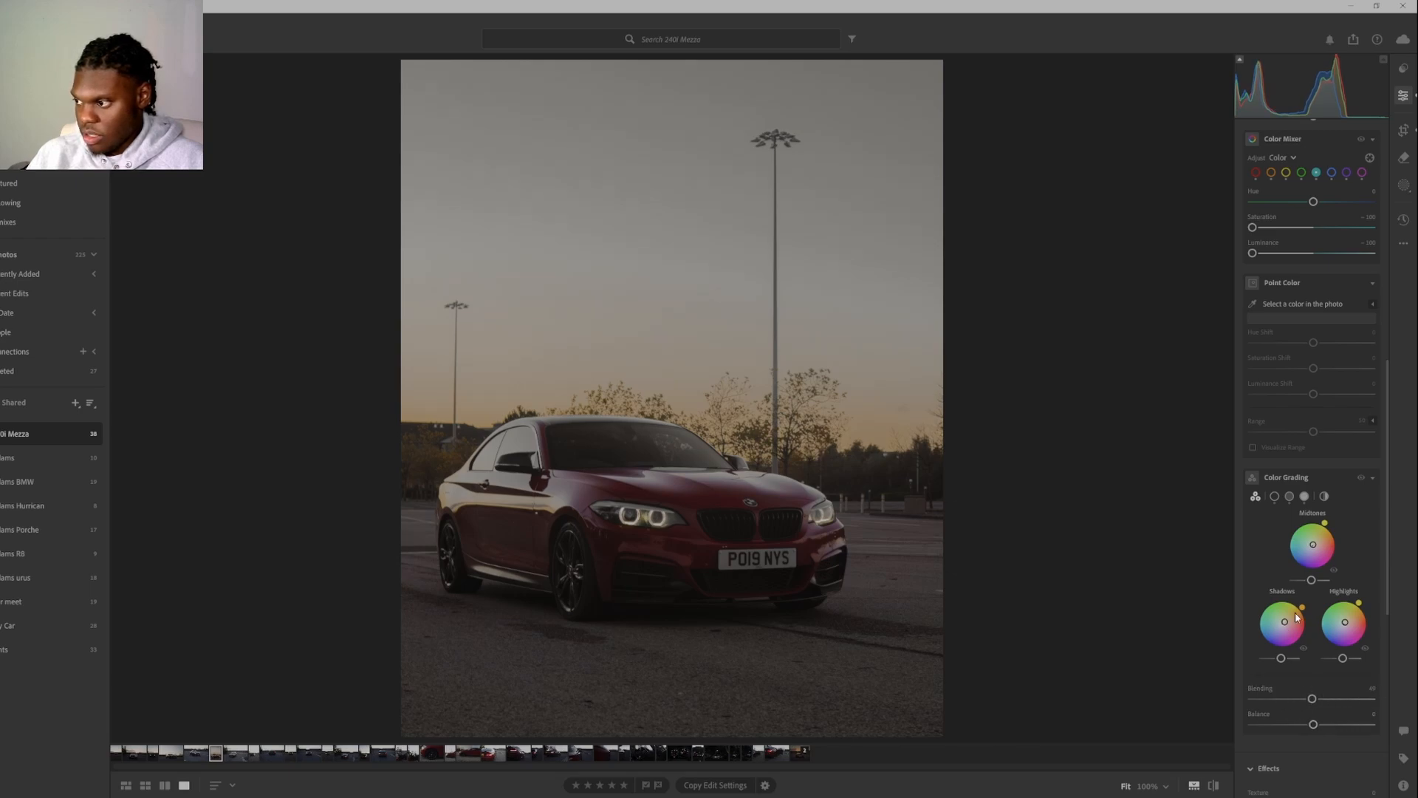
# Remove the Color Grading shadow tint and set Blending to about 67 with Balance at 0.
pyautogui.moveTo(1302, 608)
pyautogui.mouseDown()
pyautogui.moveTo(1320, 643)
pyautogui.moveTo(1310, 573)
pyautogui.moveTo(1260, 554)
pyautogui.moveTo(1291, 559)
pyautogui.moveTo(1282, 626)
pyautogui.mouseUp()
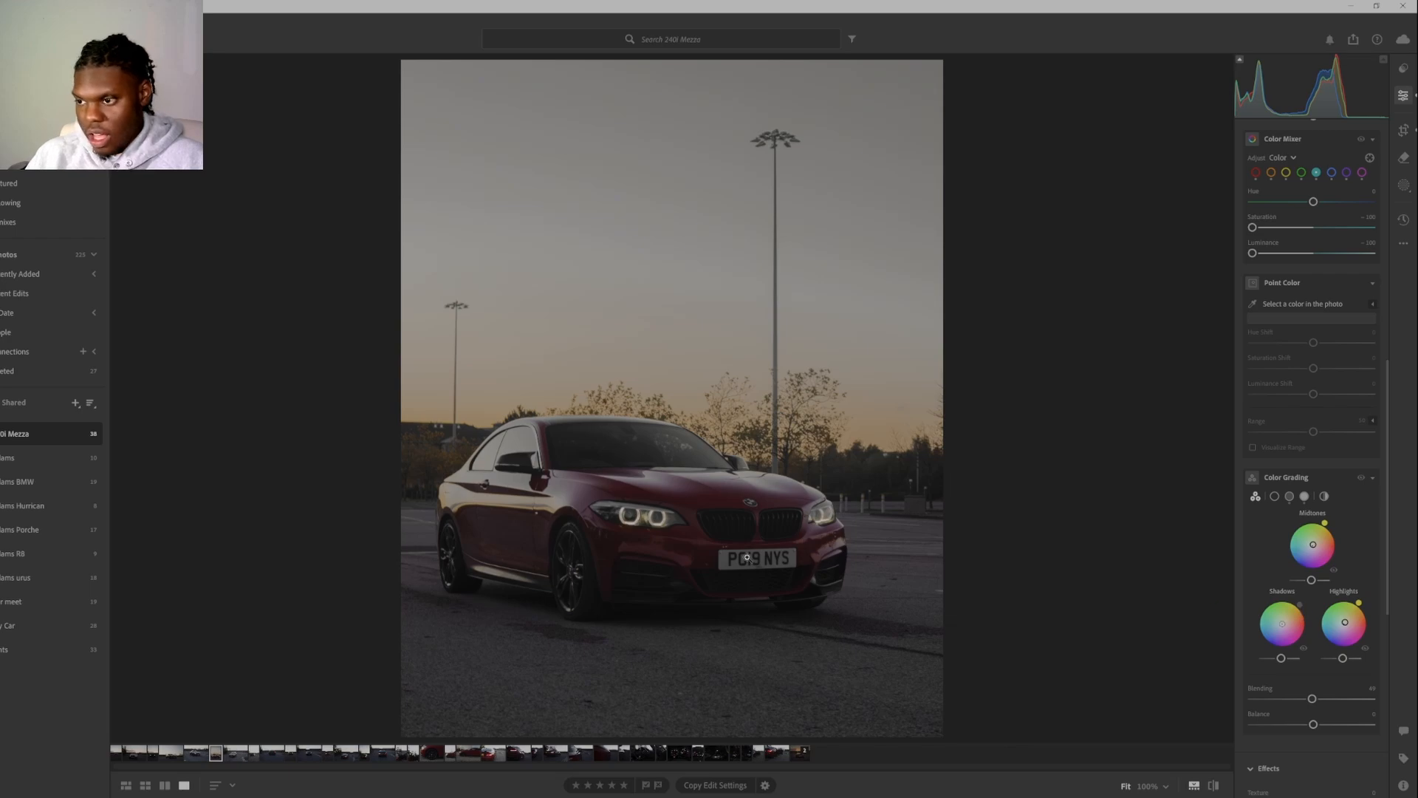
pyautogui.moveTo(1312, 698); pyautogui.dragTo(1319, 745)
pyautogui.click(1371, 715)
pyautogui.write('0')
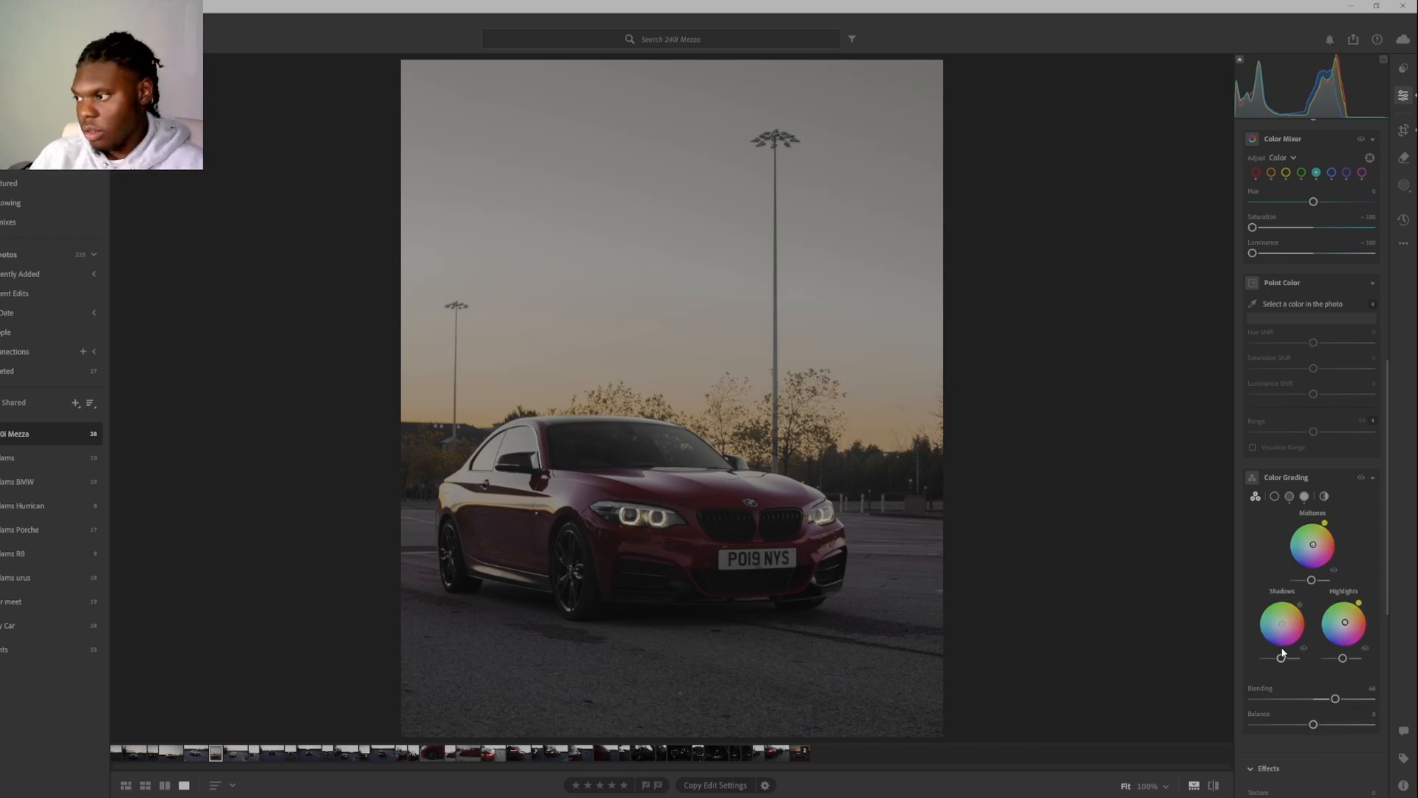
# Warm the white balance to a Temp of about 6,460 and a Tint of about +28.
pyautogui.scroll(2, 1285, 377)
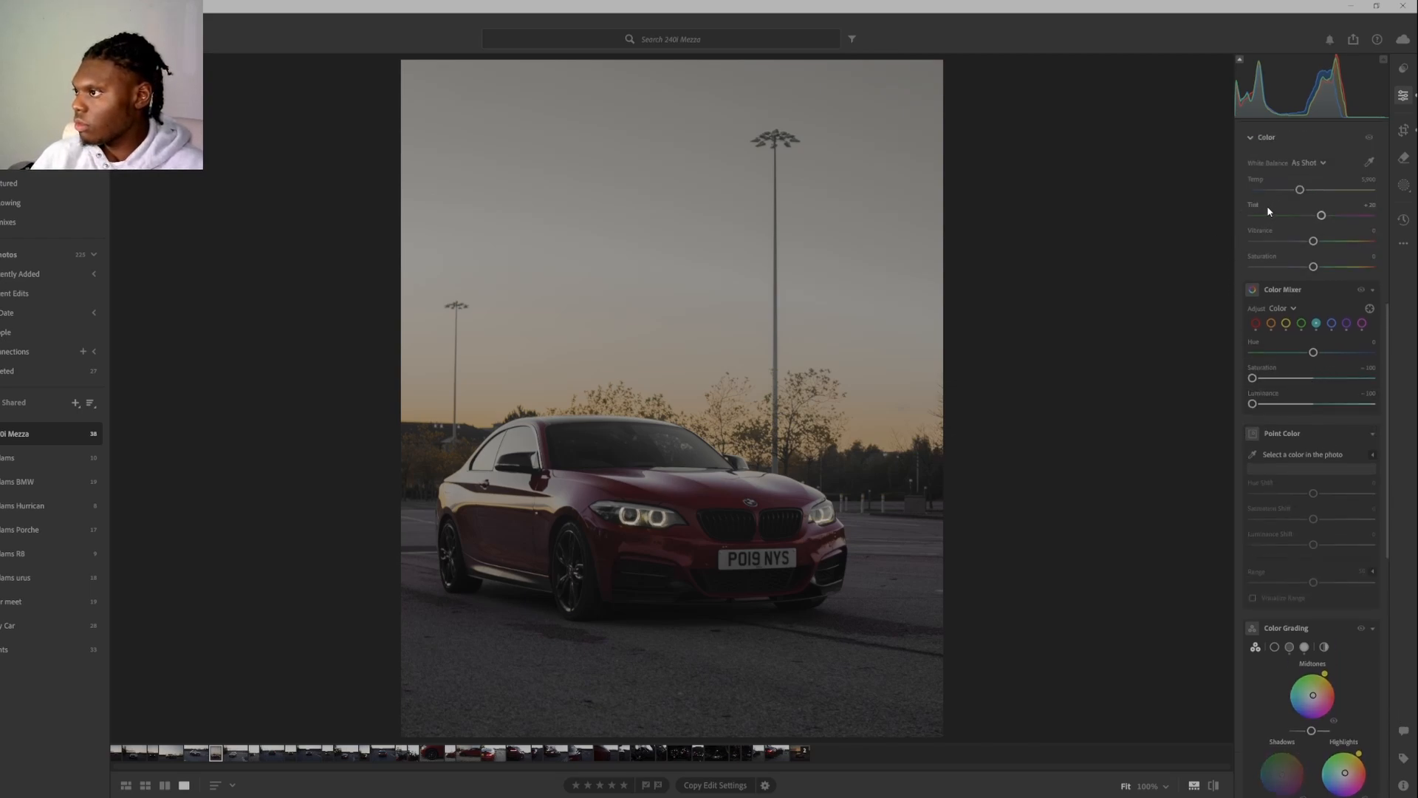
pyautogui.scroll(2, 1271, 211)
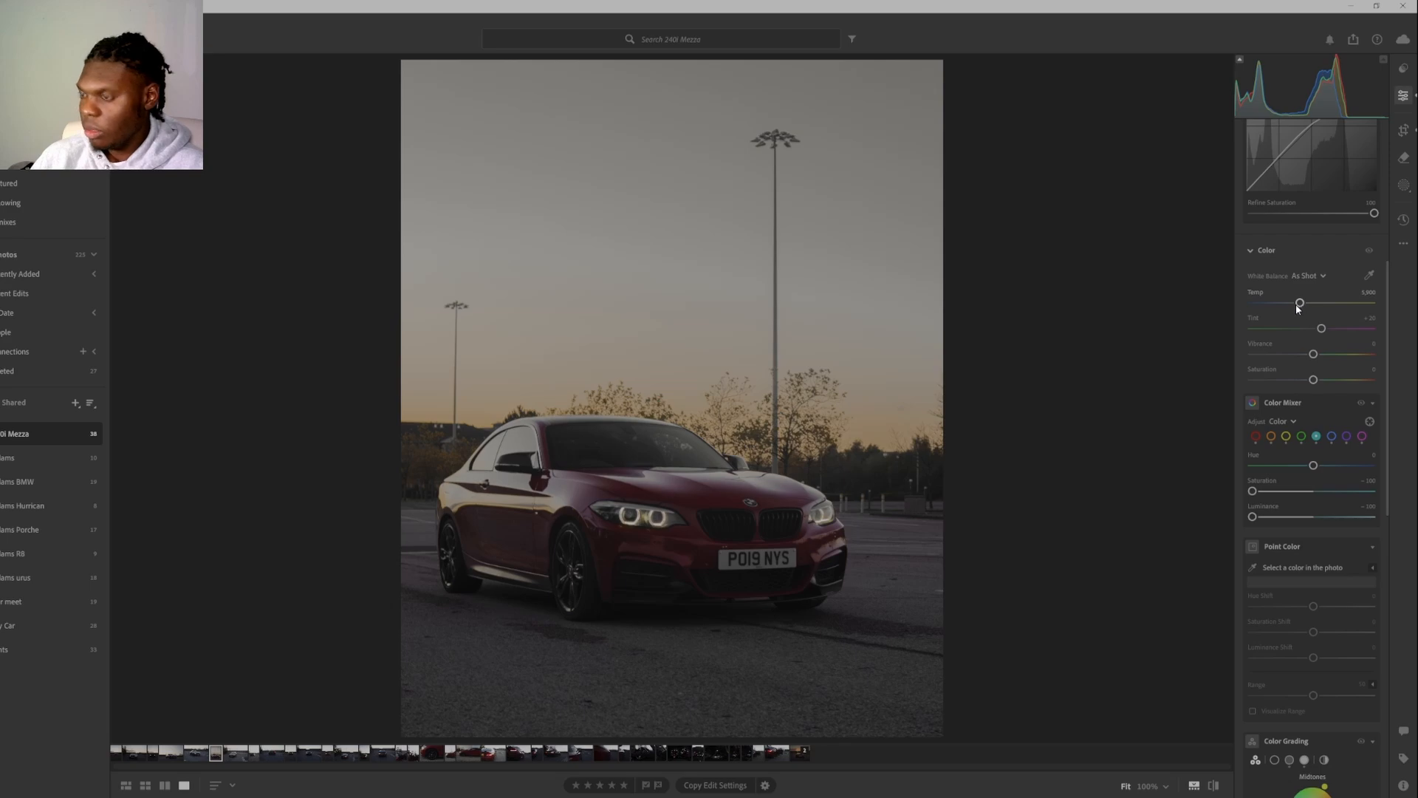
pyautogui.moveTo(1298, 307); pyautogui.dragTo(1309, 307)
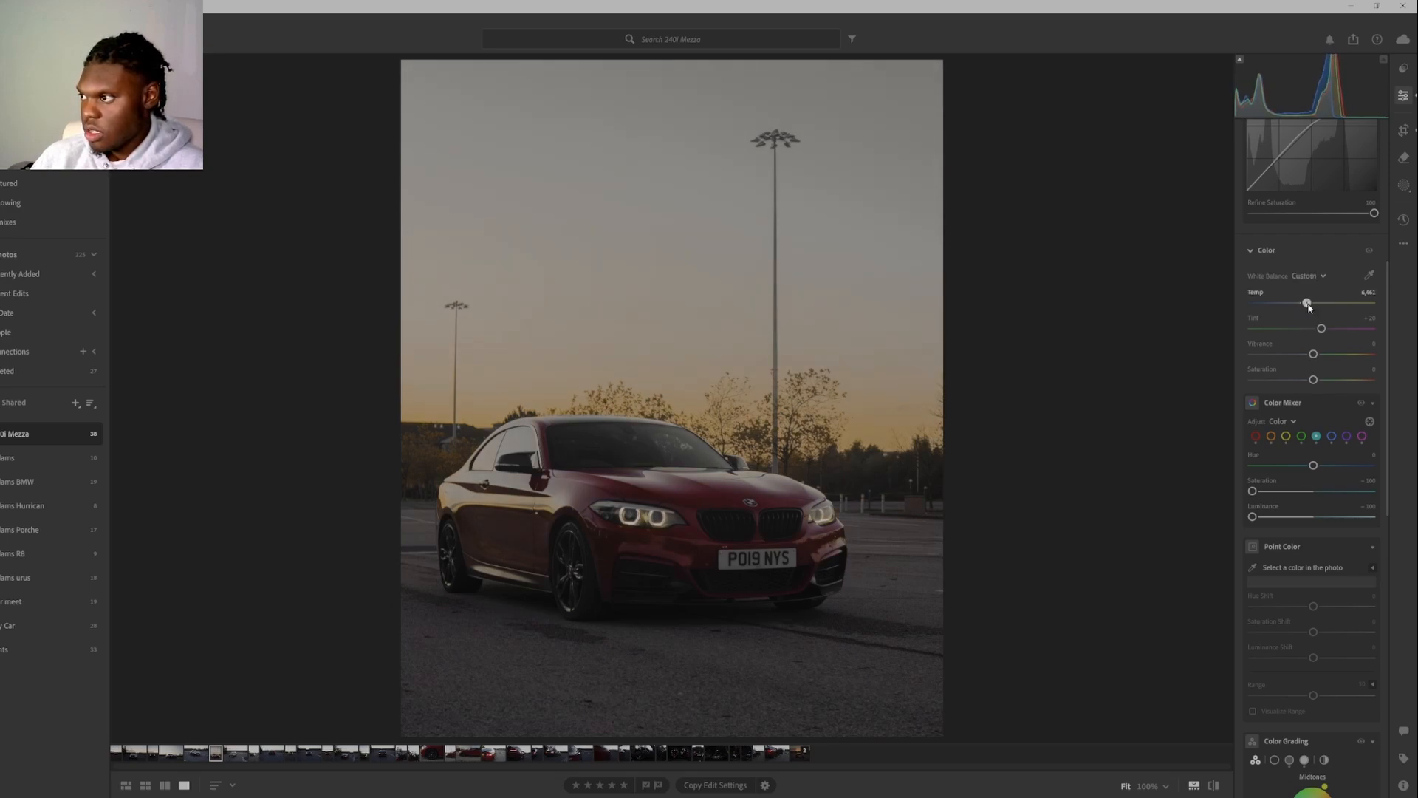
pyautogui.moveTo(1331, 336)
pyautogui.mouseDown()
pyautogui.moveTo(1341, 339)
pyautogui.moveTo(1314, 343)
pyautogui.moveTo(1326, 342)
pyautogui.mouseUp()
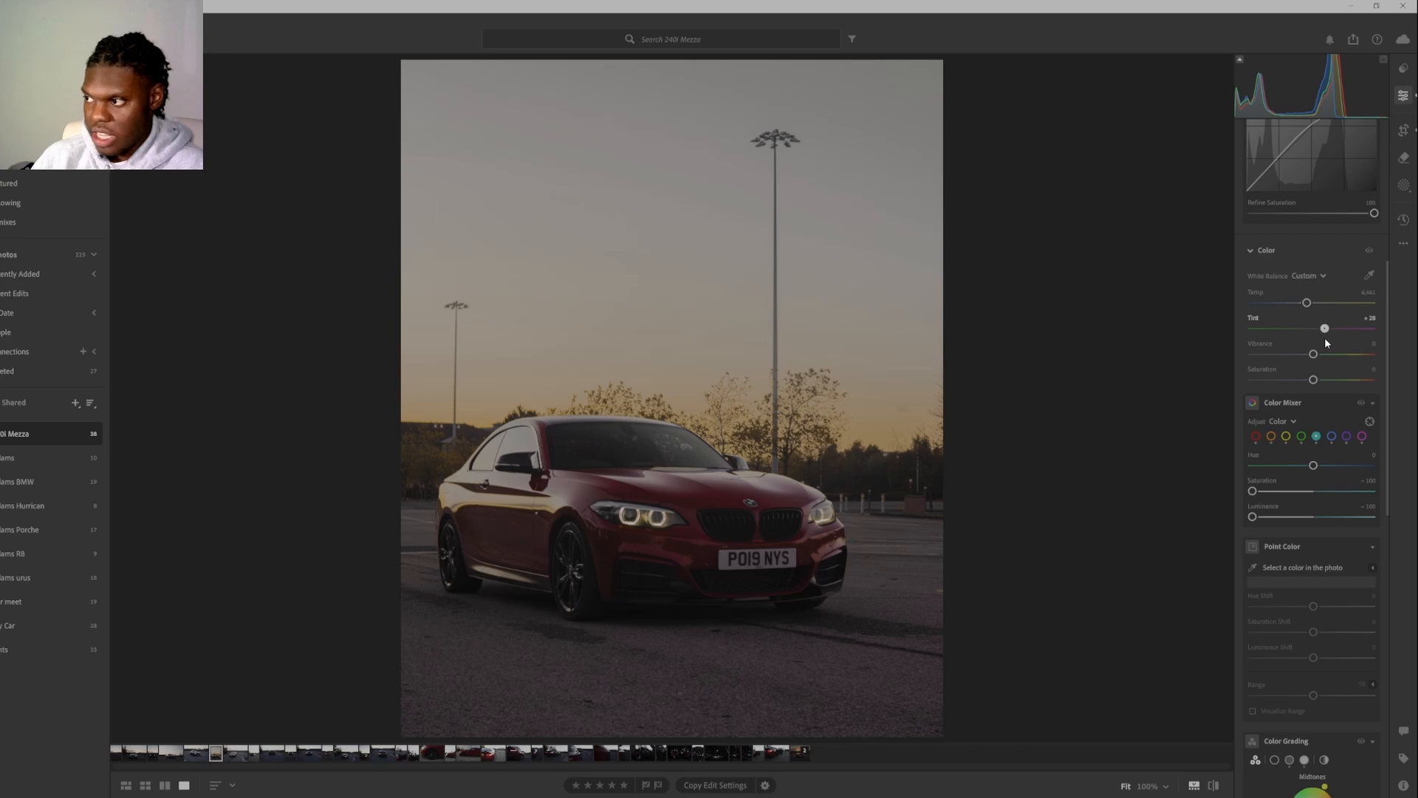
# Raise Vibrance to about +12, try adjusting the overall Saturation, and reset Saturation to 0.
pyautogui.moveTo(1313, 354); pyautogui.dragTo(1310, 389)
pyautogui.click(1368, 372)
pyautogui.write('0')
pyautogui.press('Return')
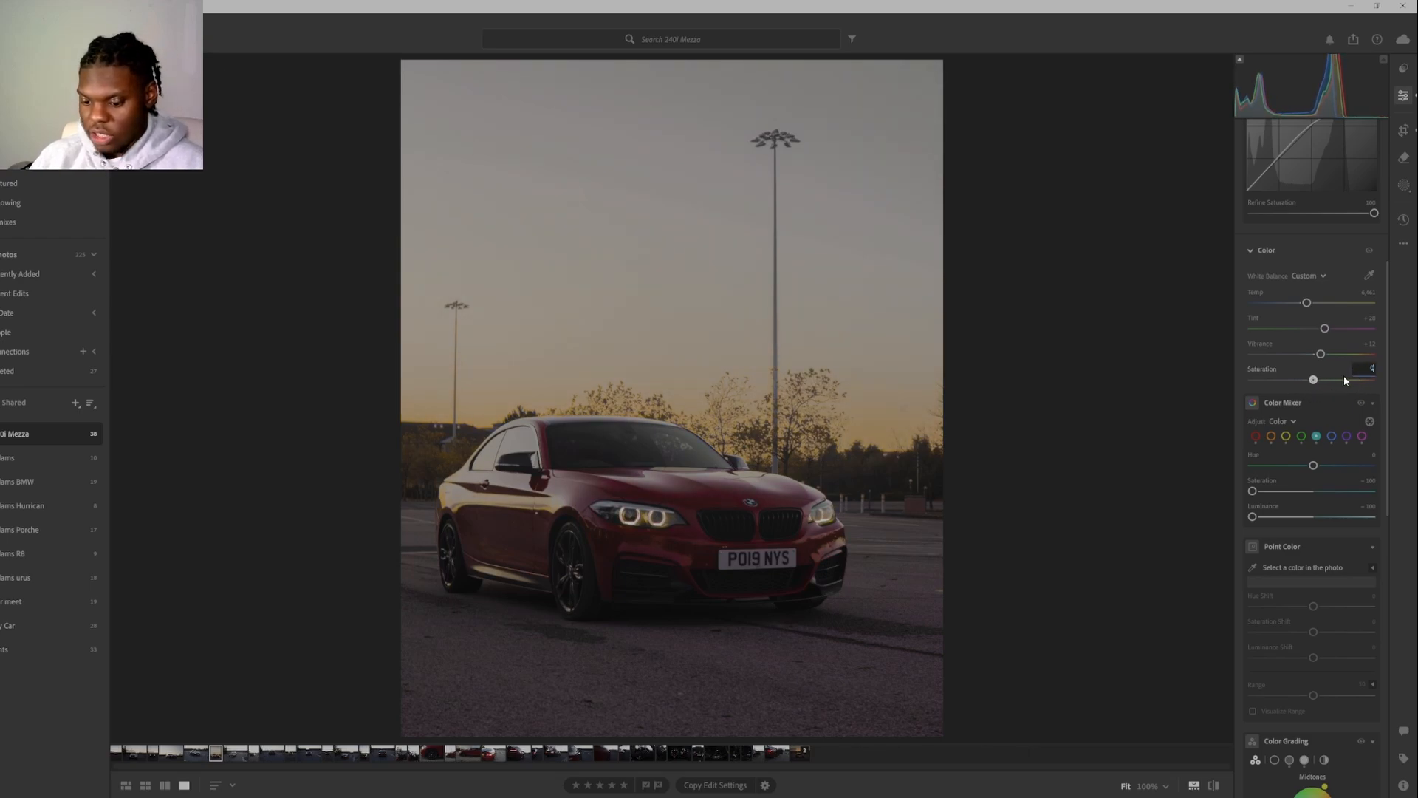
# Set the photo's effects to about +14 Texture, +4 Clarity and +13 Dehaze.
pyautogui.scroll(-10, 1375, 583)
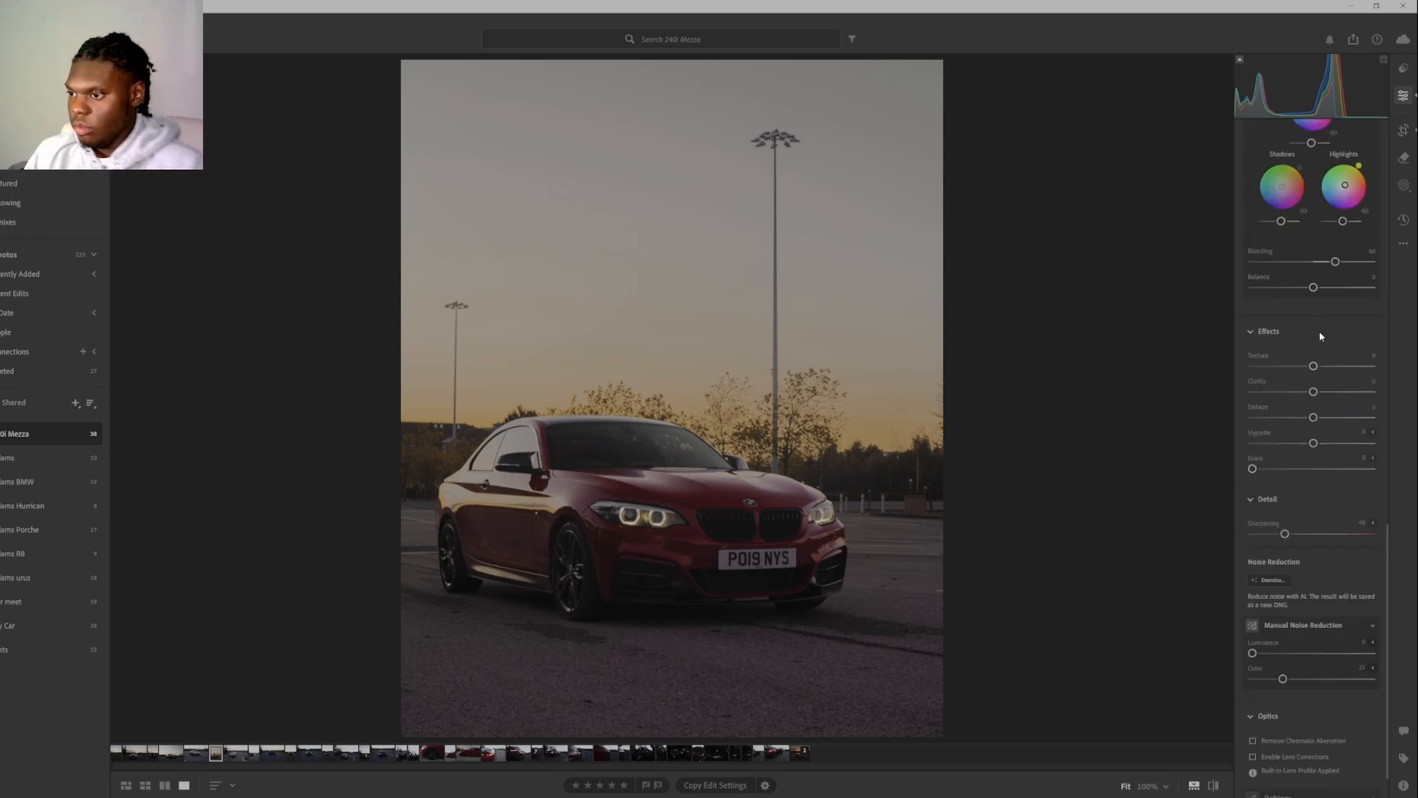
pyautogui.moveTo(1314, 362)
pyautogui.mouseDown()
pyautogui.moveTo(1339, 369)
pyautogui.moveTo(1323, 372)
pyautogui.mouseUp()
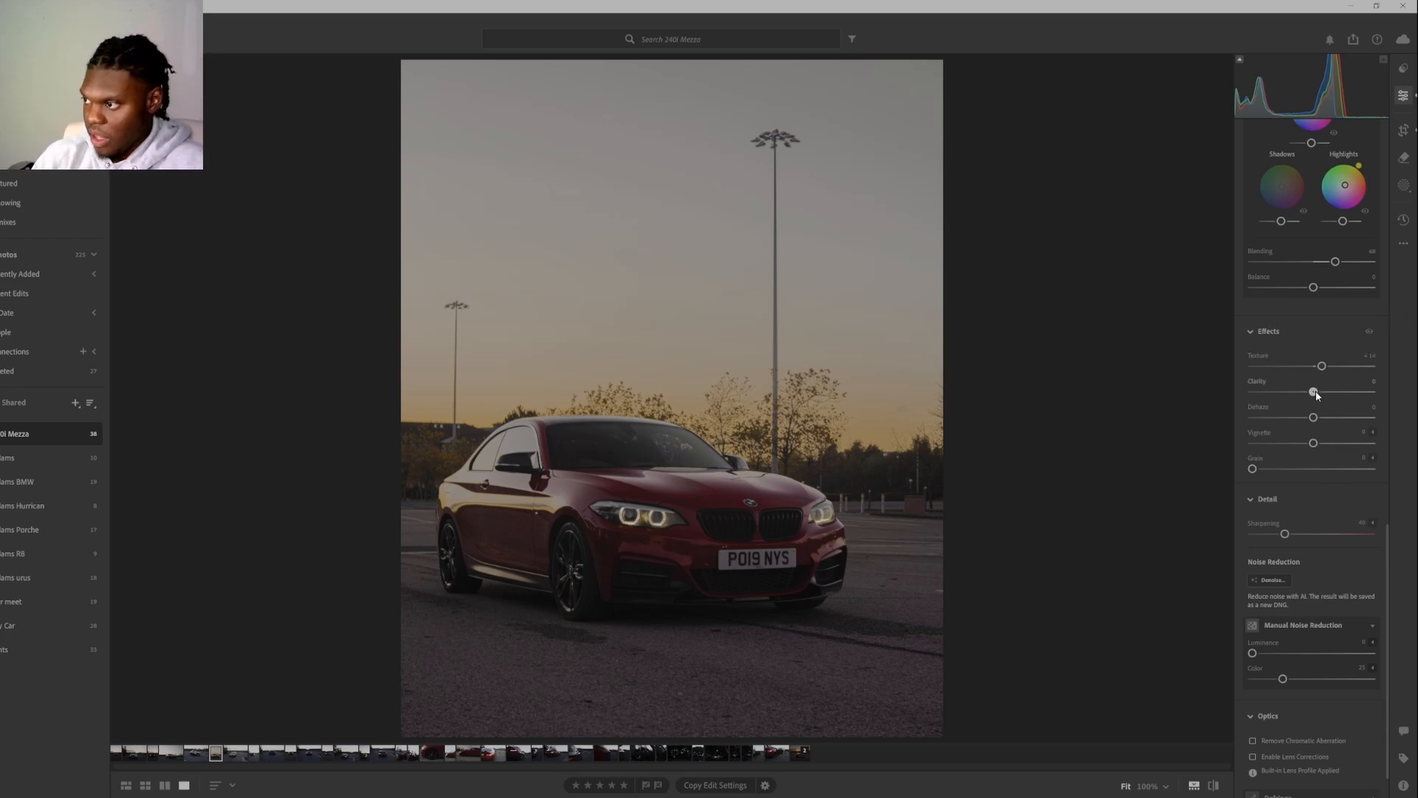
pyautogui.moveTo(1315, 392); pyautogui.dragTo(1326, 399)
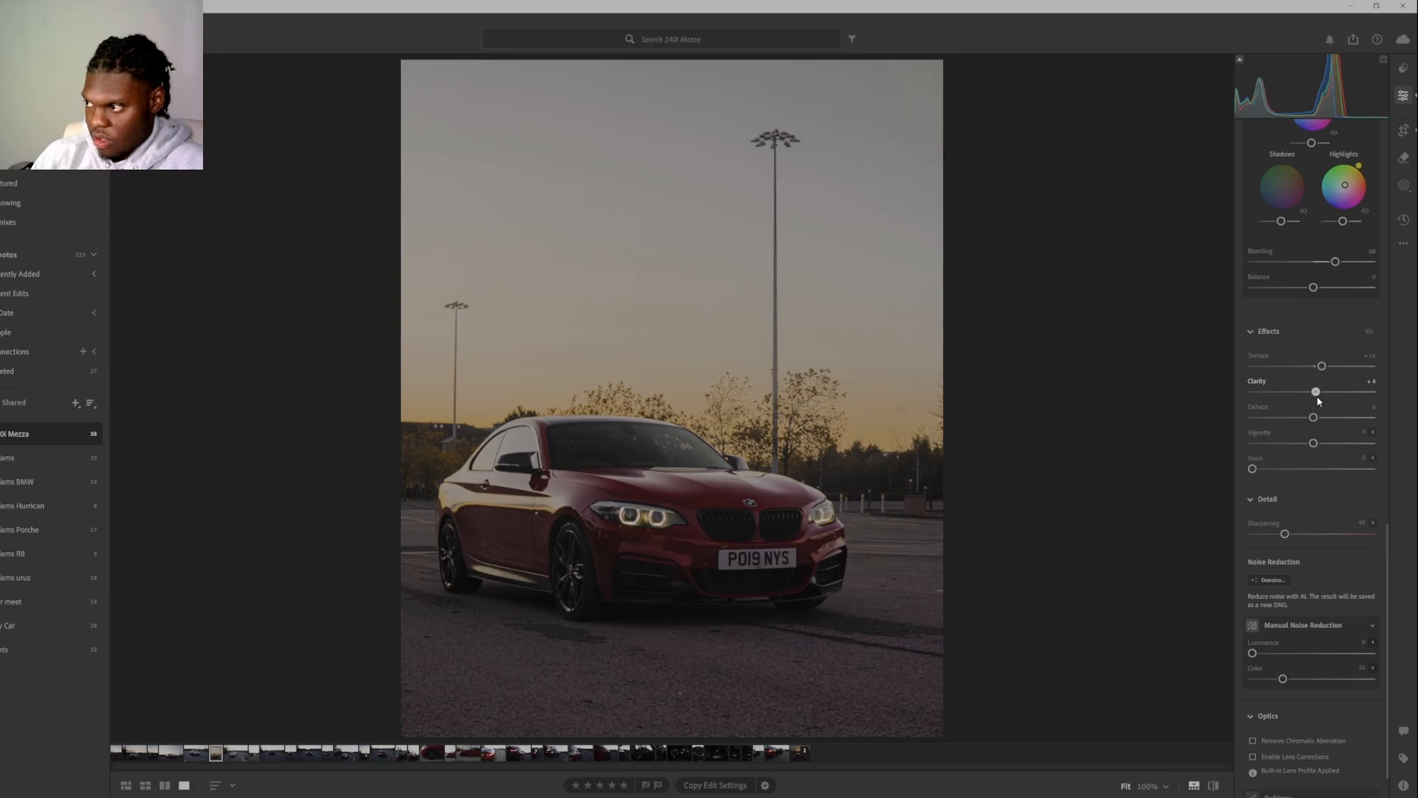
pyautogui.moveTo(1314, 418)
pyautogui.mouseDown()
pyautogui.moveTo(1332, 424)
pyautogui.moveTo(1320, 427)
pyautogui.mouseUp()
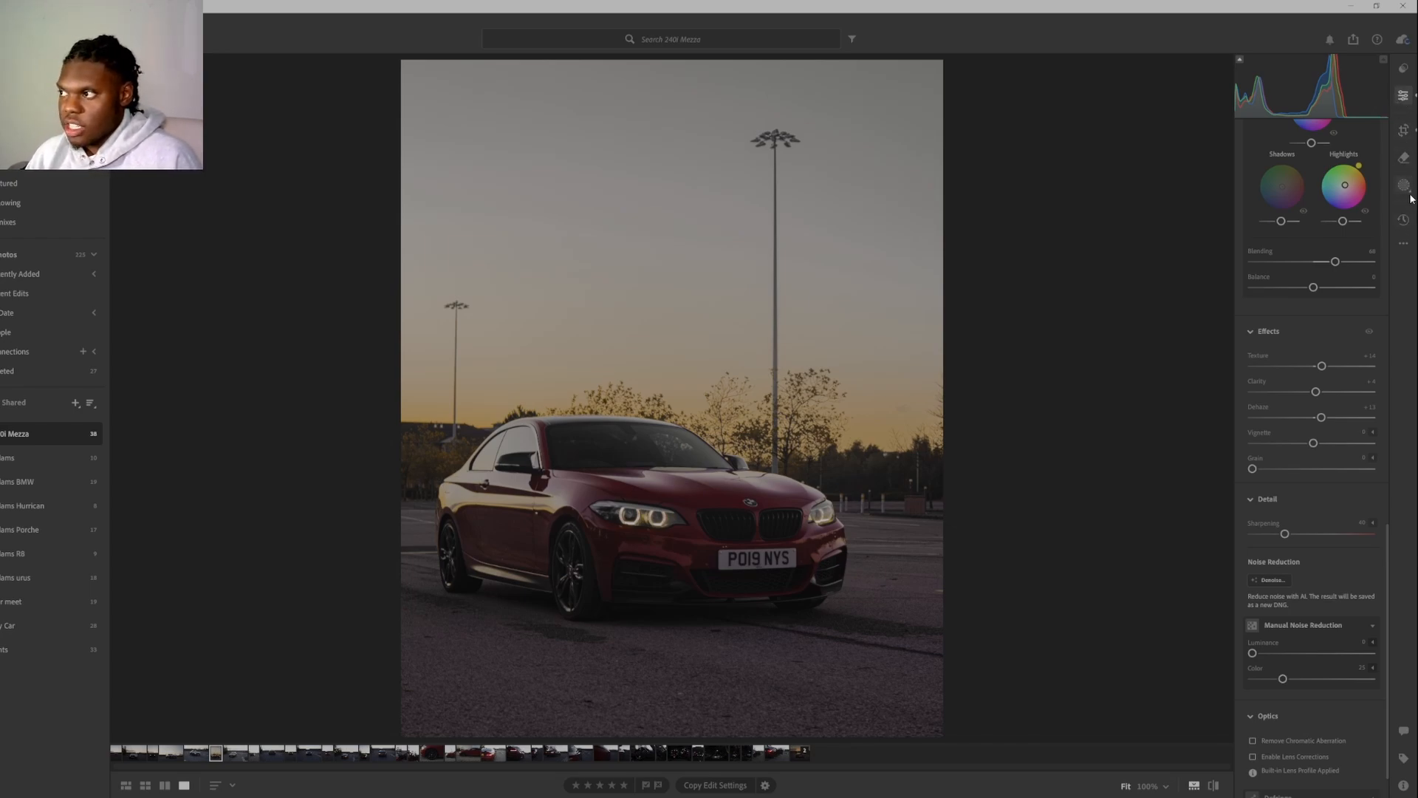
# Create a new mask that automatically selects the car as the subject.
pyautogui.scroll(10, 1350, 278)
pyautogui.press('m')
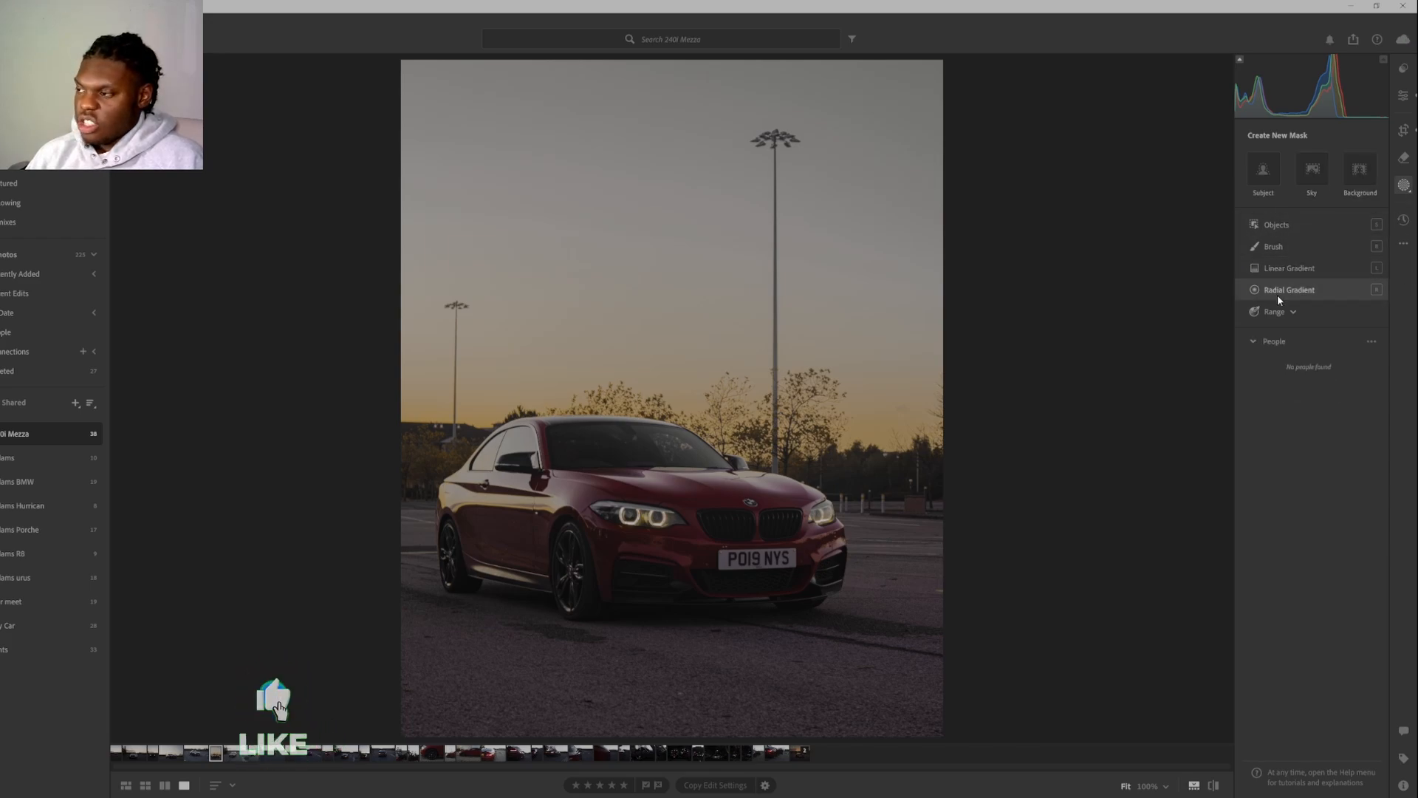
pyautogui.click(1261, 178)
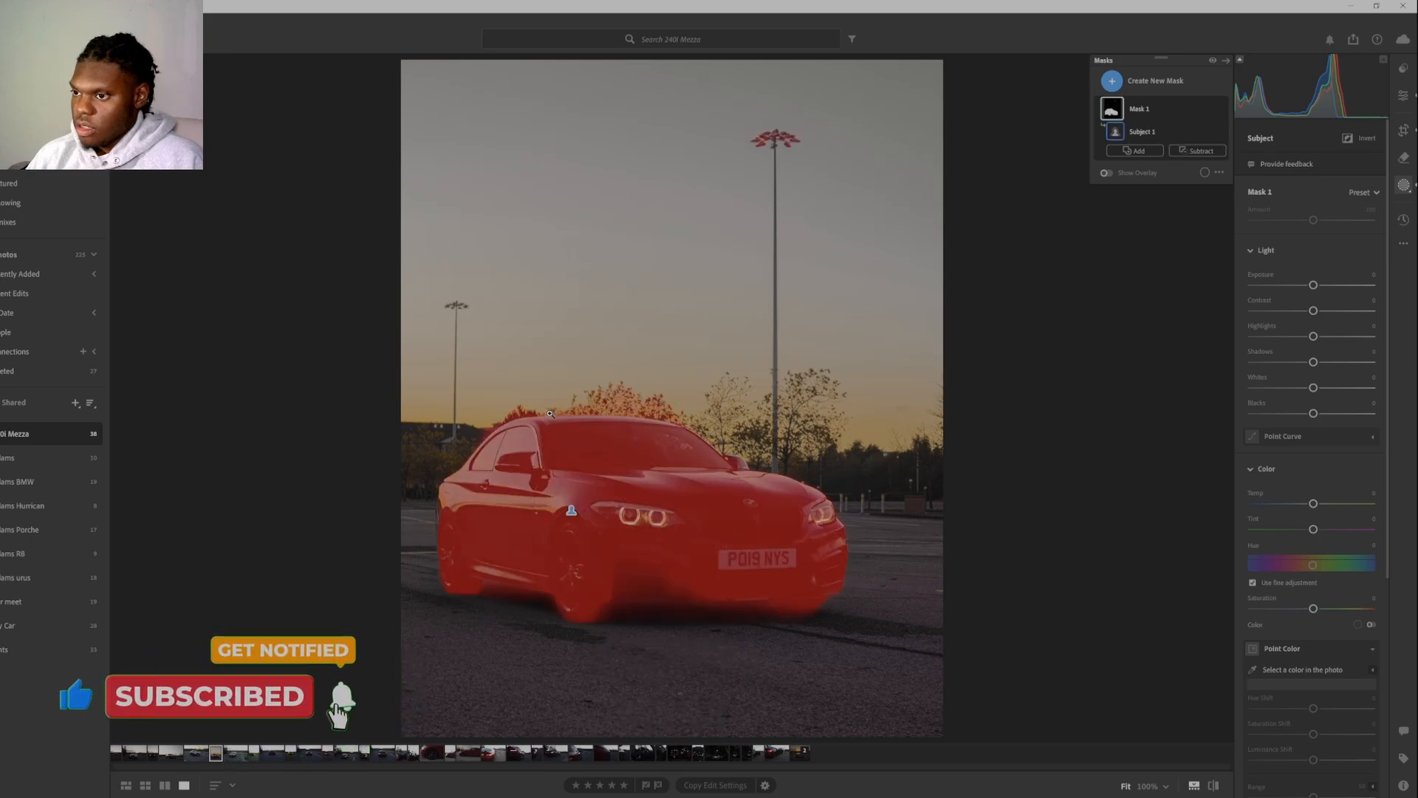
# Subtract the stray areas above the car's roof and on the ground below it from the subject mask with a smaller brush.
pyautogui.click(1196, 151)
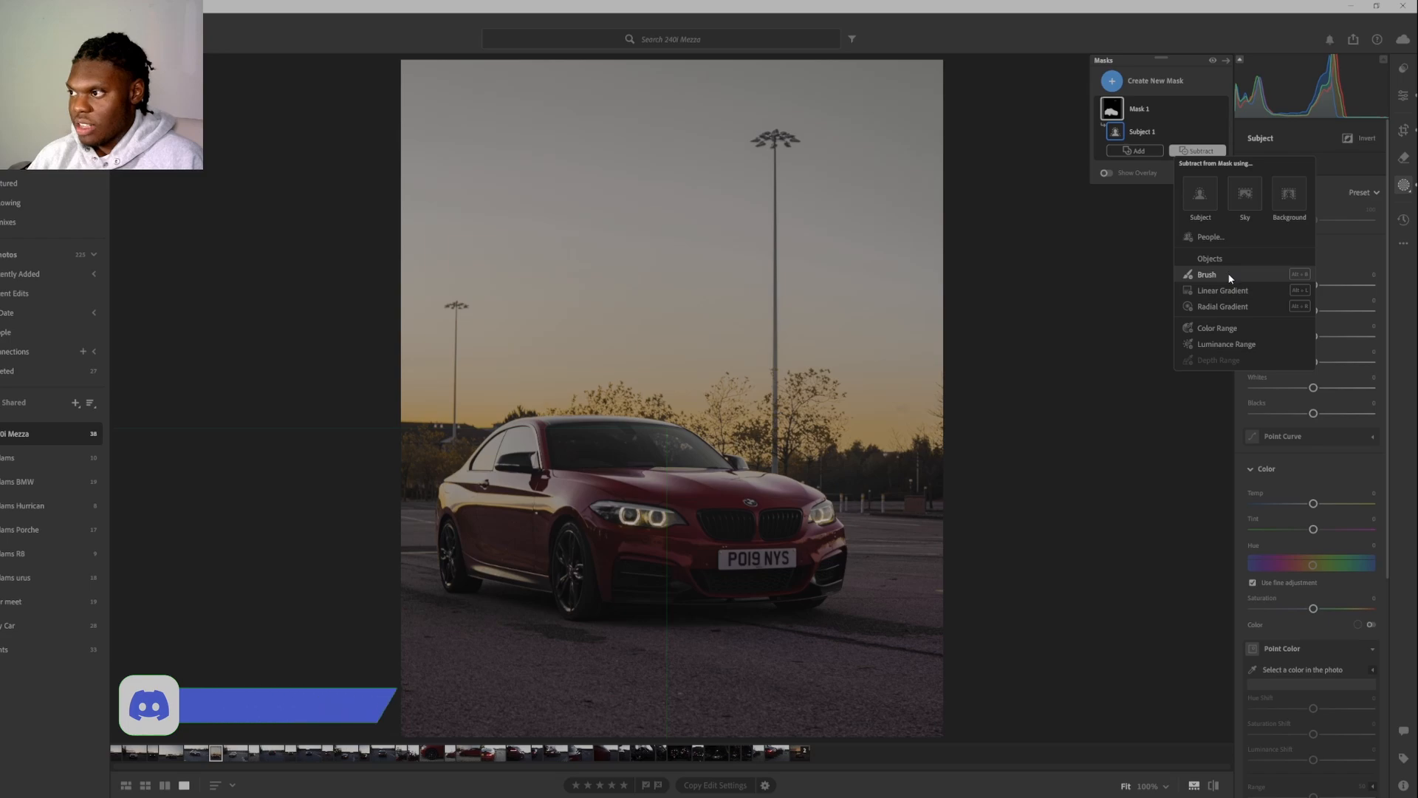
pyautogui.click(1230, 275)
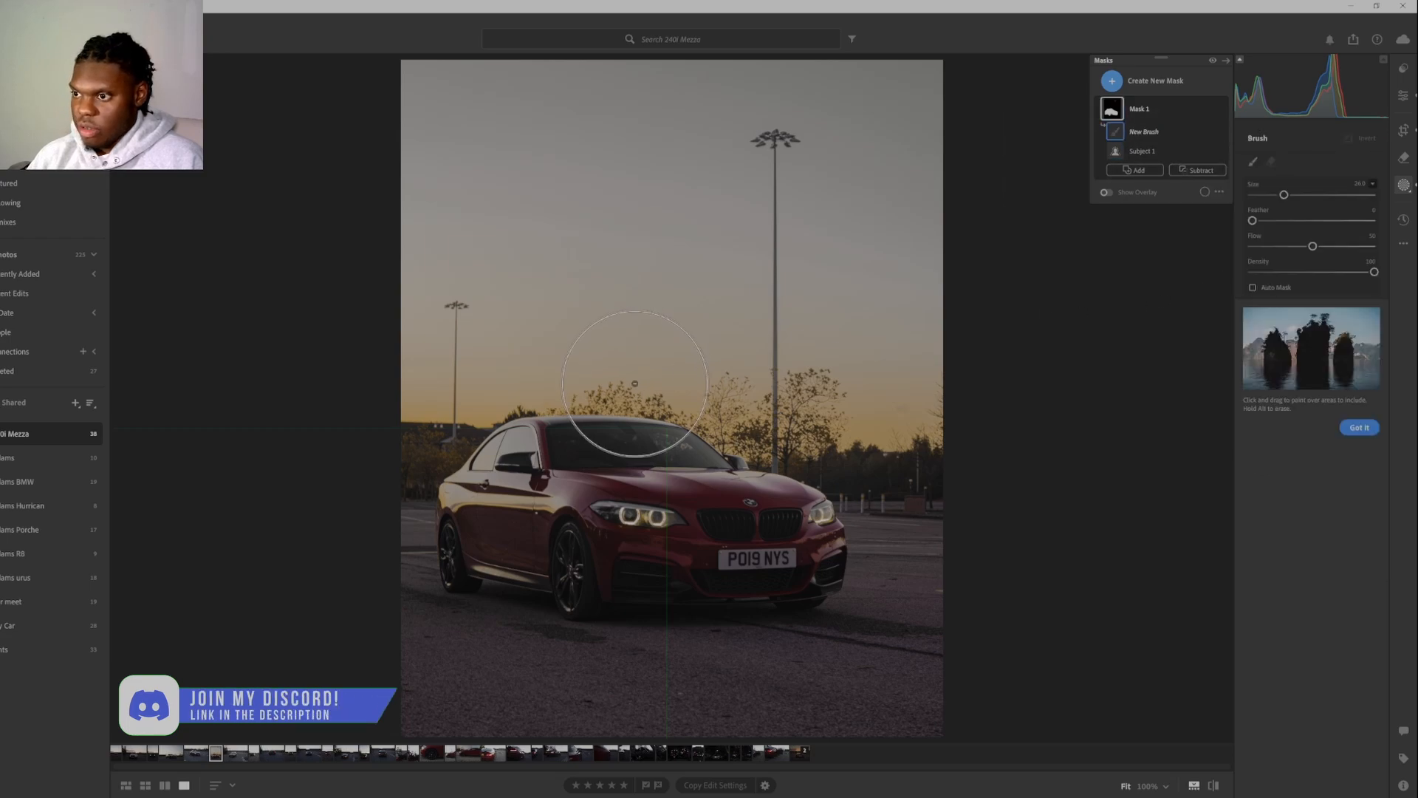
pyautogui.scroll(-10, 666, 414)
pyautogui.moveTo(667, 411)
pyautogui.mouseDown()
pyautogui.moveTo(641, 398)
pyautogui.moveTo(532, 400)
pyautogui.mouseUp()
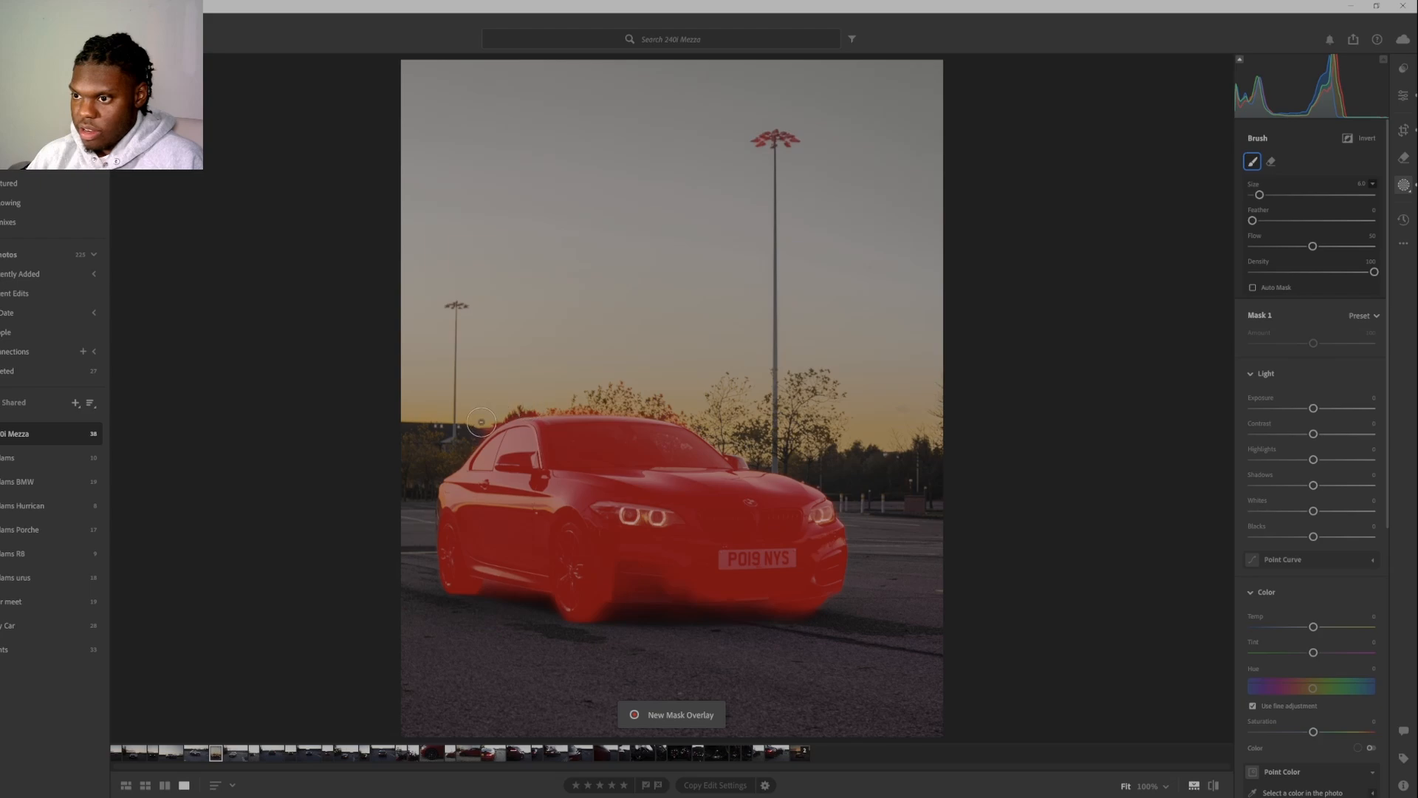
pyautogui.moveTo(606, 402); pyautogui.dragTo(732, 435)
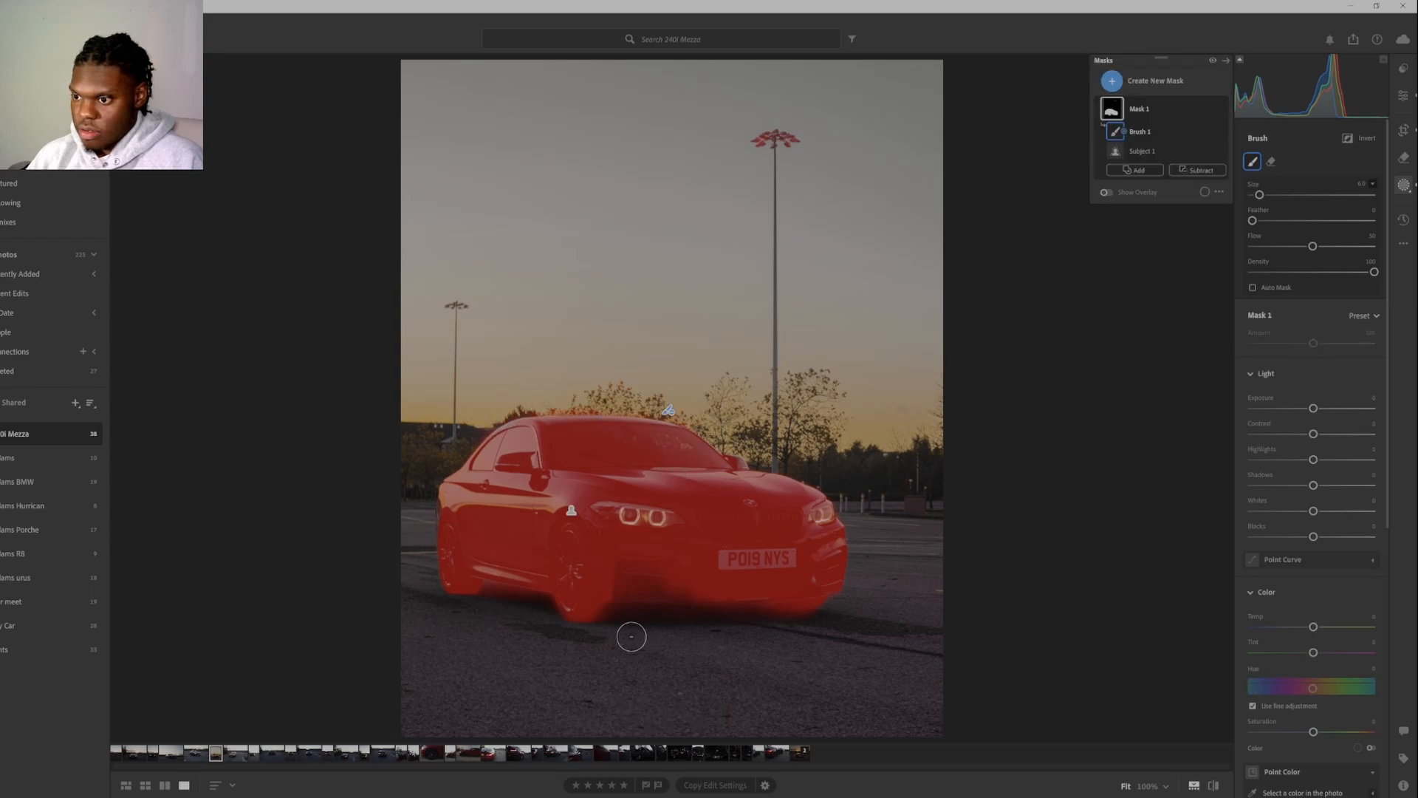
pyautogui.moveTo(530, 612)
pyautogui.mouseDown()
pyautogui.moveTo(490, 595)
pyautogui.moveTo(511, 603)
pyautogui.mouseUp()
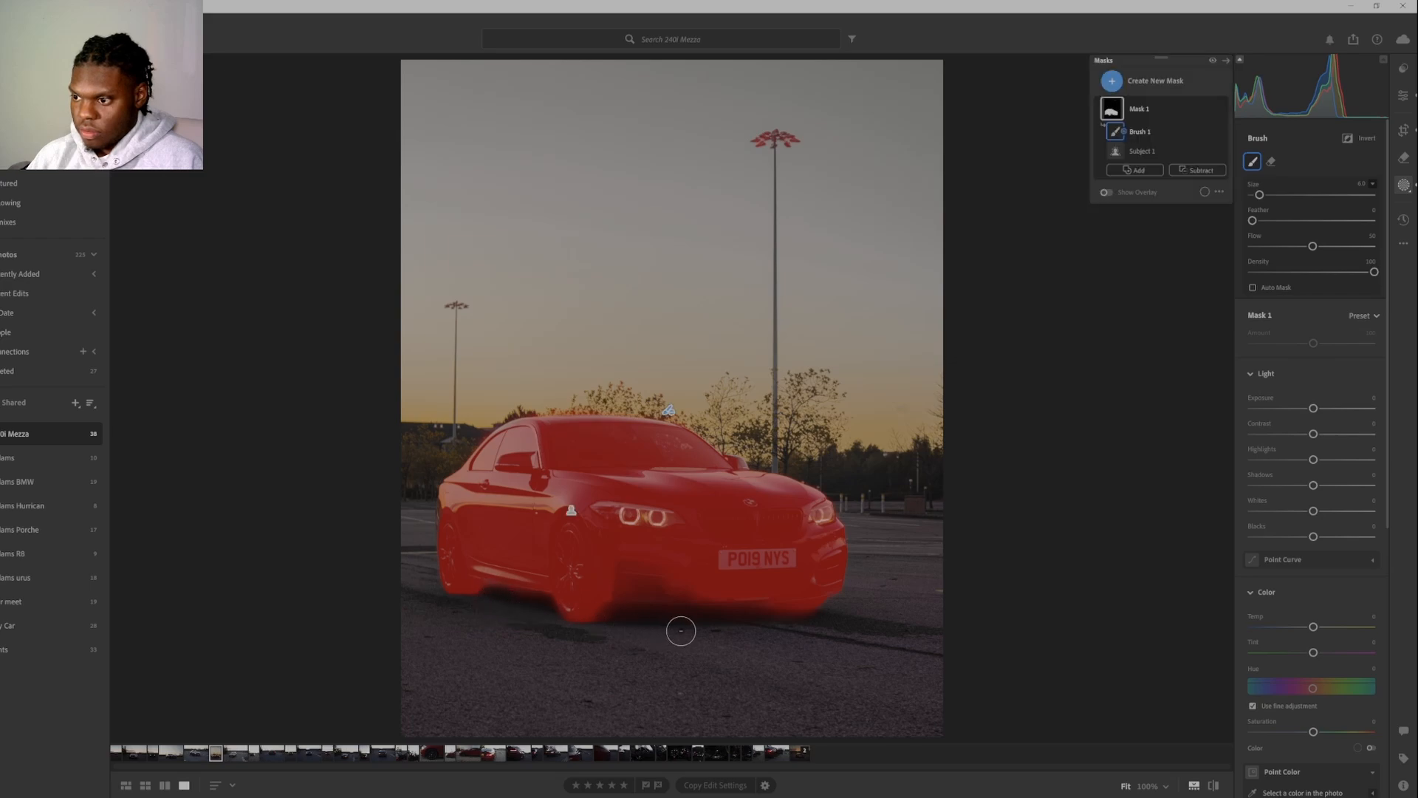
pyautogui.moveTo(681, 631)
pyautogui.mouseDown()
pyautogui.moveTo(647, 626)
pyautogui.moveTo(769, 616)
pyautogui.moveTo(627, 618)
pyautogui.mouseUp()
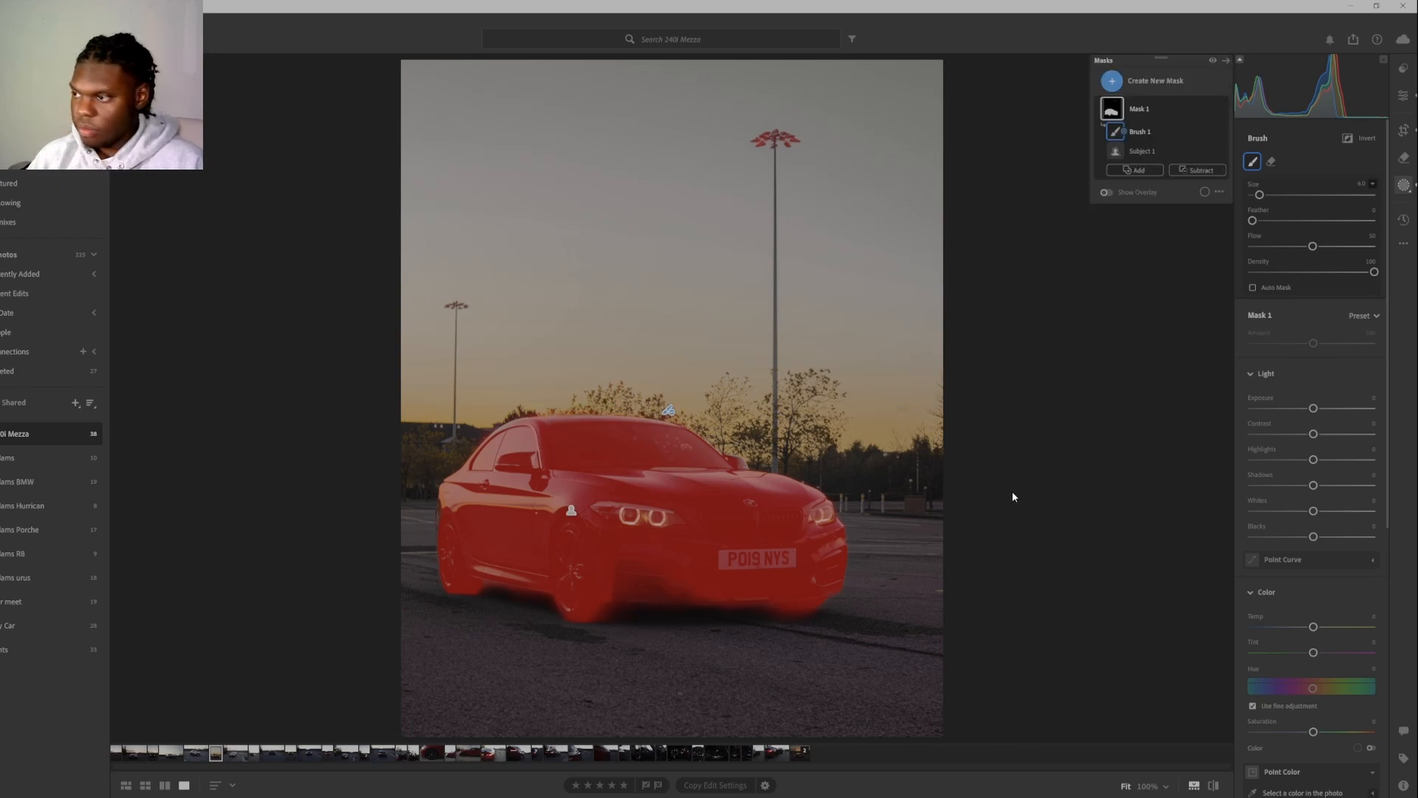
# Reopen the car mask and brush the tall lamp post's head out of it with the subtracting brush.
pyautogui.press('e')
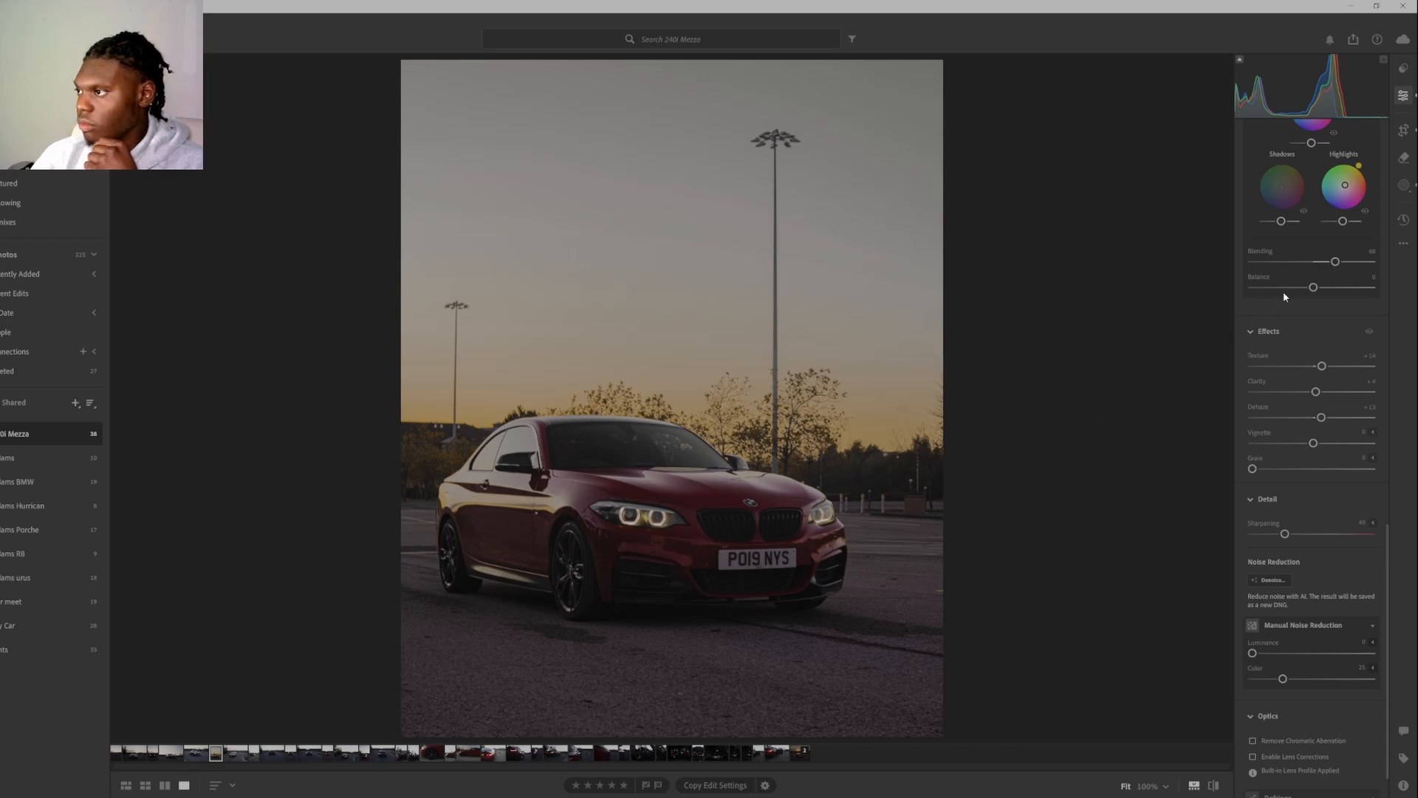
pyautogui.click(1407, 186)
pyautogui.press('m')
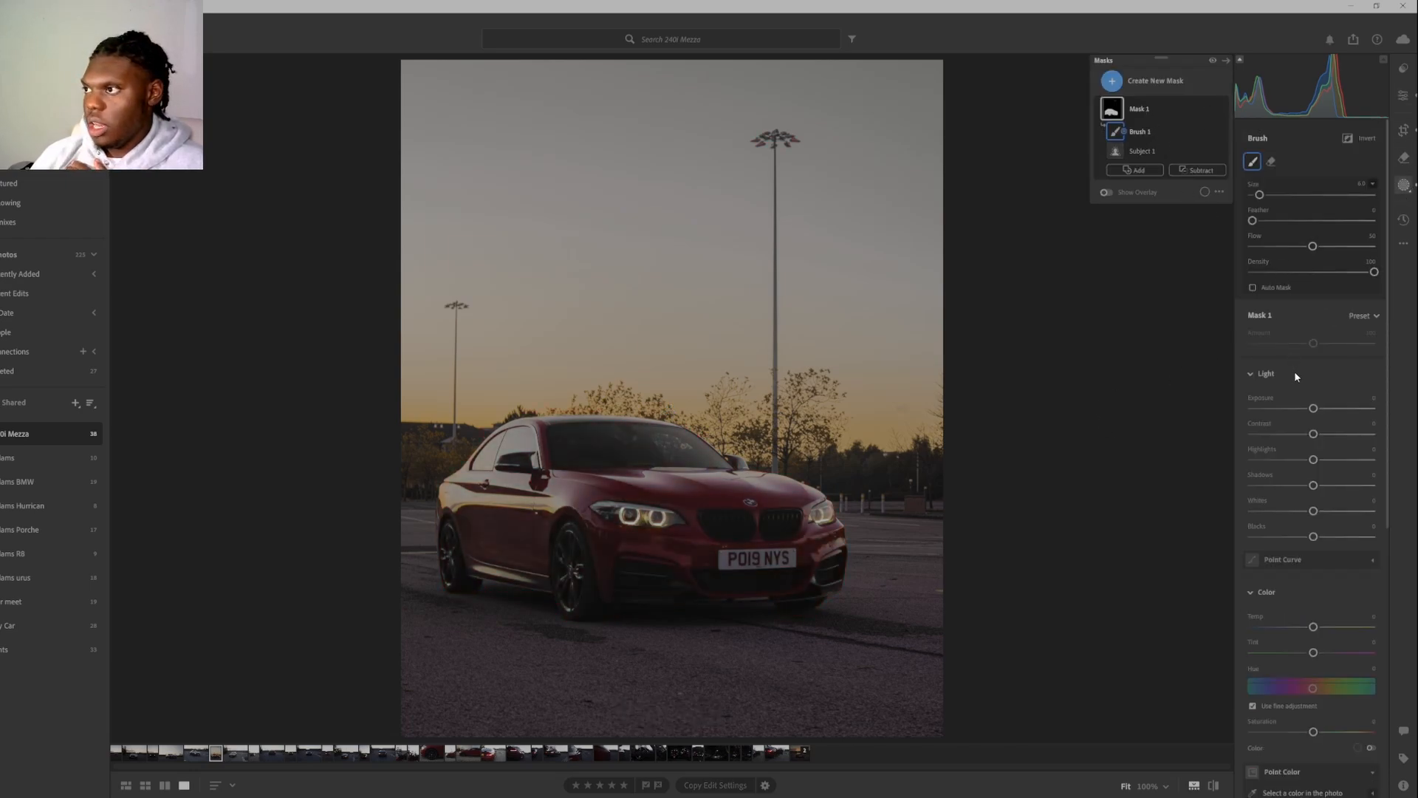
pyautogui.moveTo(1120, 101)
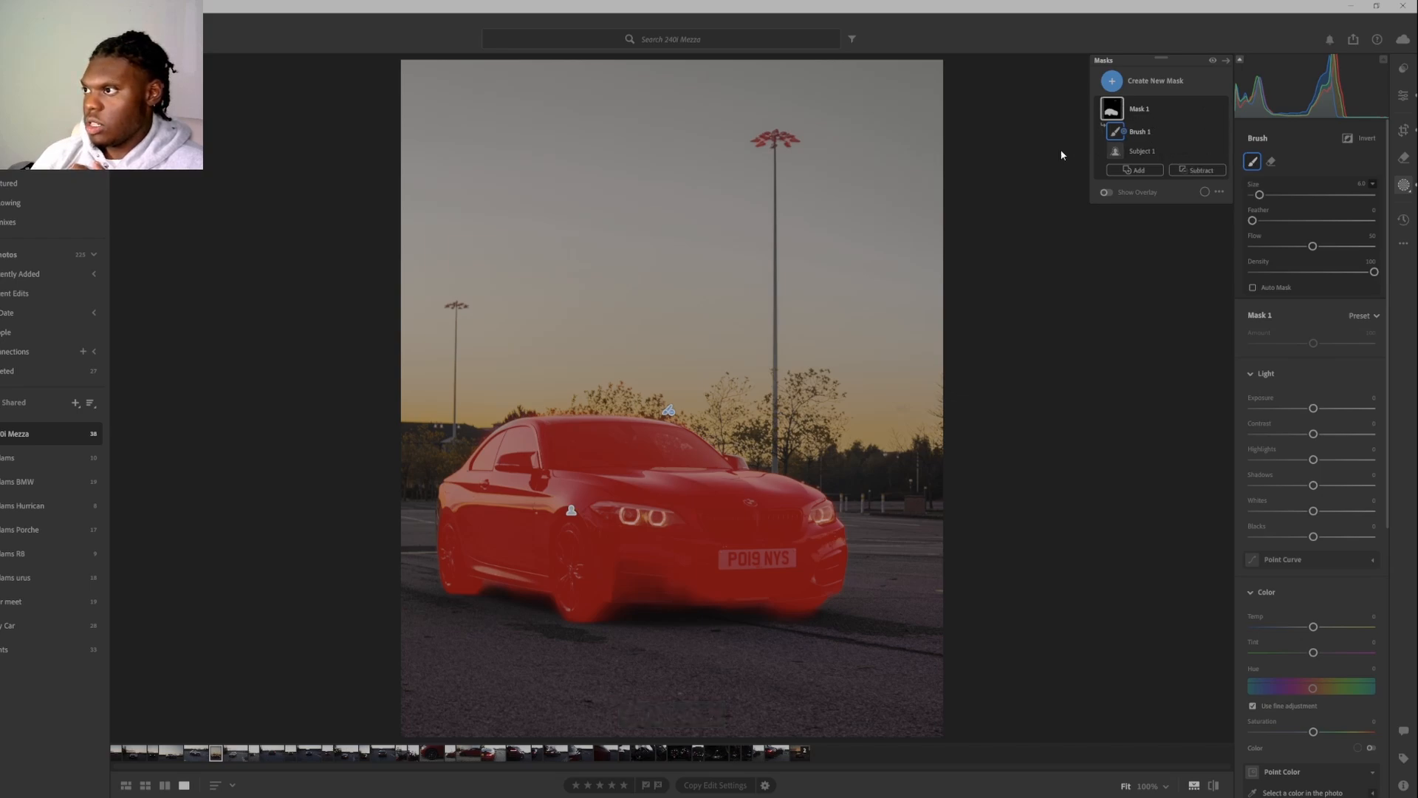
pyautogui.moveTo(819, 139)
pyautogui.mouseDown()
pyautogui.moveTo(781, 142)
pyautogui.moveTo(782, 130)
pyautogui.moveTo(762, 144)
pyautogui.mouseUp()
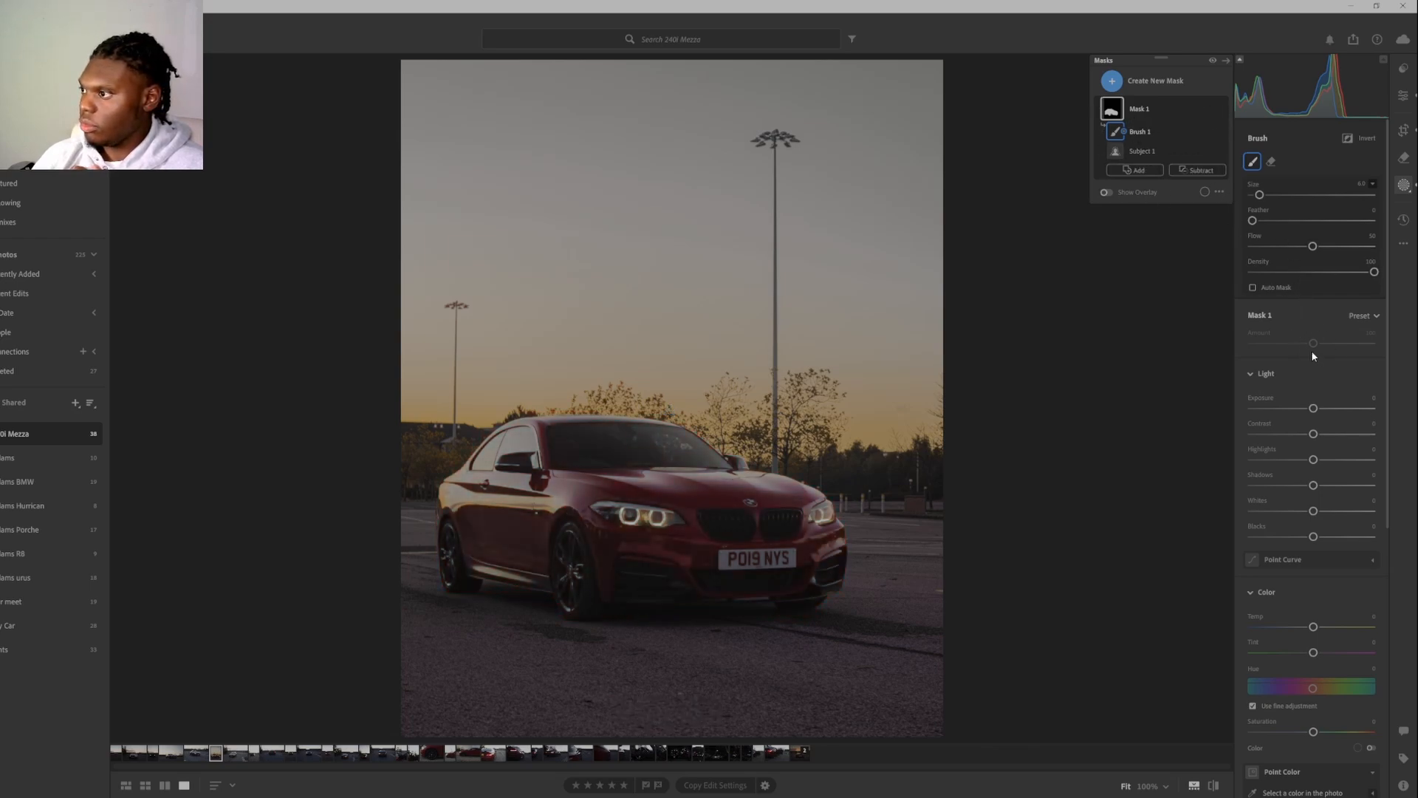
# Adjust the car mask's light to about +0.4 Exposure, +18 Contrast, +31 Highlights, +18 Shadows, -15 Whites and -7 Blacks.
pyautogui.click(1141, 105)
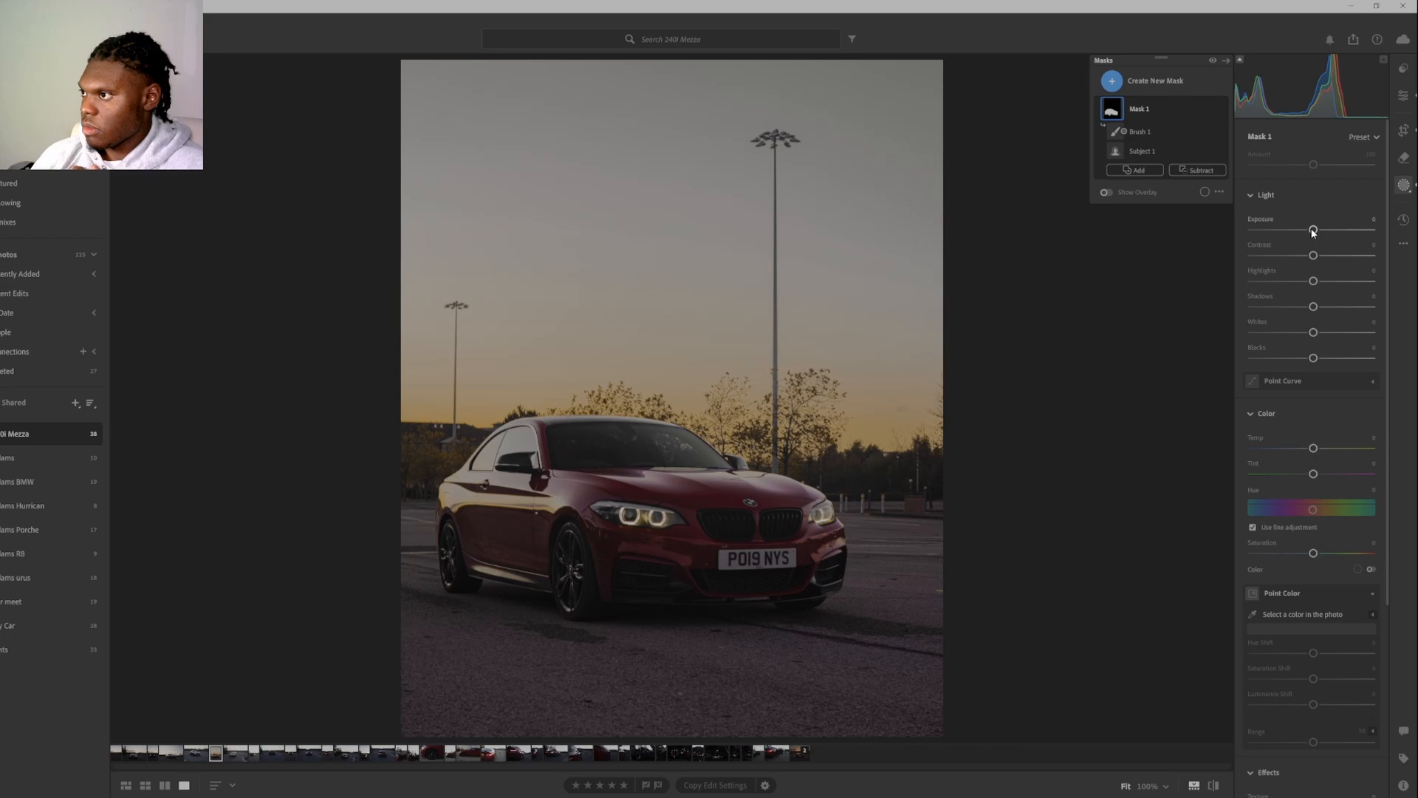
pyautogui.moveTo(1314, 229); pyautogui.dragTo(1337, 262)
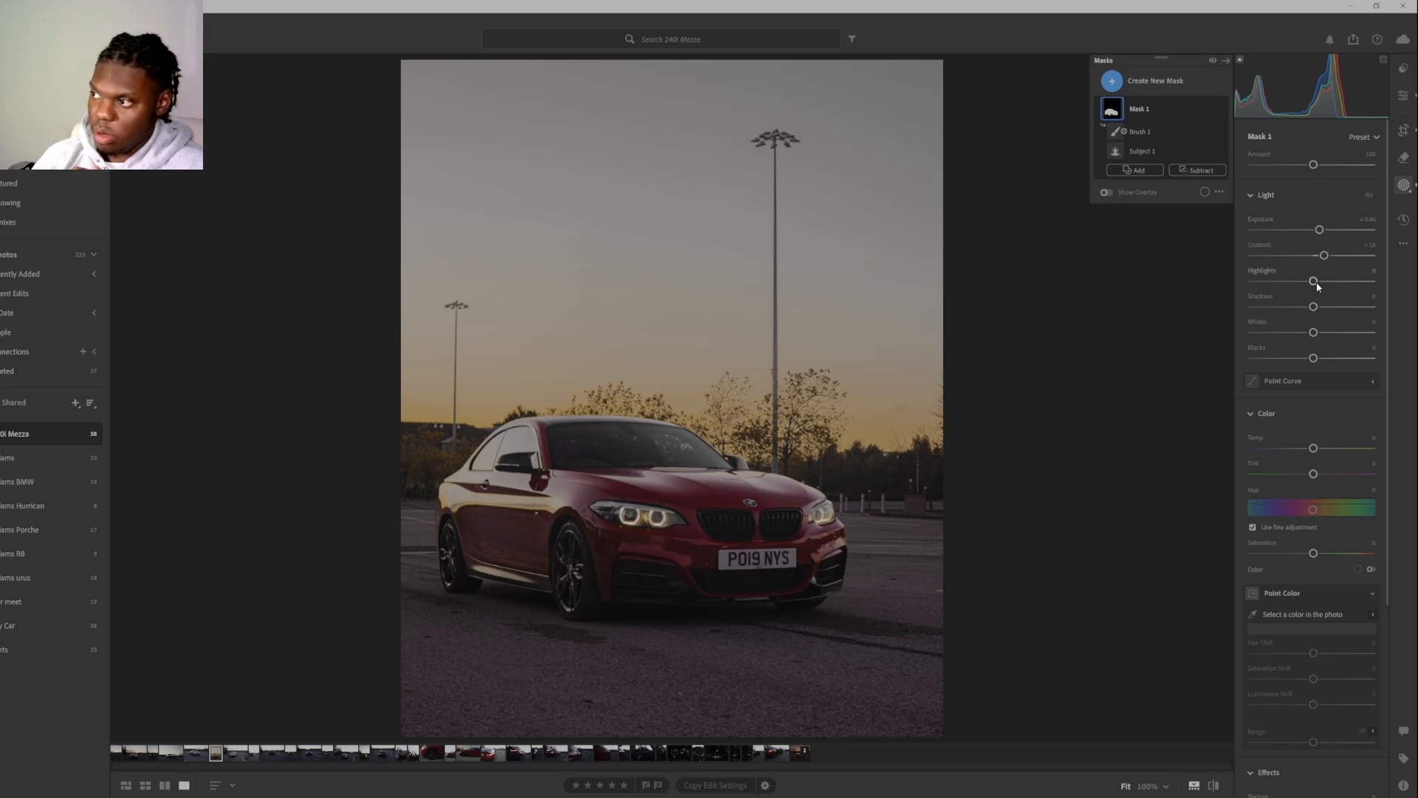
pyautogui.moveTo(1313, 282); pyautogui.dragTo(1371, 297)
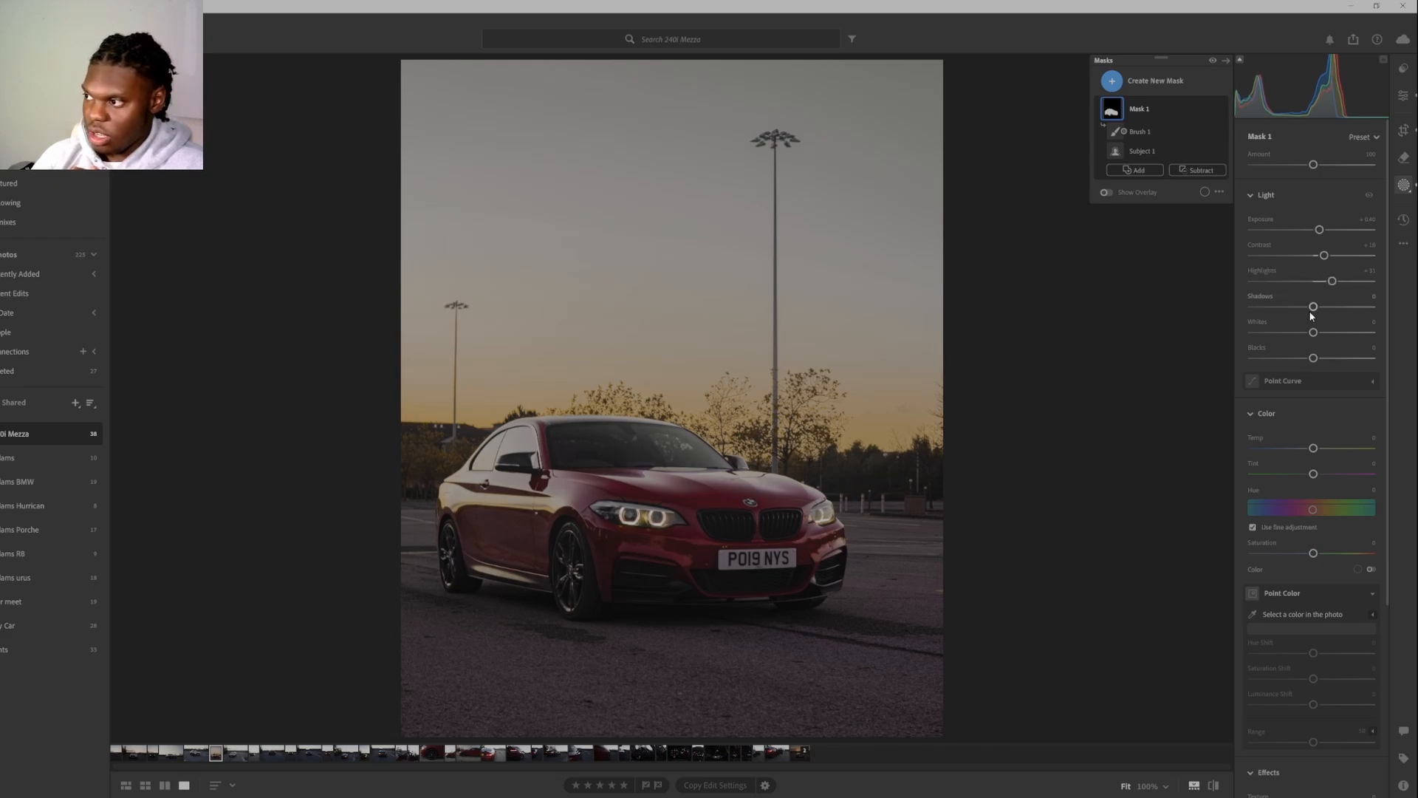
pyautogui.moveTo(1313, 306); pyautogui.dragTo(1304, 344)
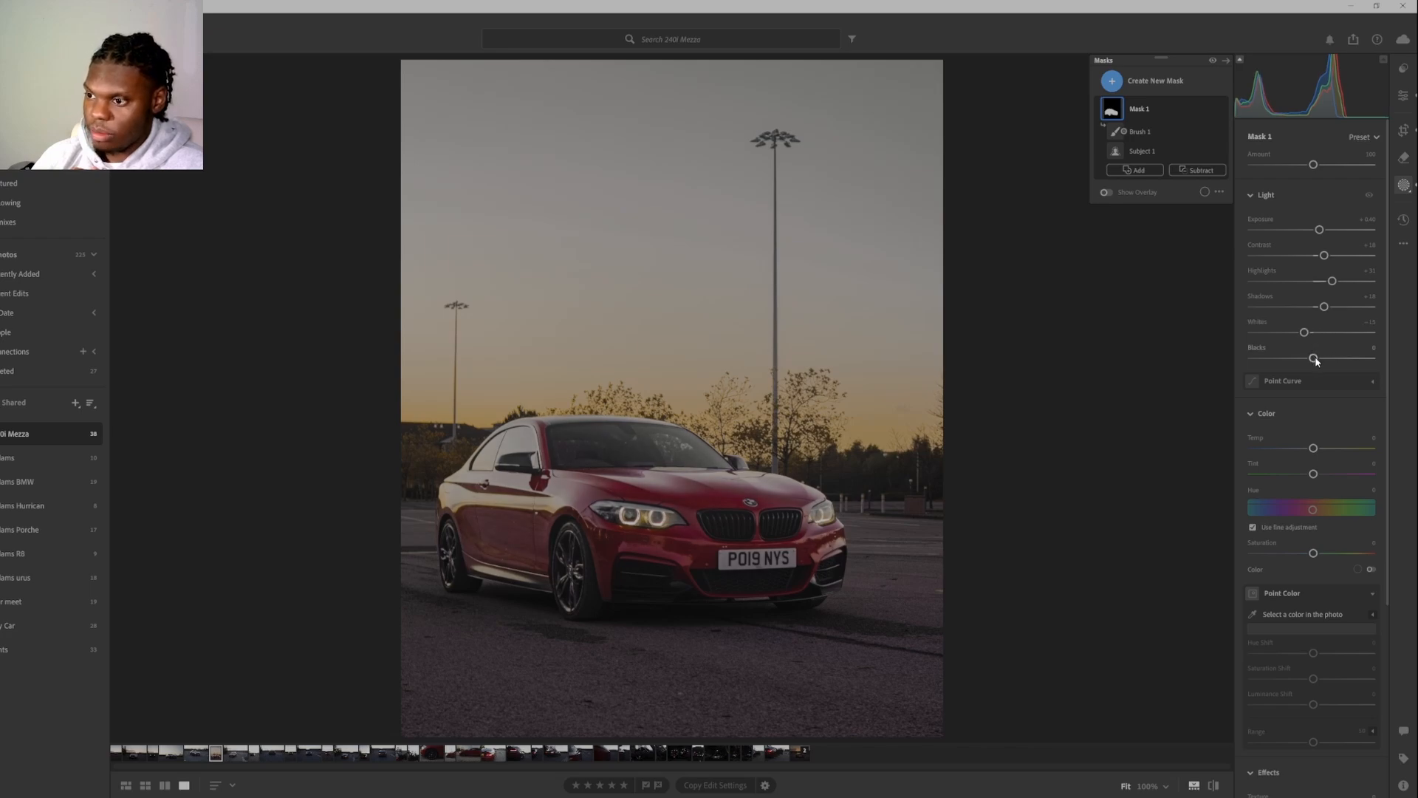
pyautogui.moveTo(1316, 360); pyautogui.dragTo(1311, 363)
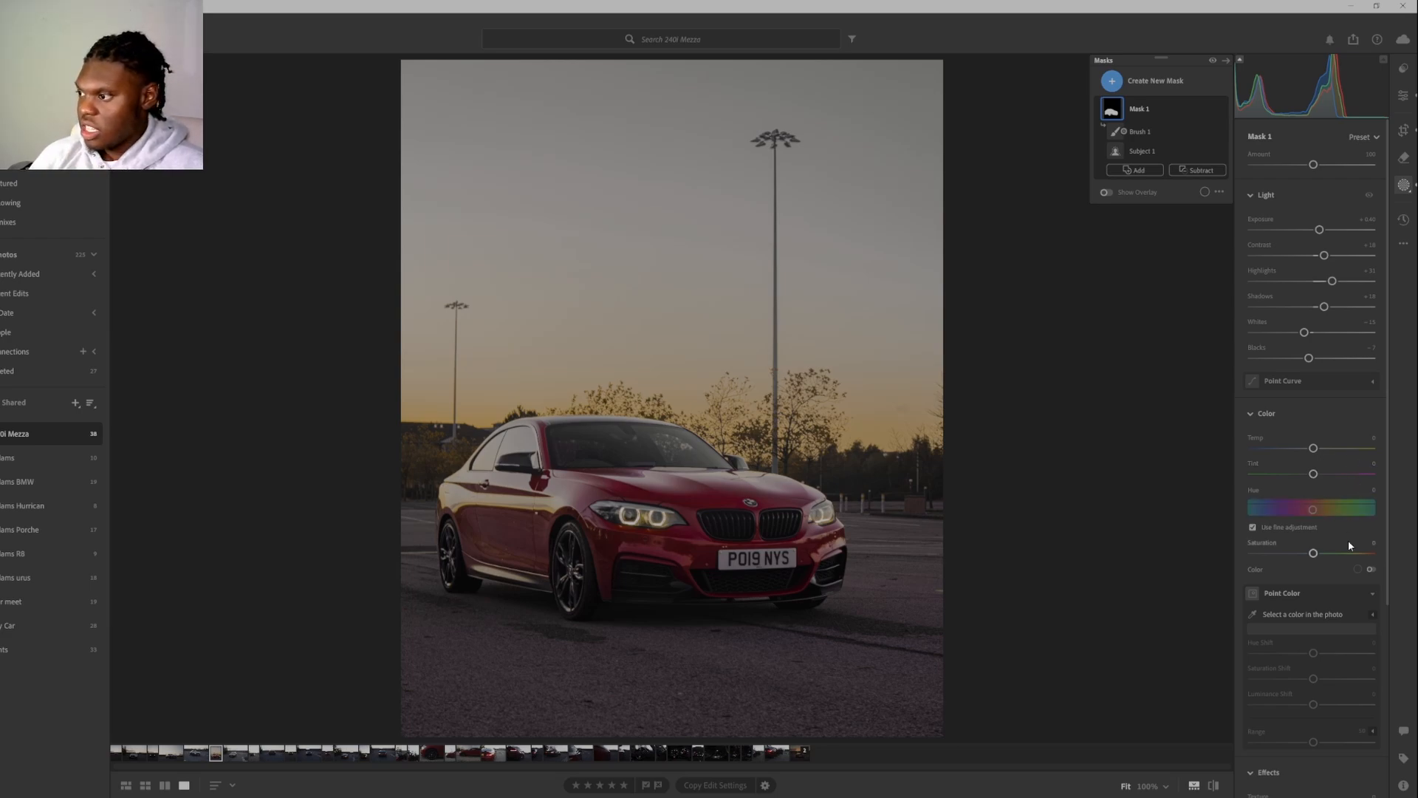
# Set the car mask's effects to about +9 Texture, +4 Clarity and +7 Dehaze.
pyautogui.scroll(-1, 1312, 577)
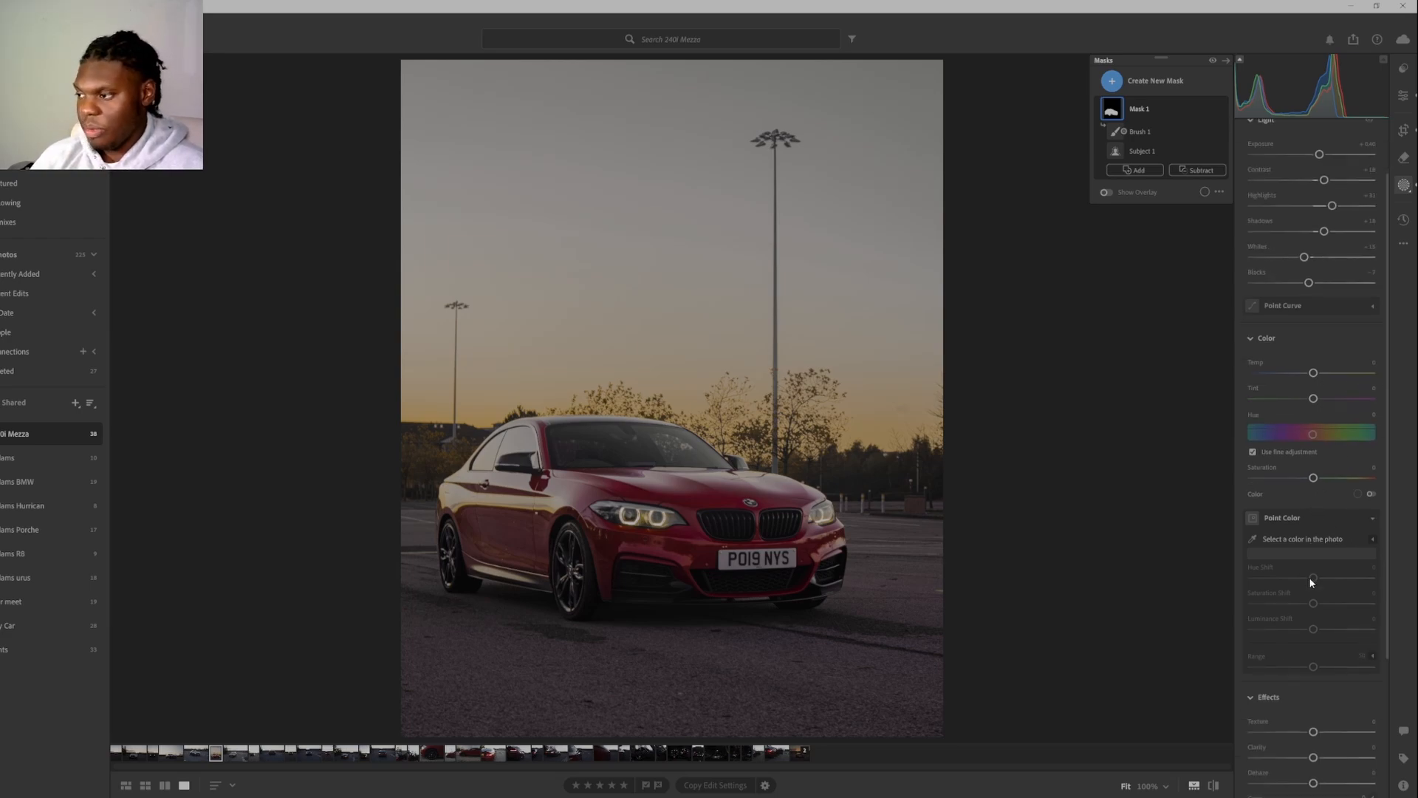
pyautogui.scroll(-2, 1314, 540)
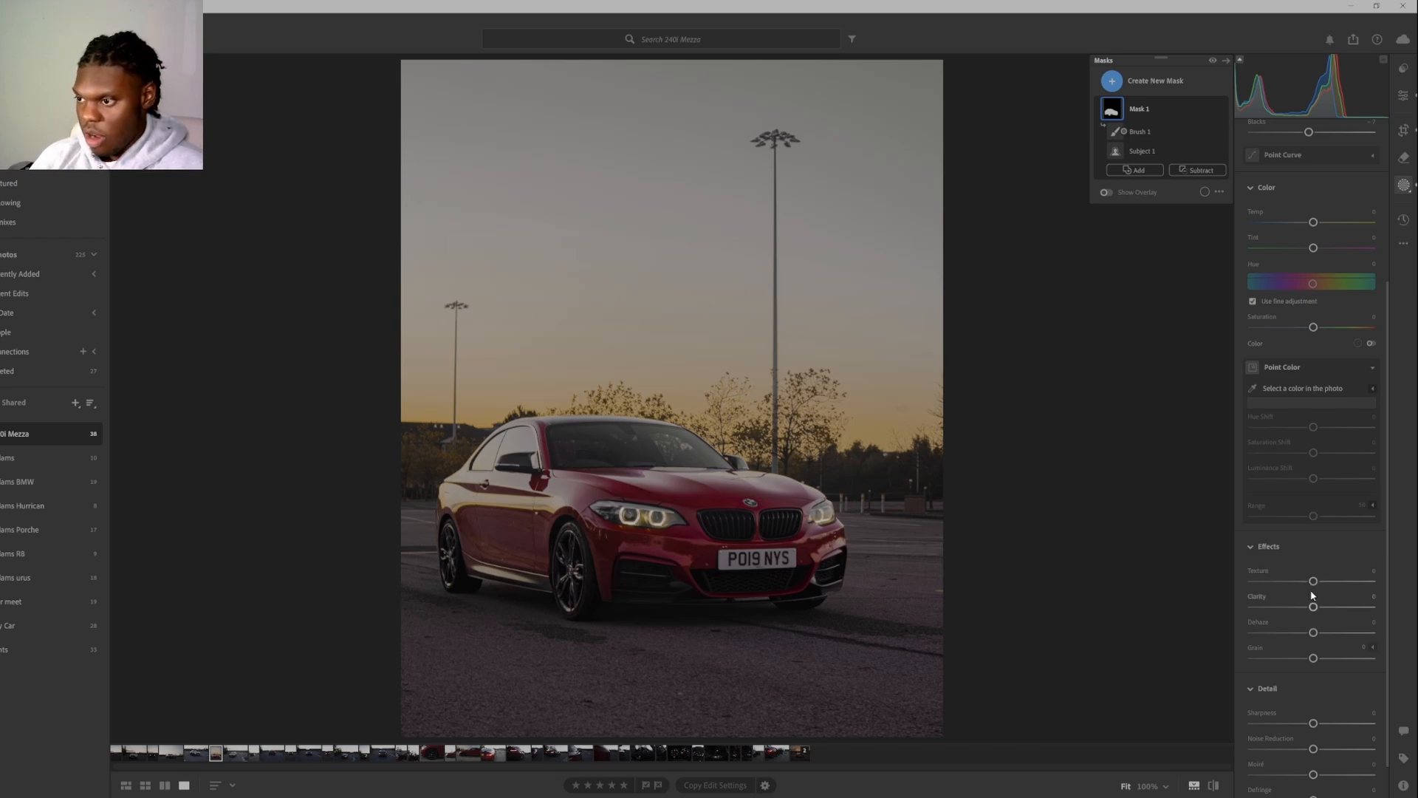
pyautogui.moveTo(1314, 581)
pyautogui.mouseDown()
pyautogui.moveTo(1330, 589)
pyautogui.moveTo(1315, 589)
pyautogui.moveTo(1321, 608)
pyautogui.mouseUp()
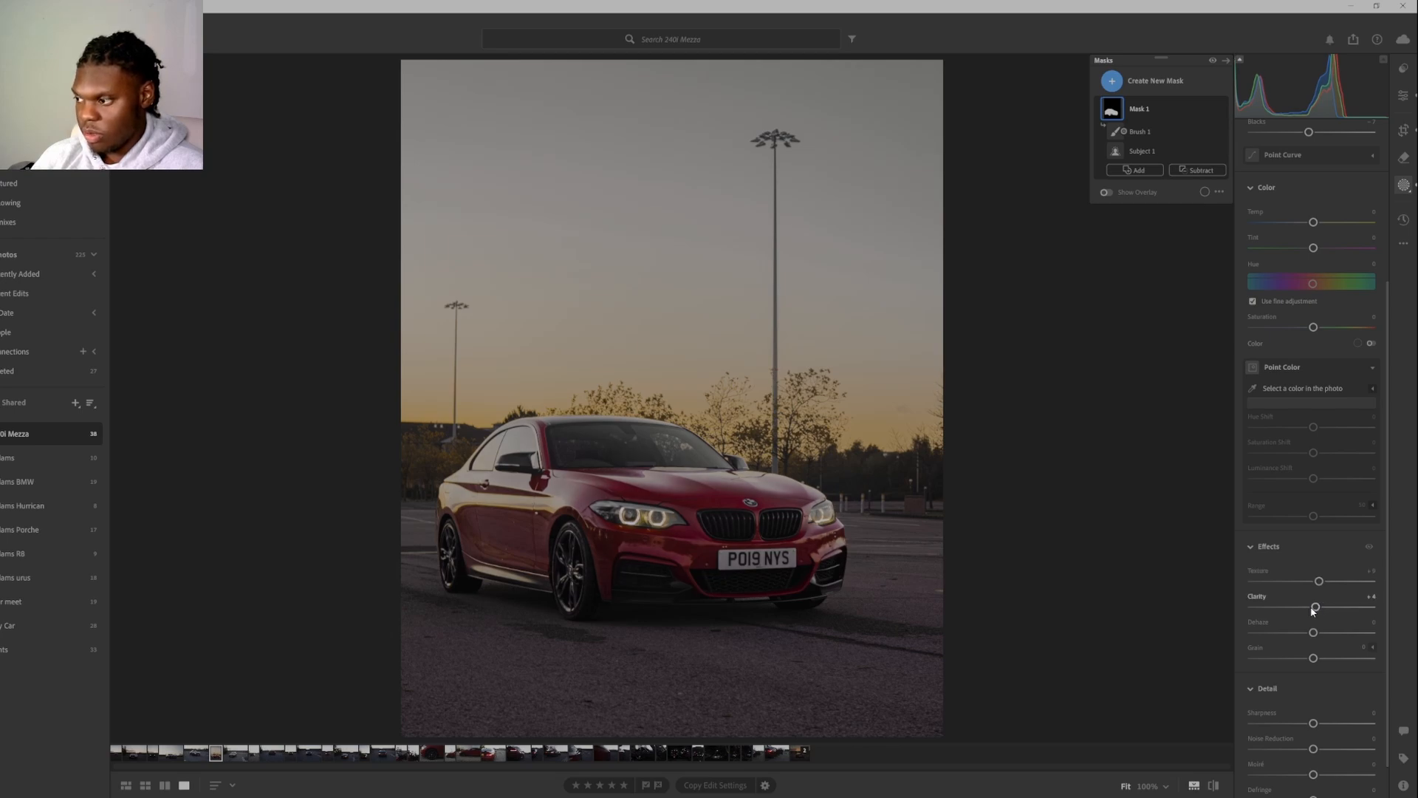
pyautogui.moveTo(1314, 632); pyautogui.dragTo(1317, 638)
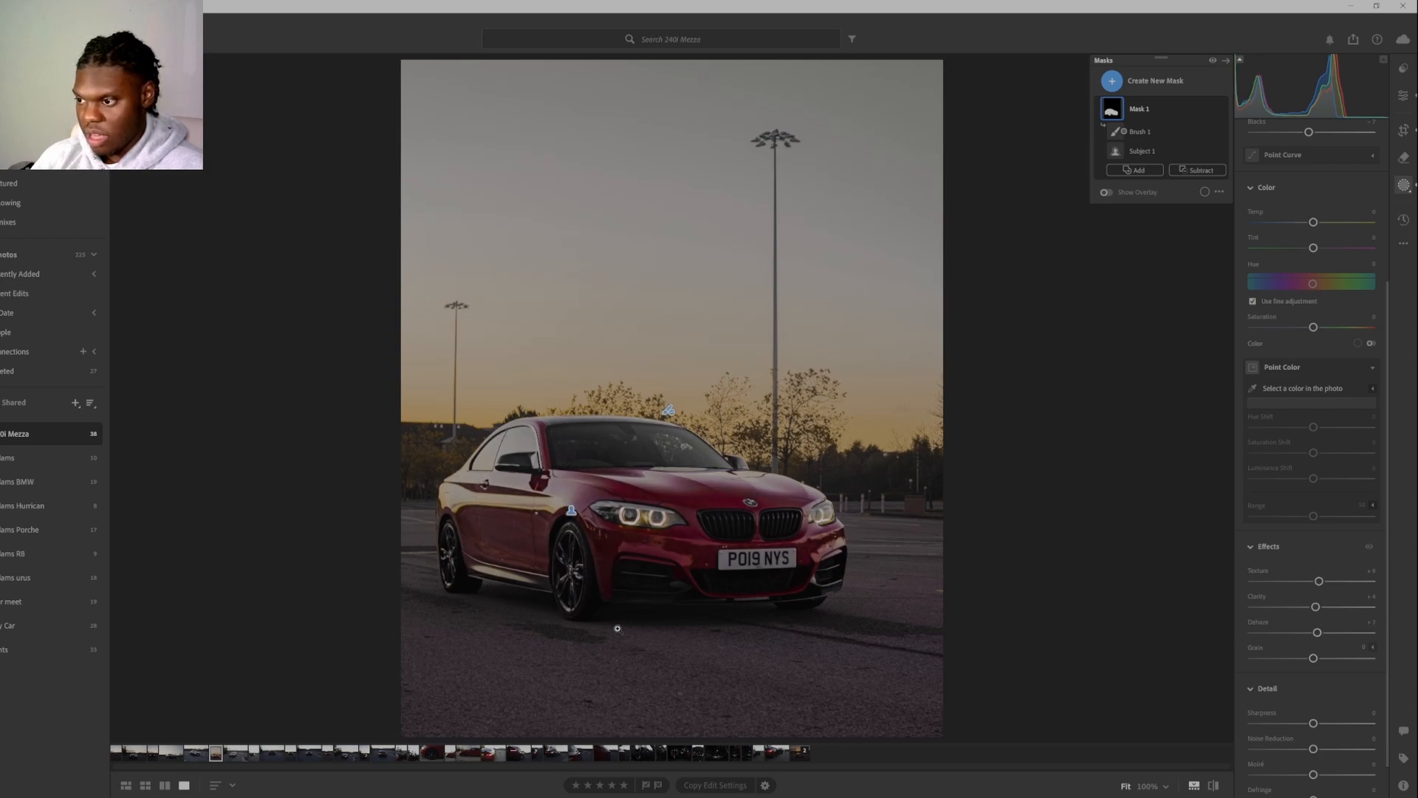
pyautogui.scroll(-1, 1329, 694)
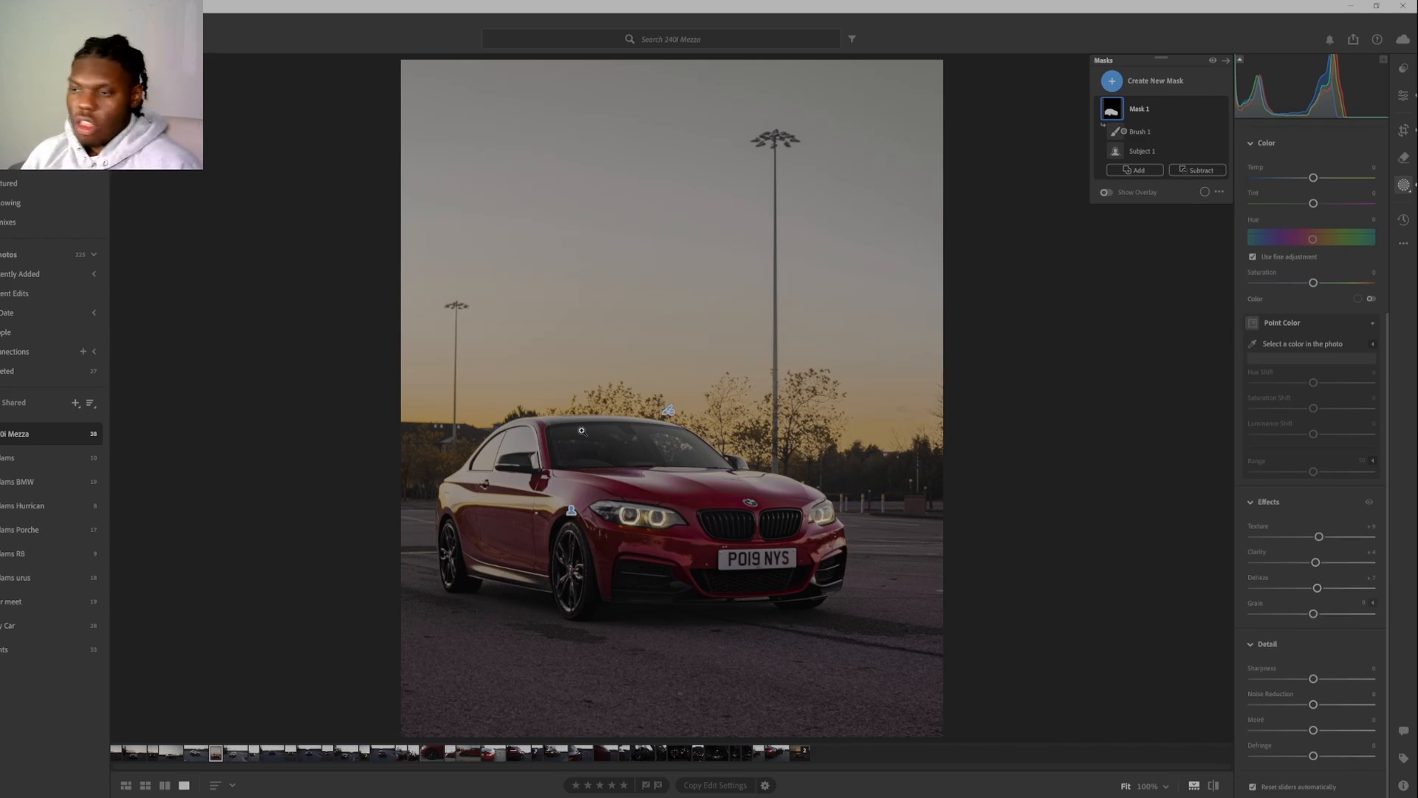
# Create a sky mask and add the tree around the base of the tall lamp post to it with a brush.
pyautogui.click(1134, 82)
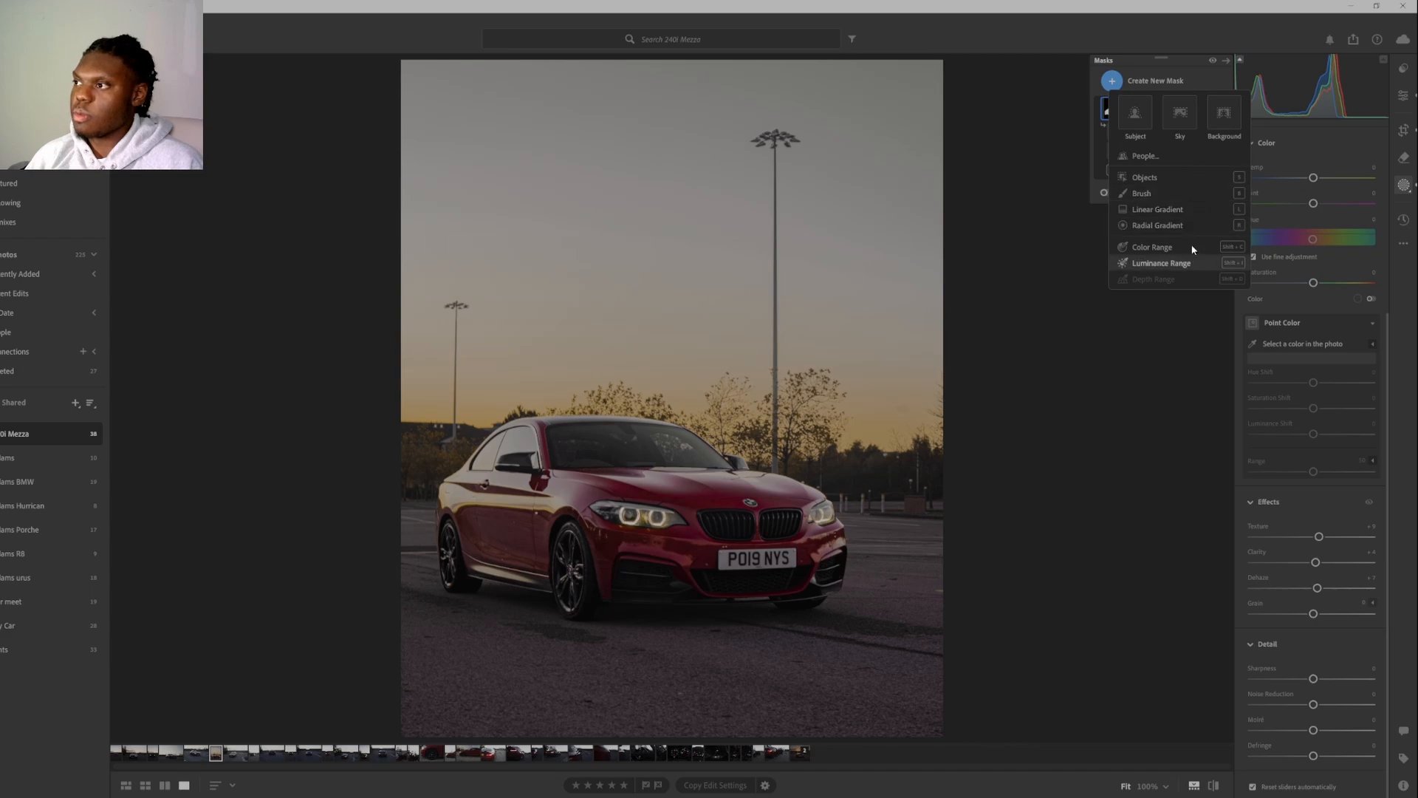
pyautogui.click(1183, 119)
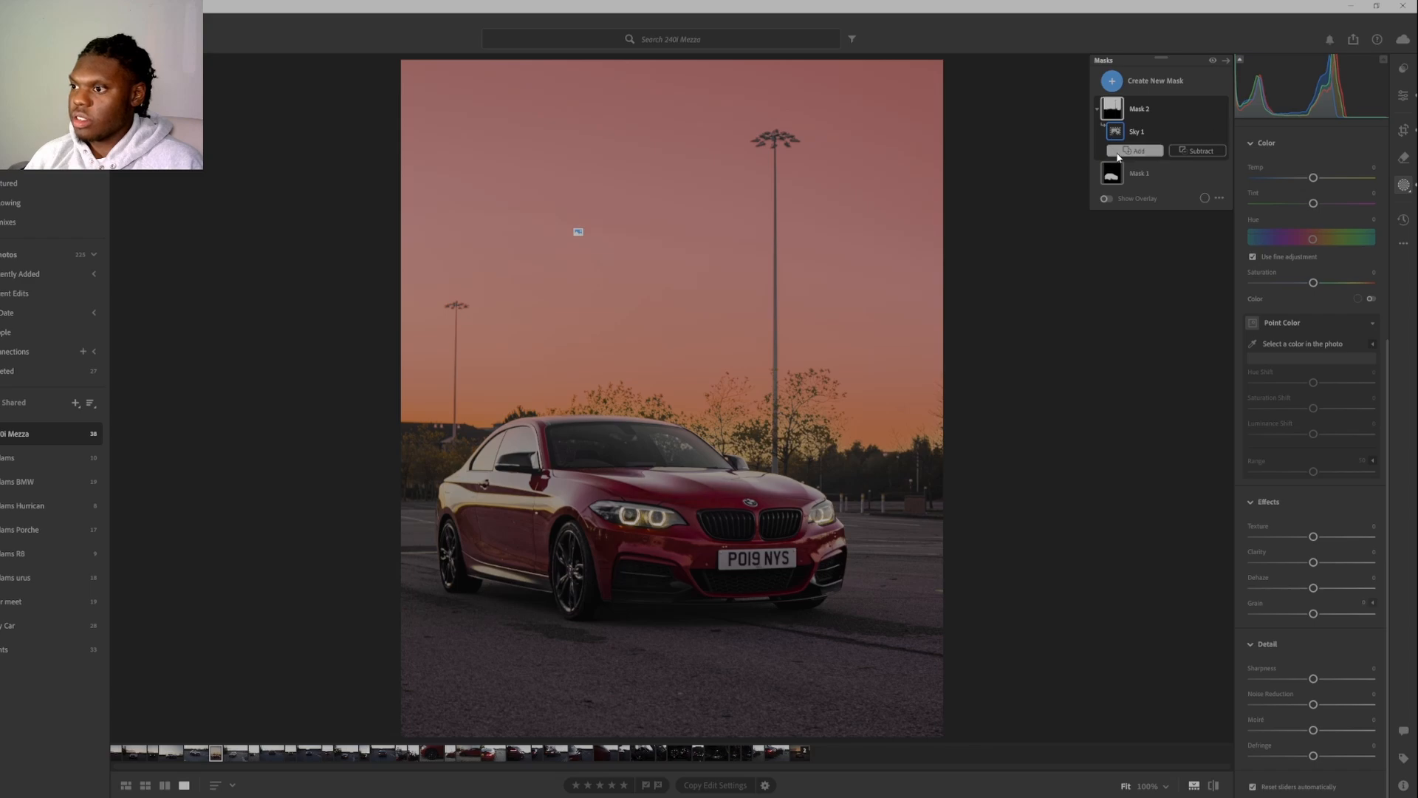
pyautogui.click(1126, 153)
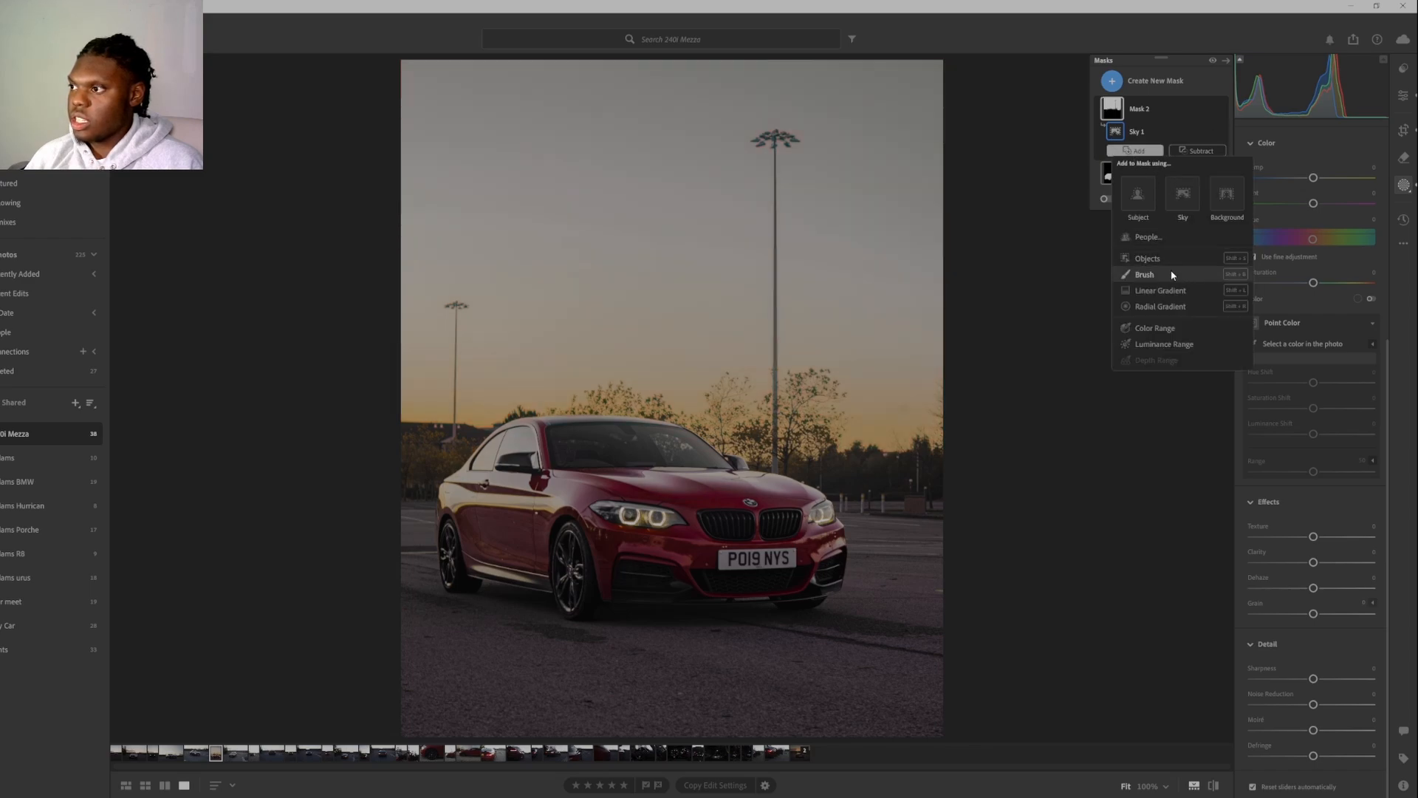
pyautogui.click(1073, 319)
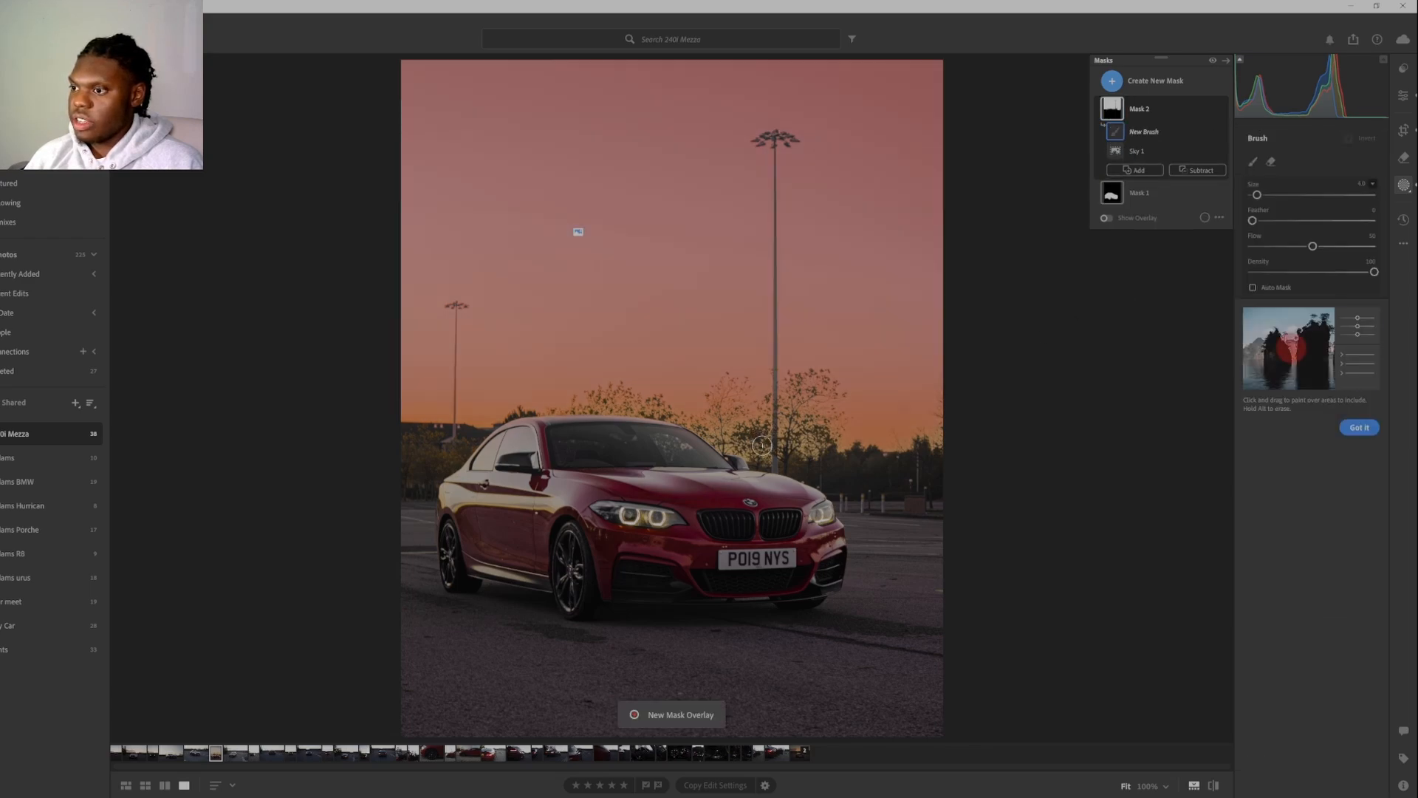
pyautogui.moveTo(775, 443)
pyautogui.mouseDown()
pyautogui.moveTo(807, 438)
pyautogui.moveTo(769, 447)
pyautogui.moveTo(705, 418)
pyautogui.moveTo(828, 439)
pyautogui.mouseUp()
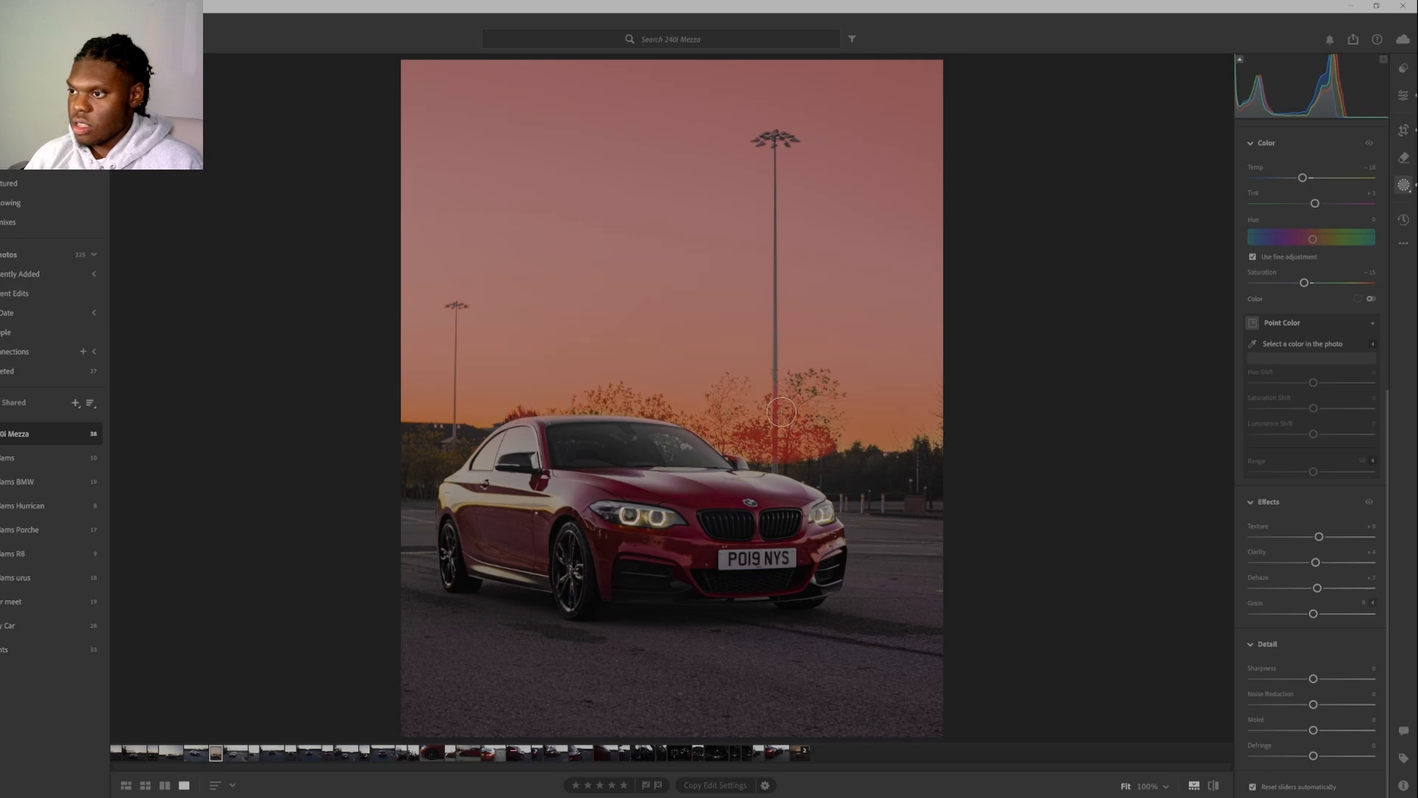
pyautogui.moveTo(789, 424); pyautogui.dragTo(791, 434)
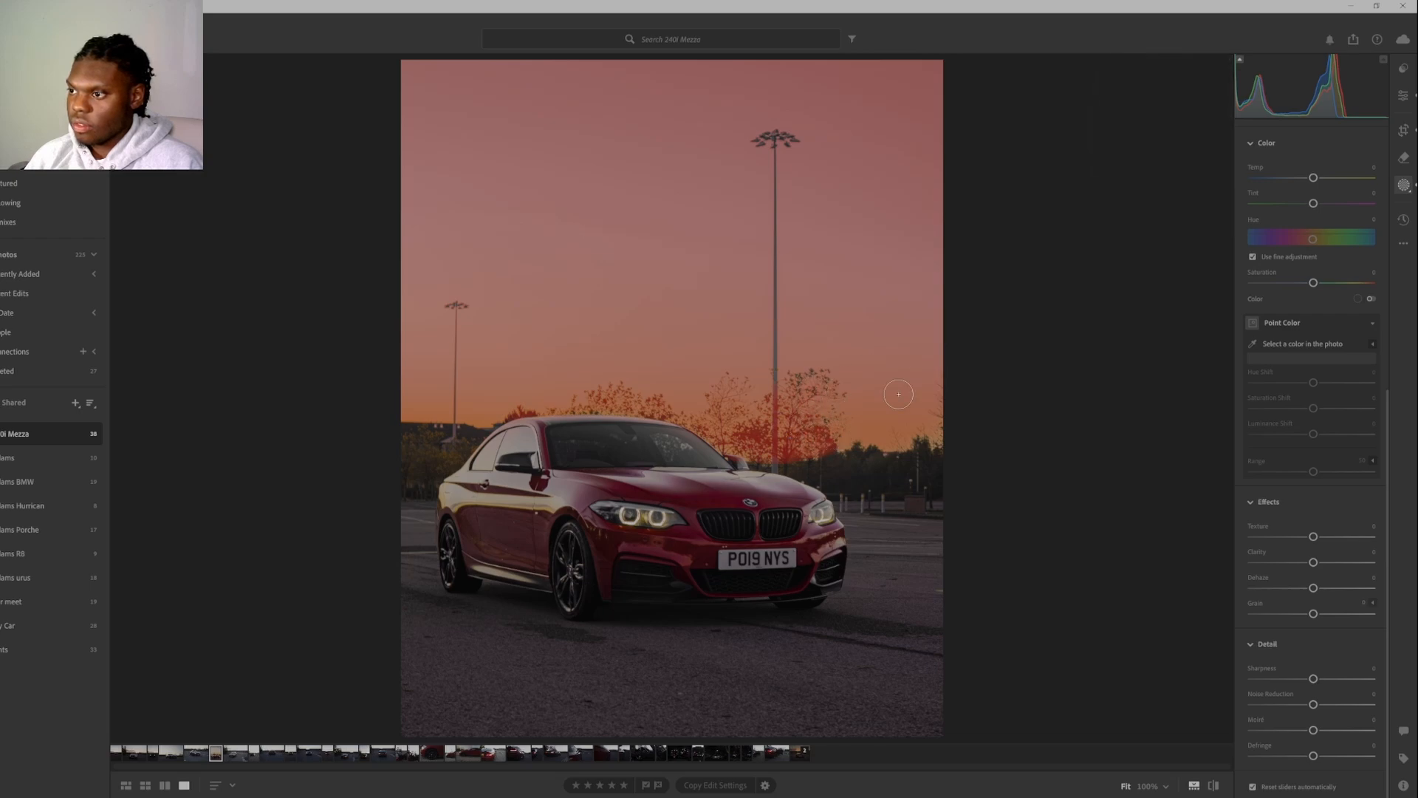
# Subtract the lower part of the tall lamp post from the sky mask with a new brush.
pyautogui.click(1191, 172)
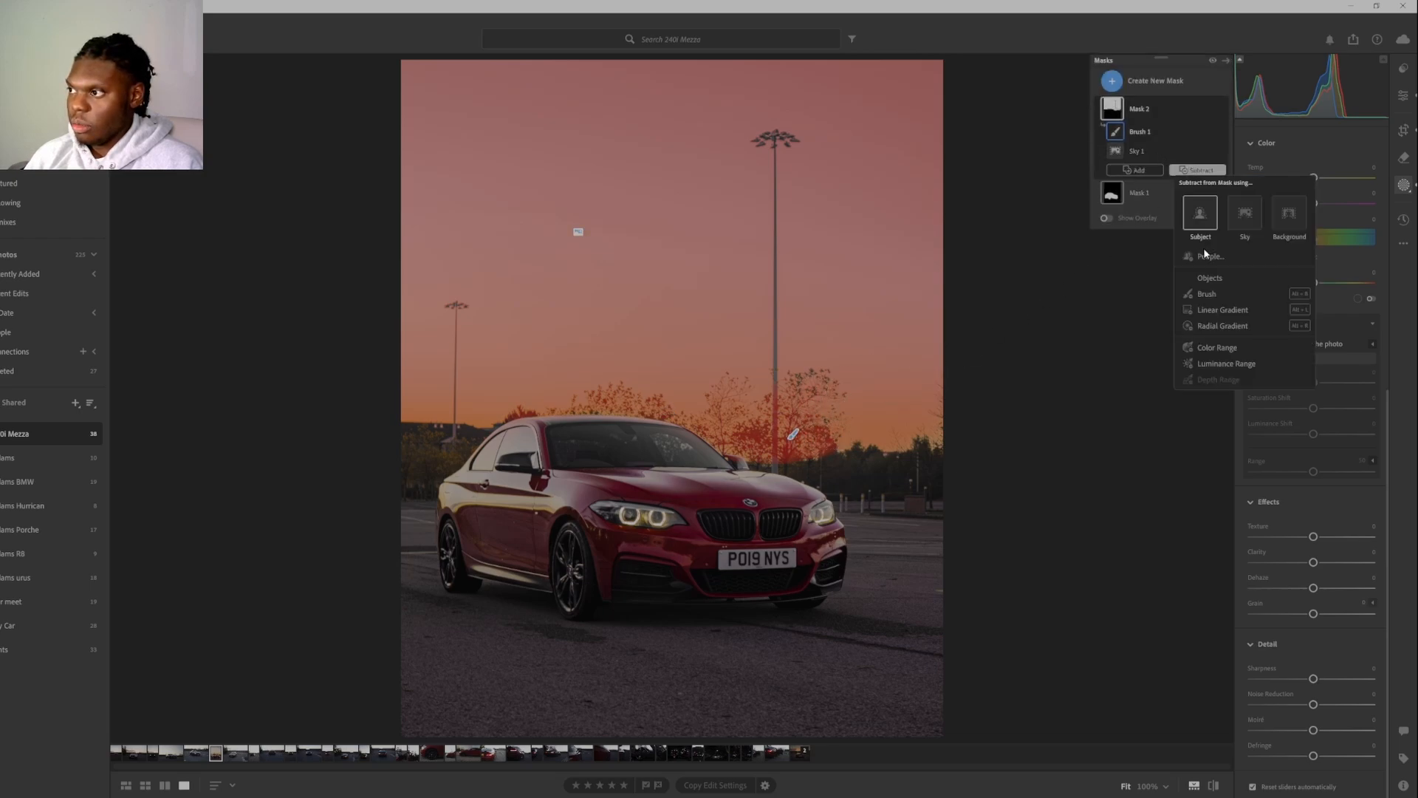
pyautogui.click(1211, 293)
pyautogui.scroll(-5, 774, 420)
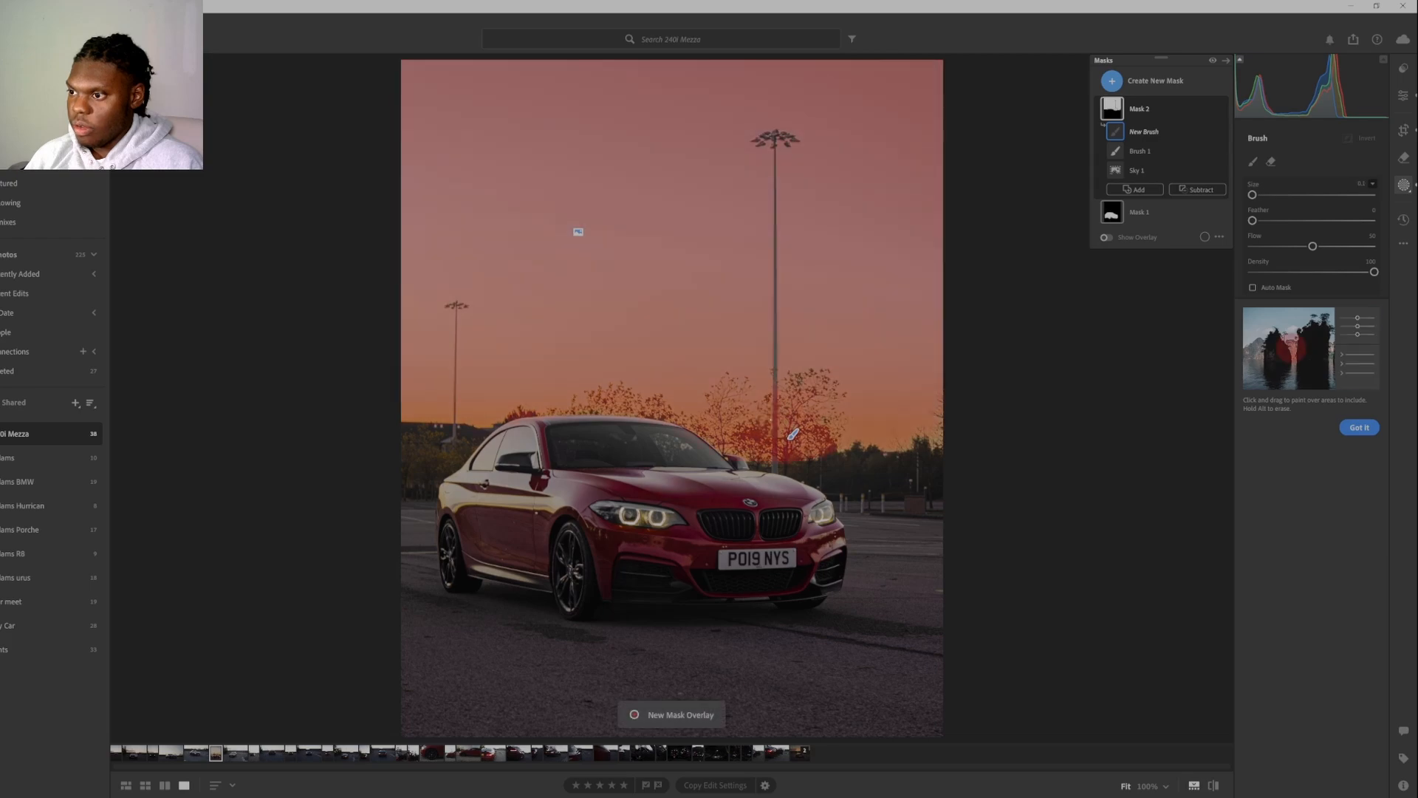
pyautogui.scroll(1, 776, 412)
pyautogui.click(778, 392)
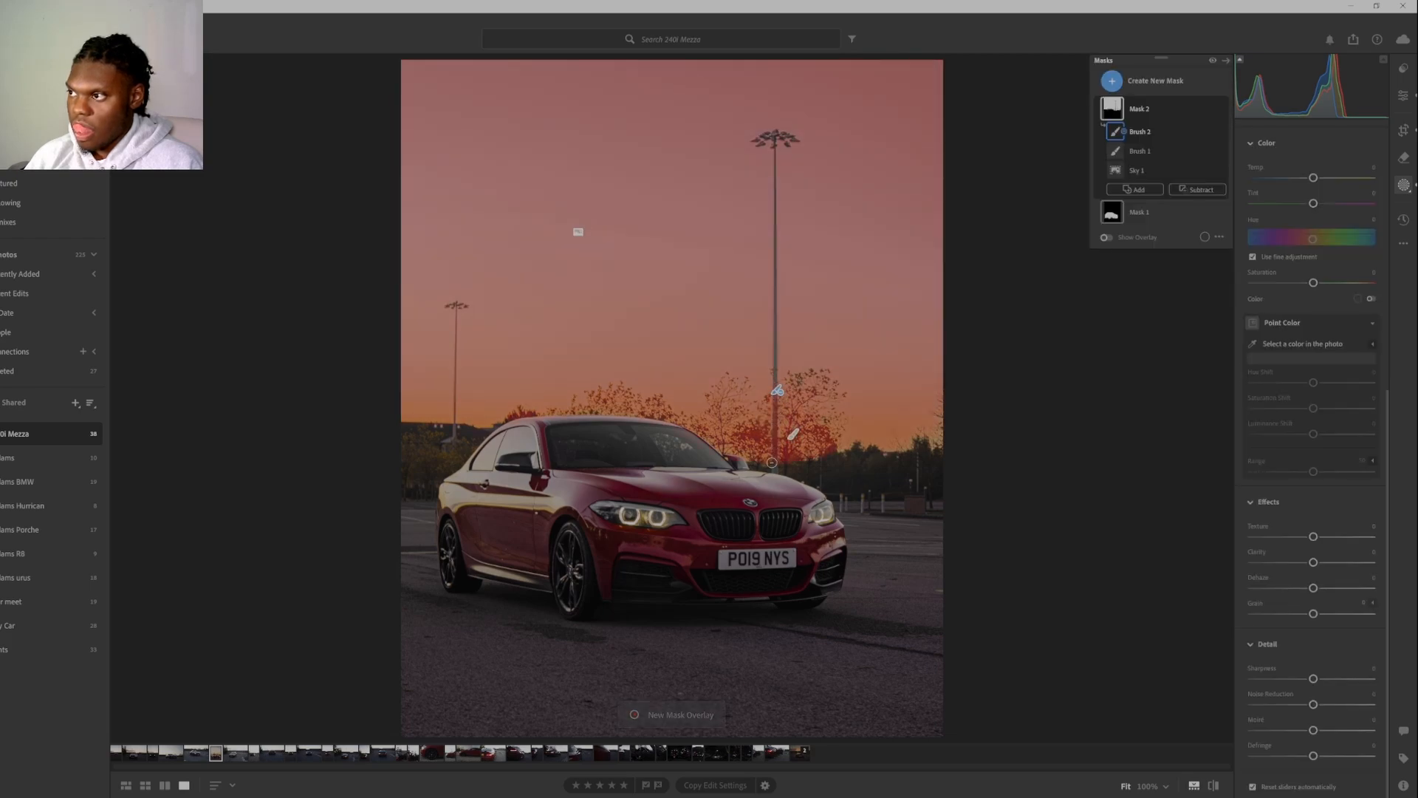
pyautogui.moveTo(771, 462); pyautogui.dragTo(772, 447)
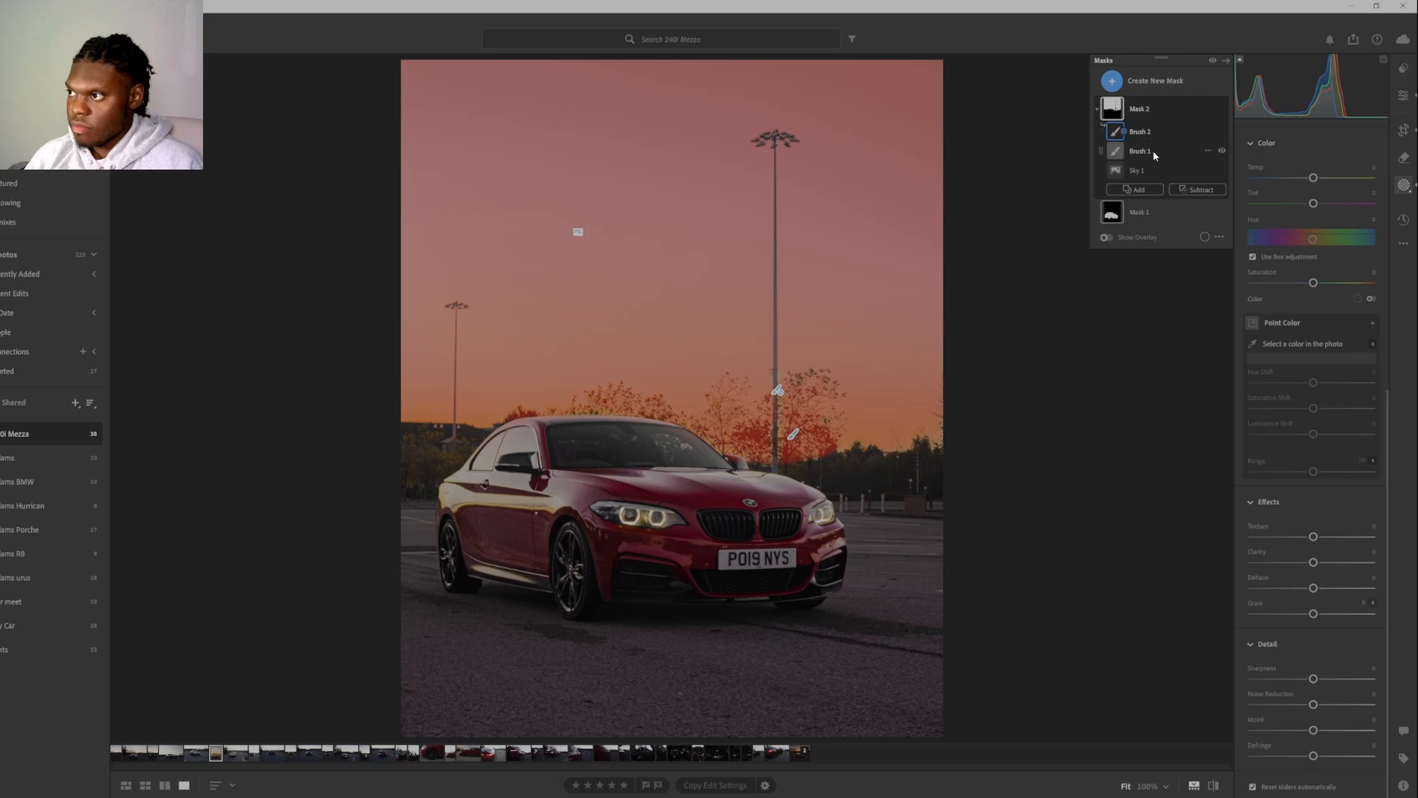
# Reselect the sky mask's adding brush and paint the tree back in on both sides of the tall lamp post.
pyautogui.press('o')
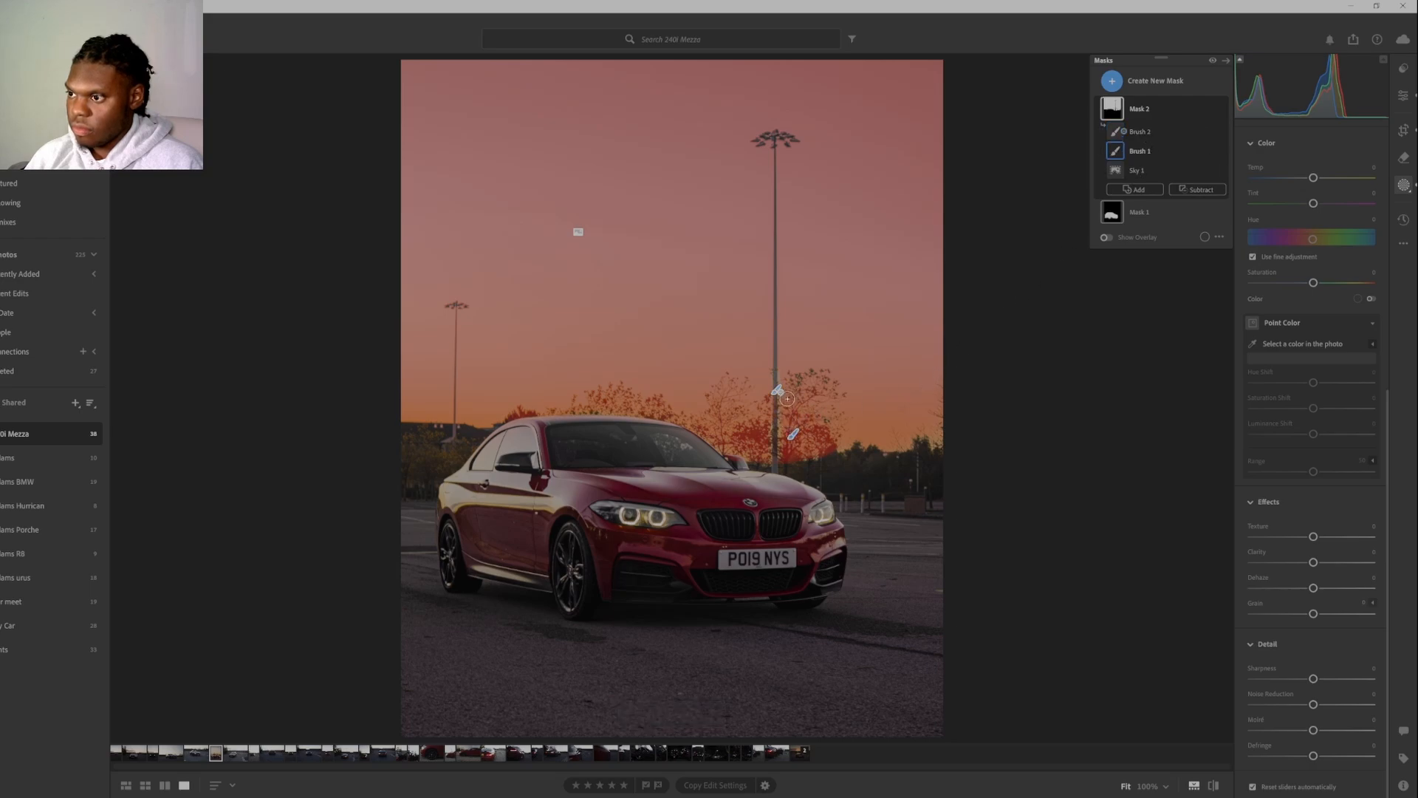
pyautogui.moveTo(787, 405); pyautogui.dragTo(789, 425)
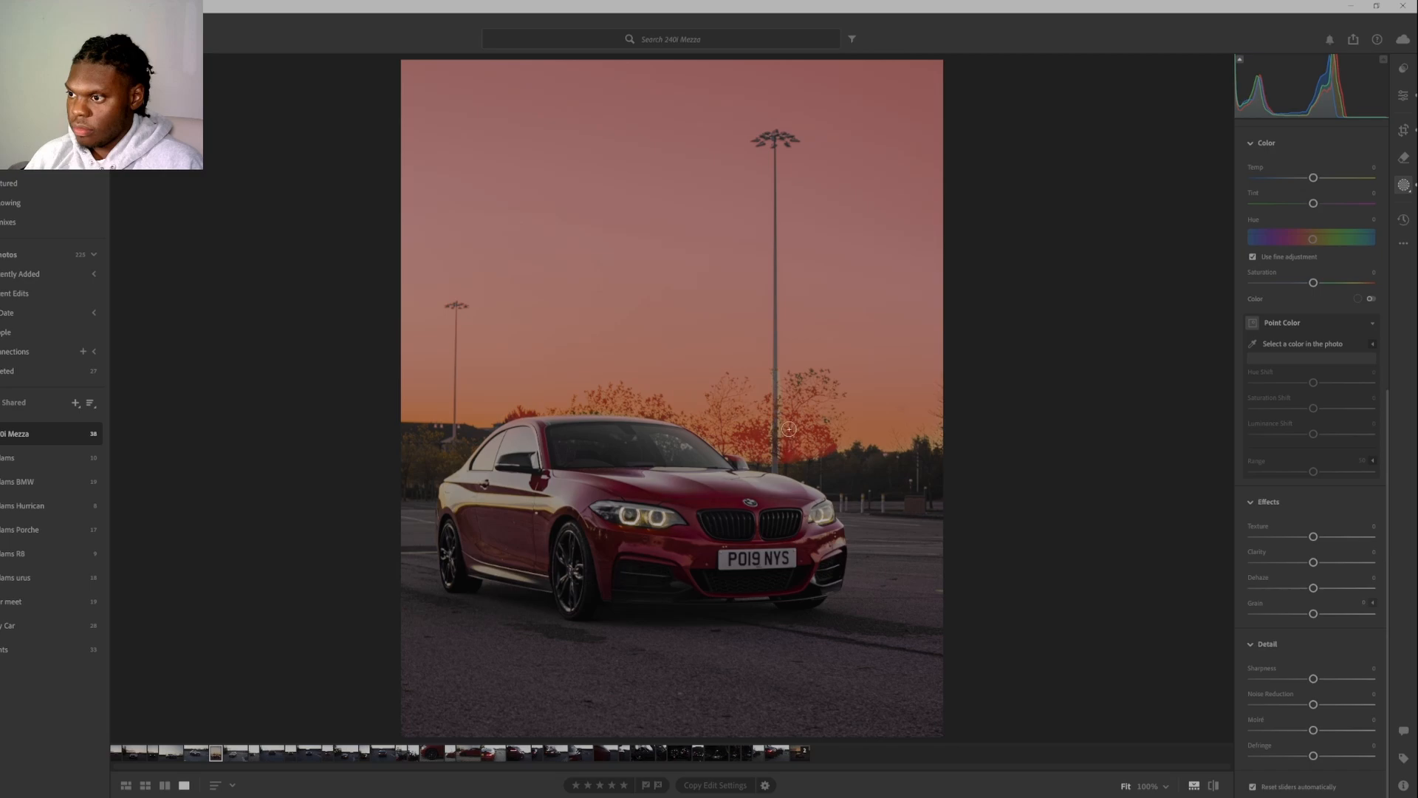
pyautogui.moveTo(787, 409)
pyautogui.mouseDown()
pyautogui.moveTo(760, 460)
pyautogui.moveTo(762, 438)
pyautogui.mouseUp()
pyautogui.moveTo(765, 380); pyautogui.dragTo(765, 376)
pyautogui.moveTo(789, 435); pyautogui.dragTo(787, 391)
pyautogui.moveTo(789, 441); pyautogui.dragTo(789, 450)
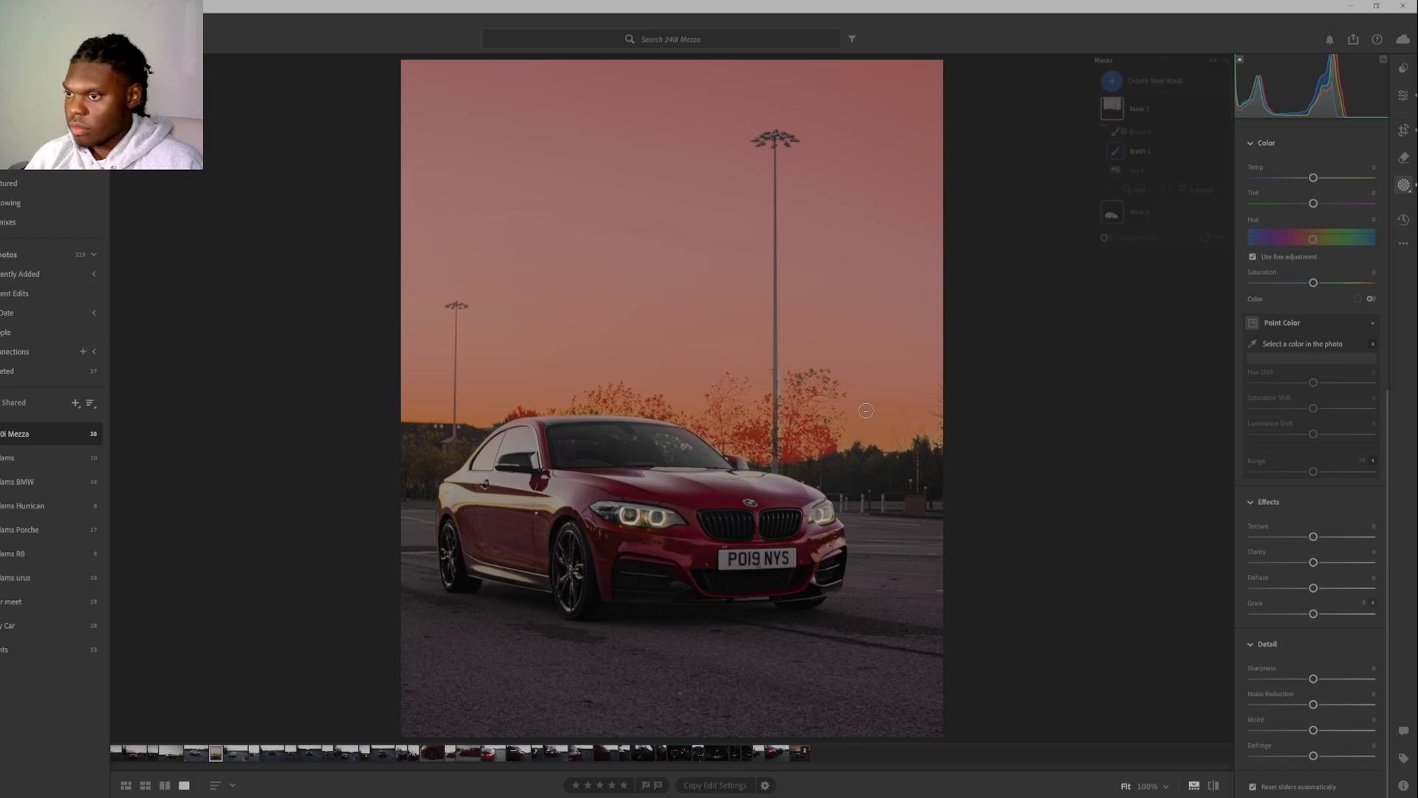
pyautogui.click(1155, 102)
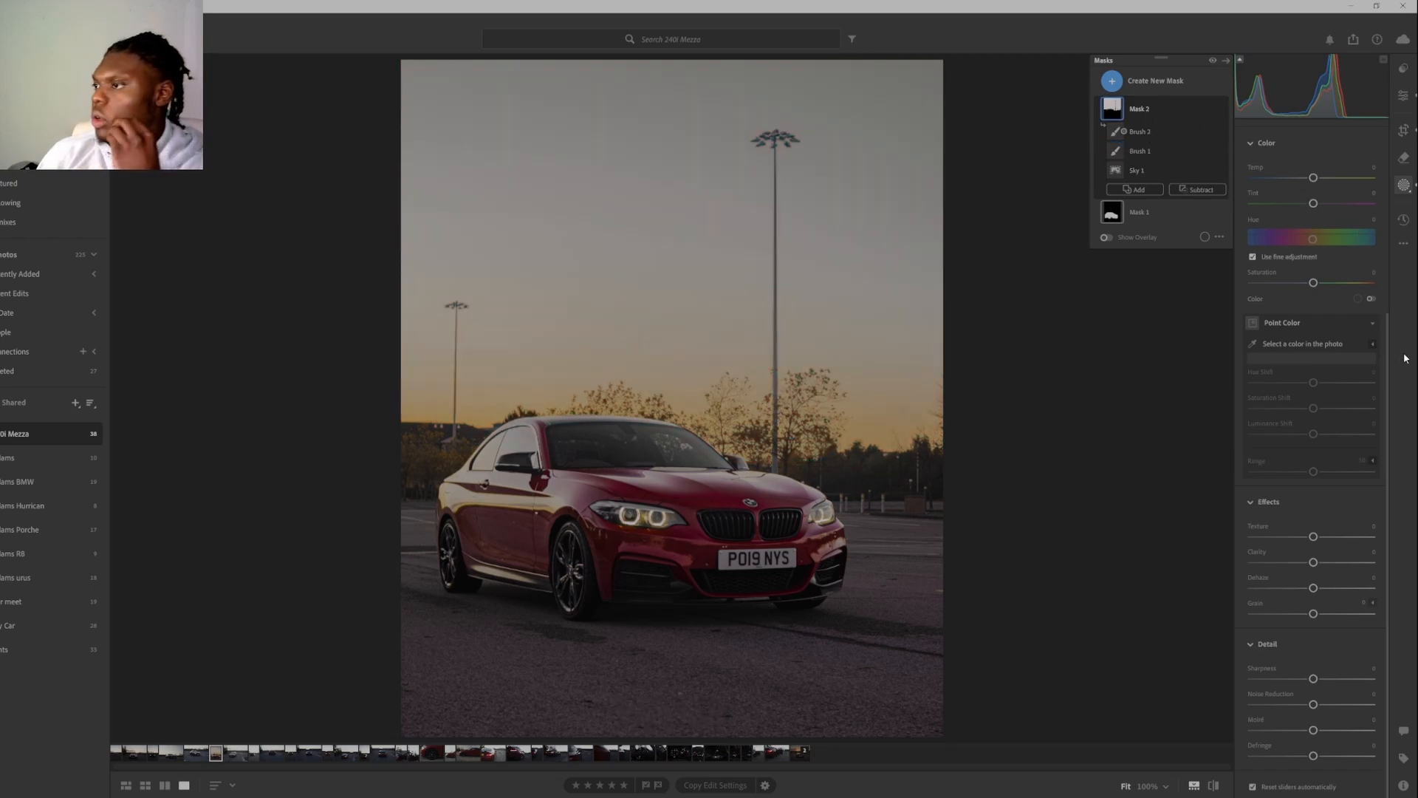
# Adjust the sky mask's light to about -0.48 Exposure, +31 Contrast, -18 Highlights, 0 Shadows, +31 Whites and -9 Blacks.
pyautogui.scroll(5, 1345, 387)
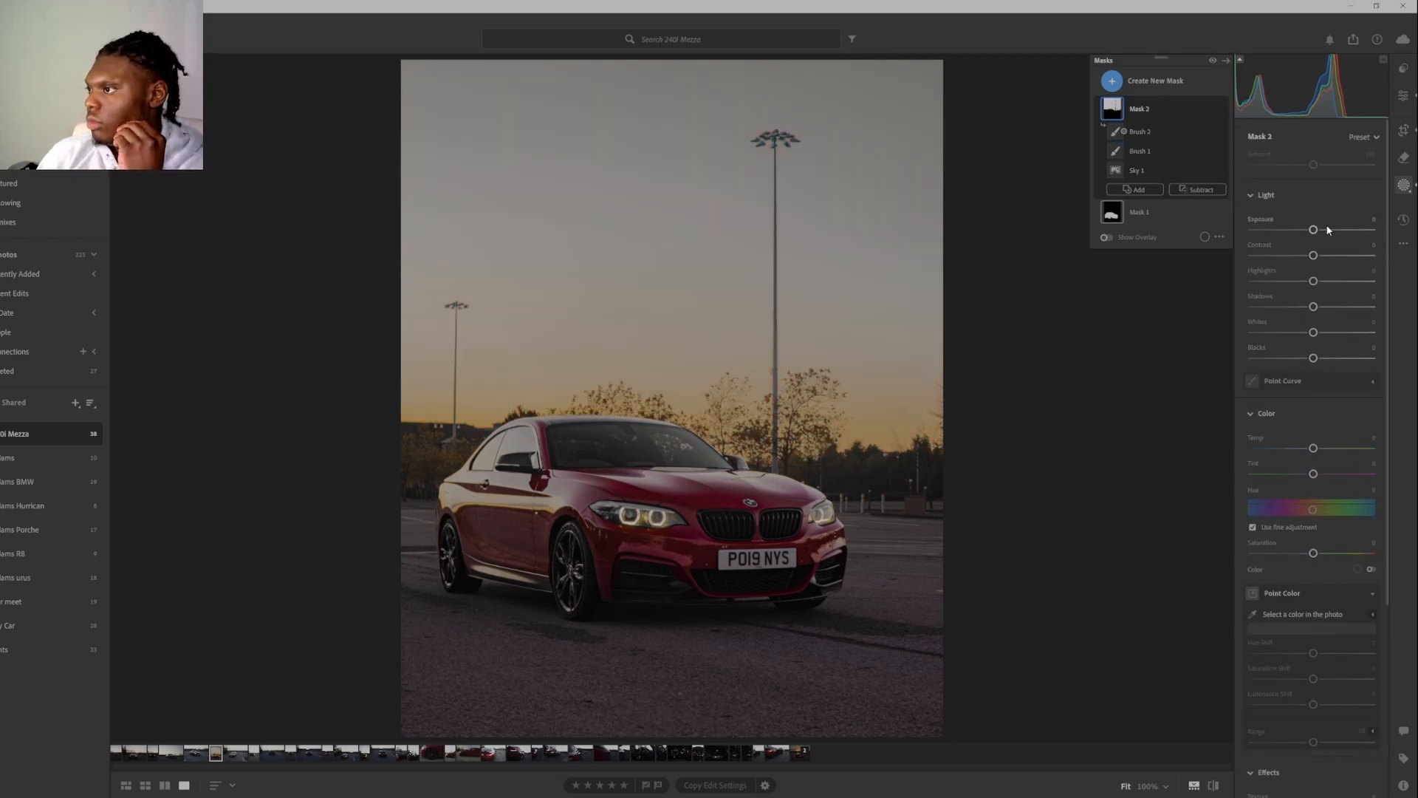
pyautogui.moveTo(1318, 231)
pyautogui.mouseDown()
pyautogui.moveTo(1330, 232)
pyautogui.moveTo(1313, 241)
pyautogui.mouseUp()
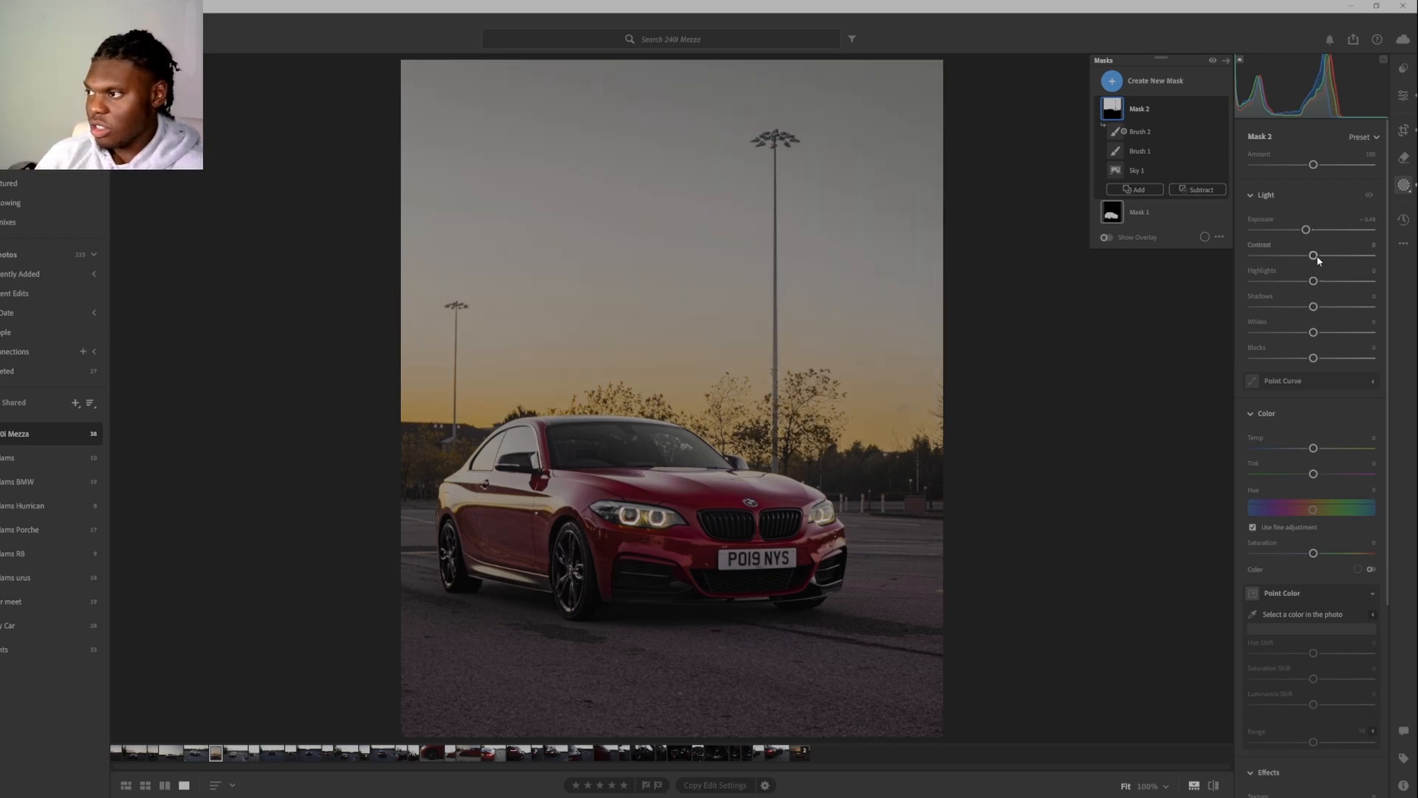
pyautogui.moveTo(1315, 255); pyautogui.dragTo(1317, 319)
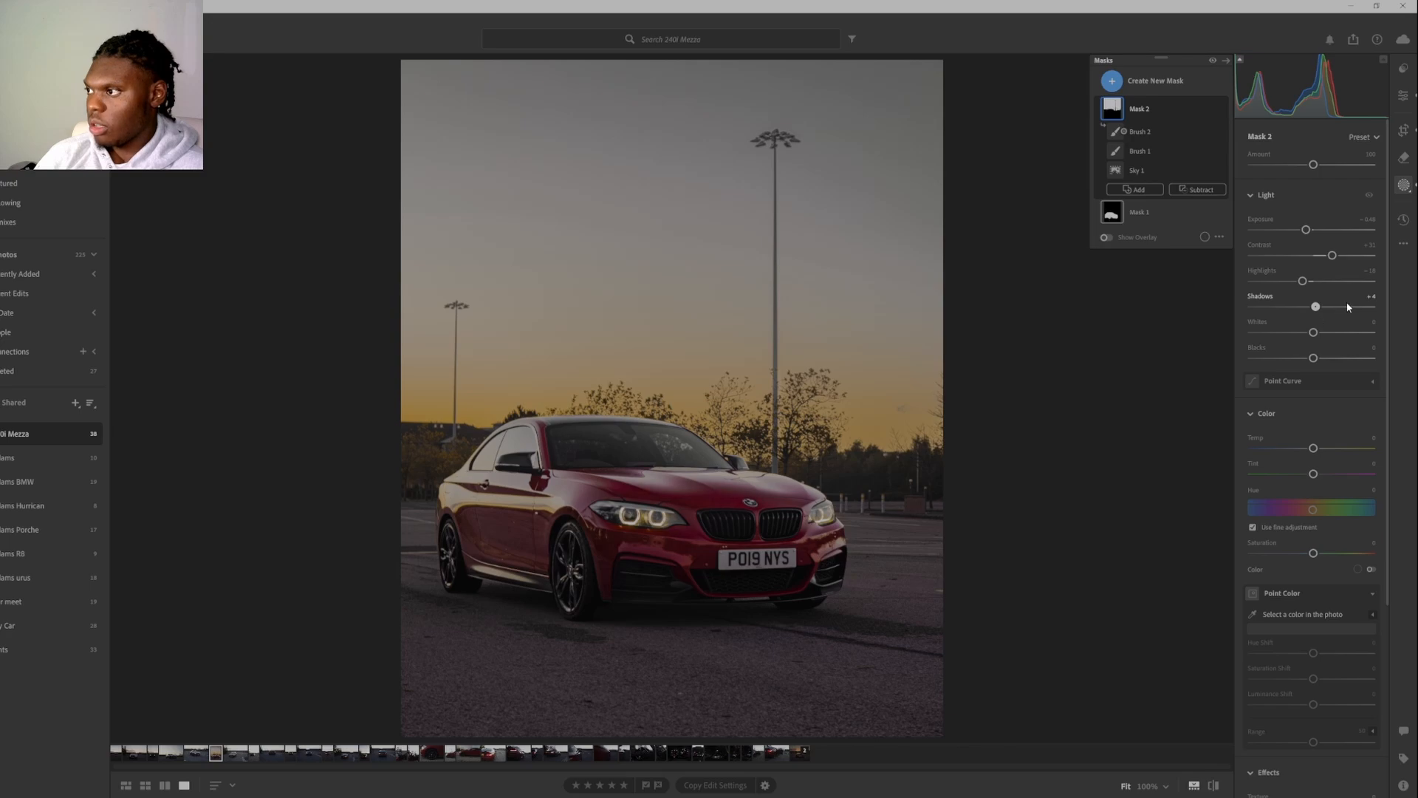
pyautogui.click(1363, 298)
pyautogui.doubleClick(1314, 305)
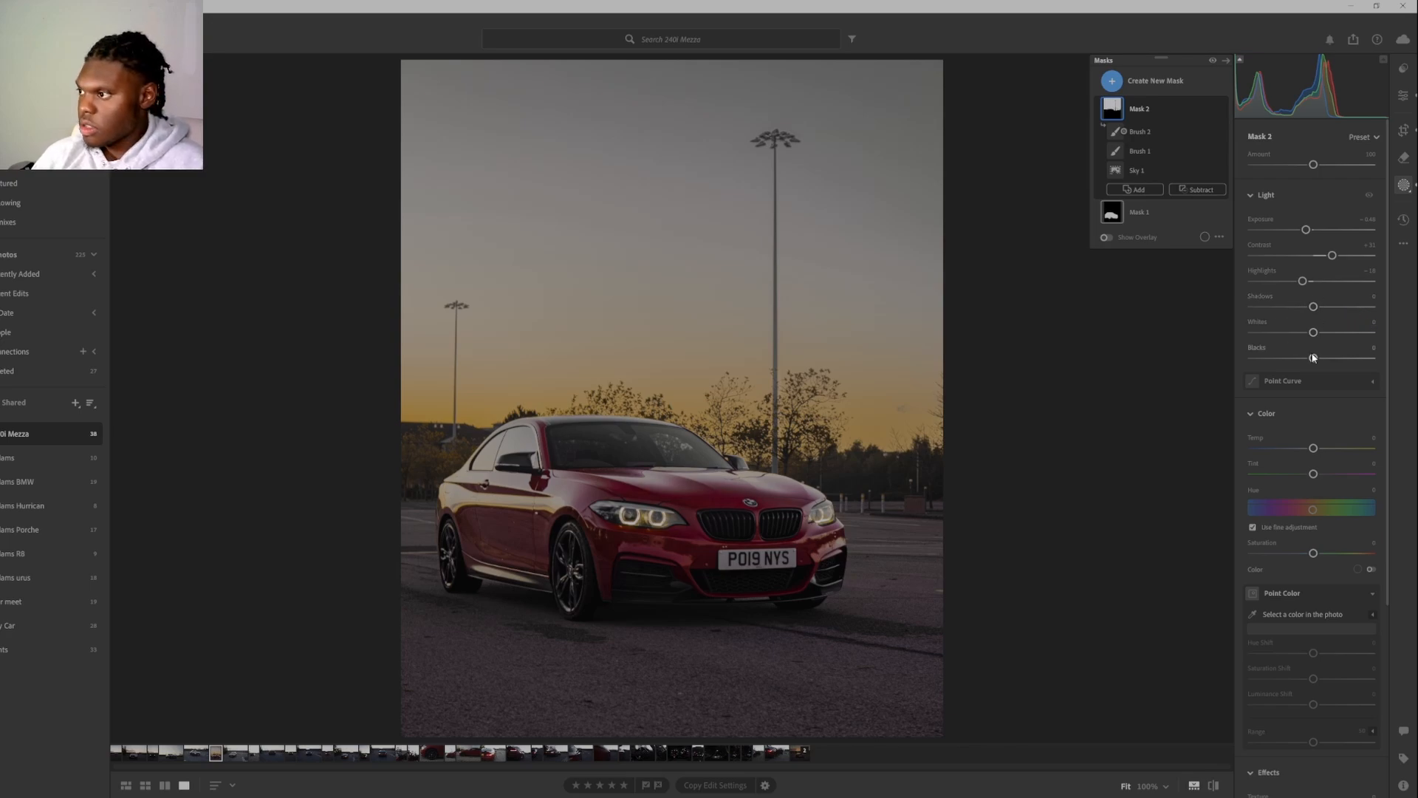
pyautogui.moveTo(1313, 332); pyautogui.dragTo(1327, 333)
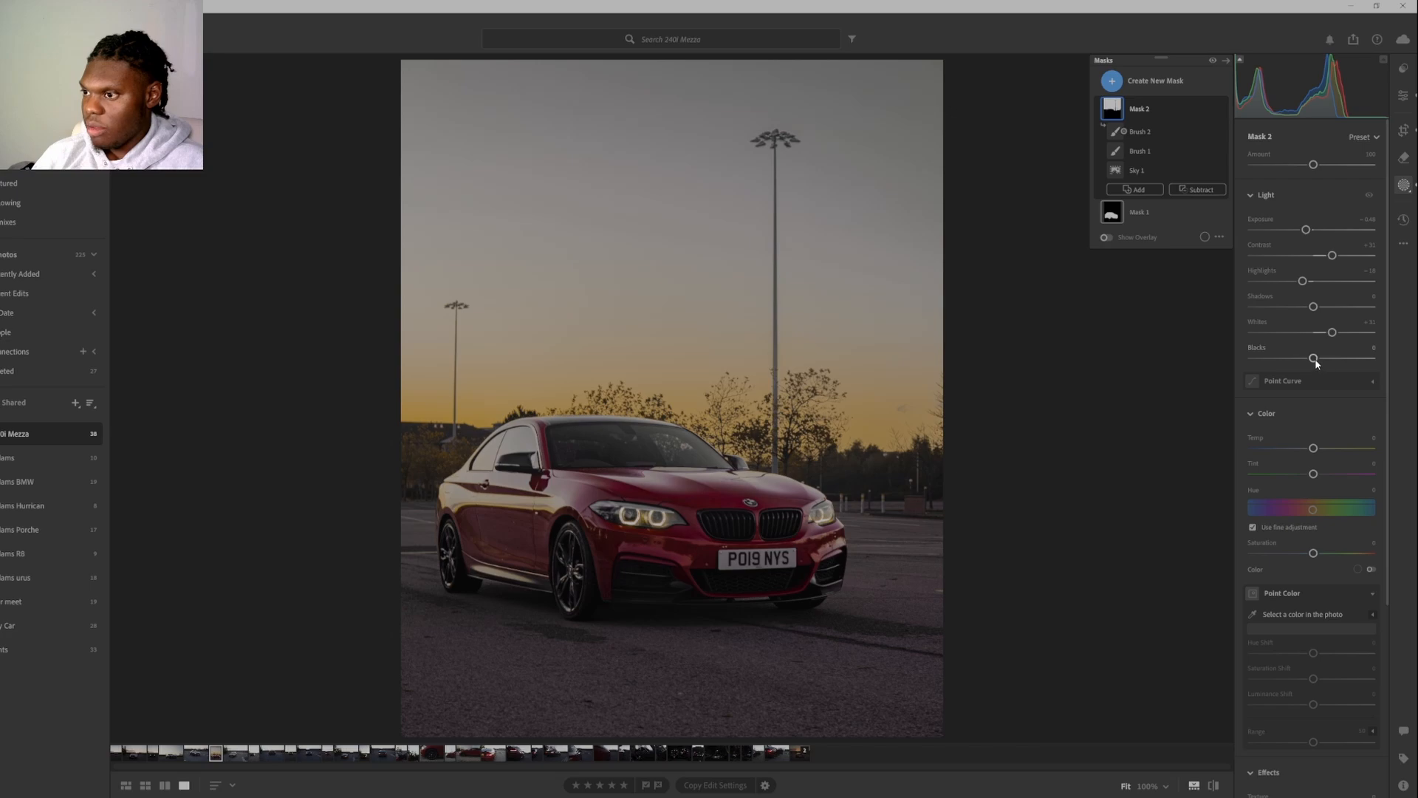
pyautogui.moveTo(1315, 359)
pyautogui.mouseDown()
pyautogui.moveTo(1300, 359)
pyautogui.moveTo(1311, 365)
pyautogui.mouseUp()
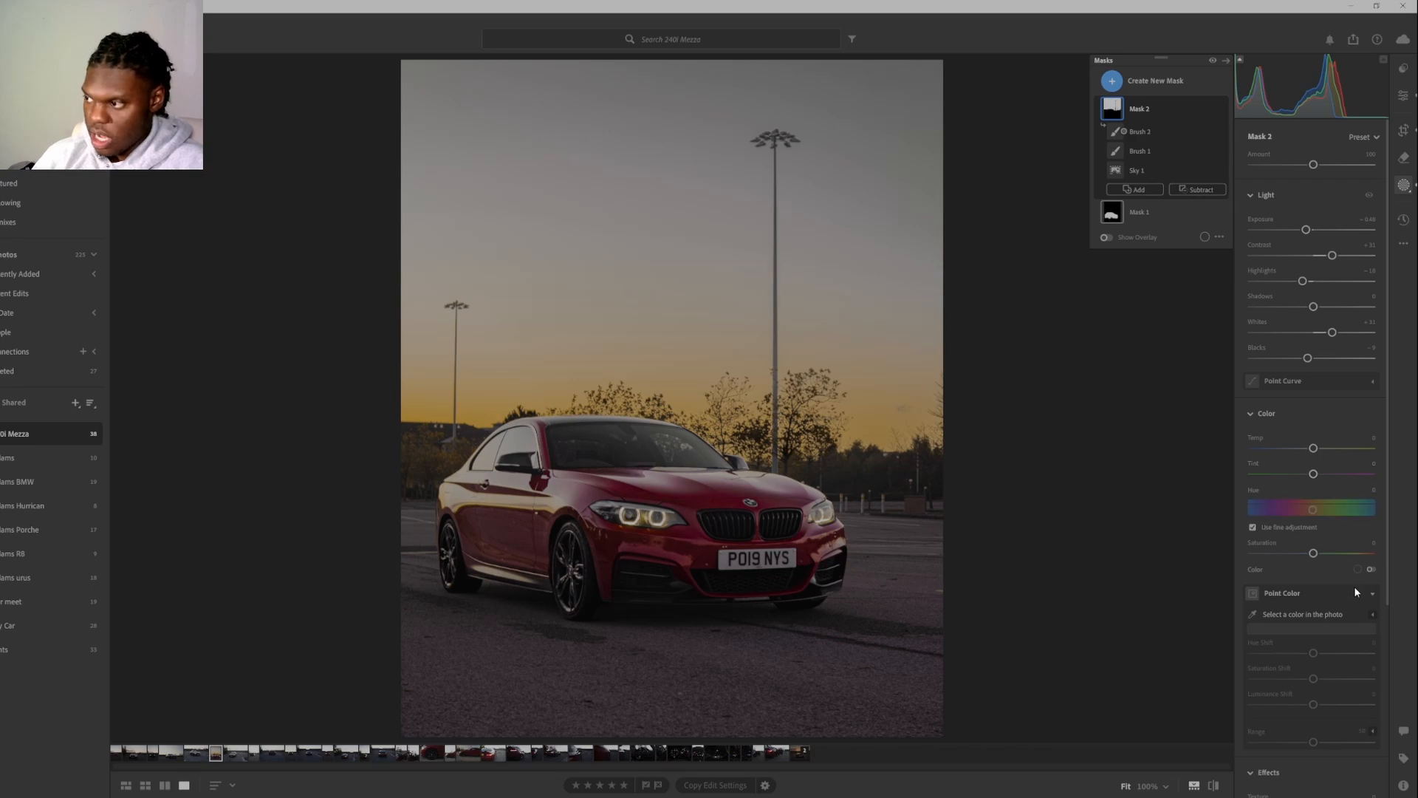
# Set the sky mask's effects to about -26 Texture, -5 Clarity and -7 Dehaze.
pyautogui.scroll(-3, 1354, 586)
pyautogui.moveTo(1313, 581); pyautogui.dragTo(1327, 581)
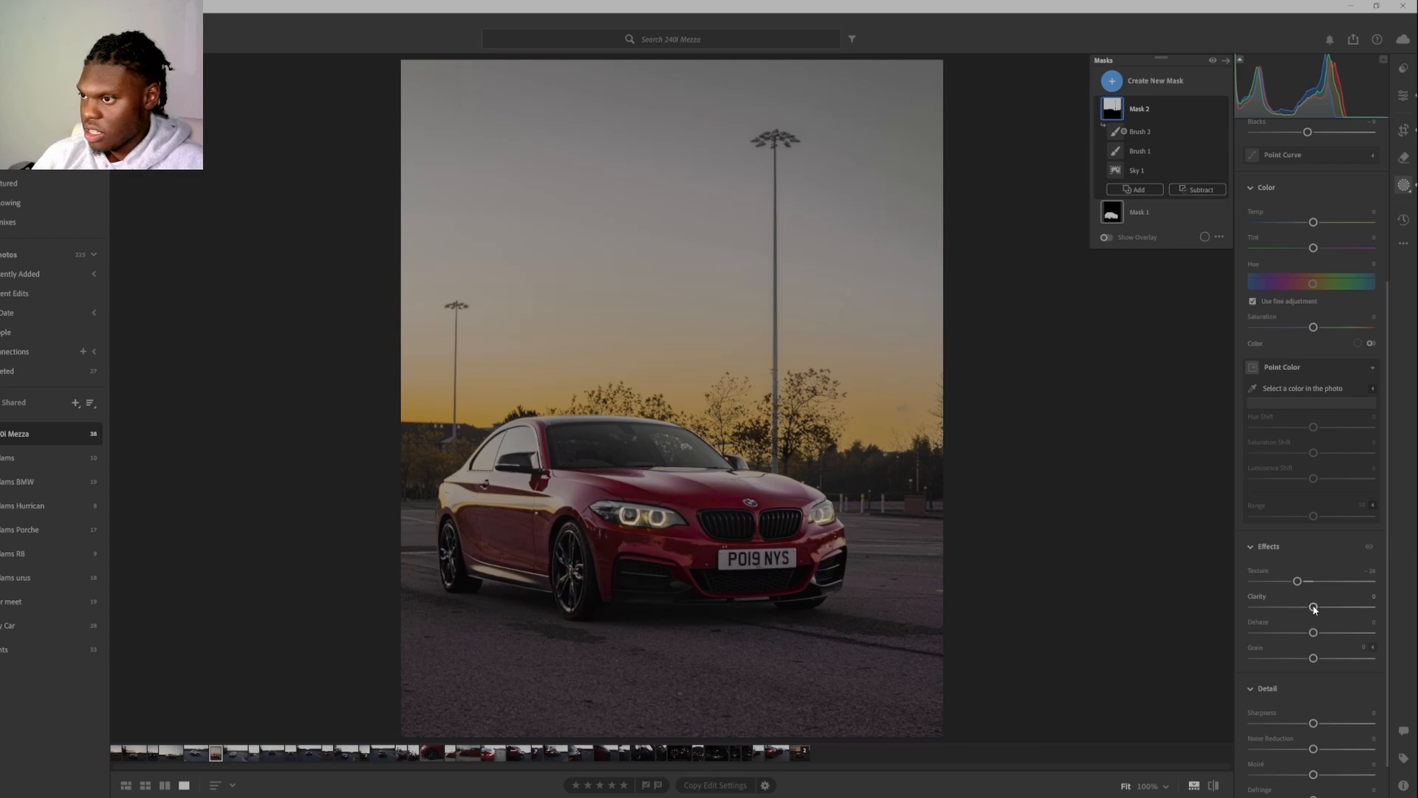
pyautogui.moveTo(1310, 613); pyautogui.dragTo(1308, 648)
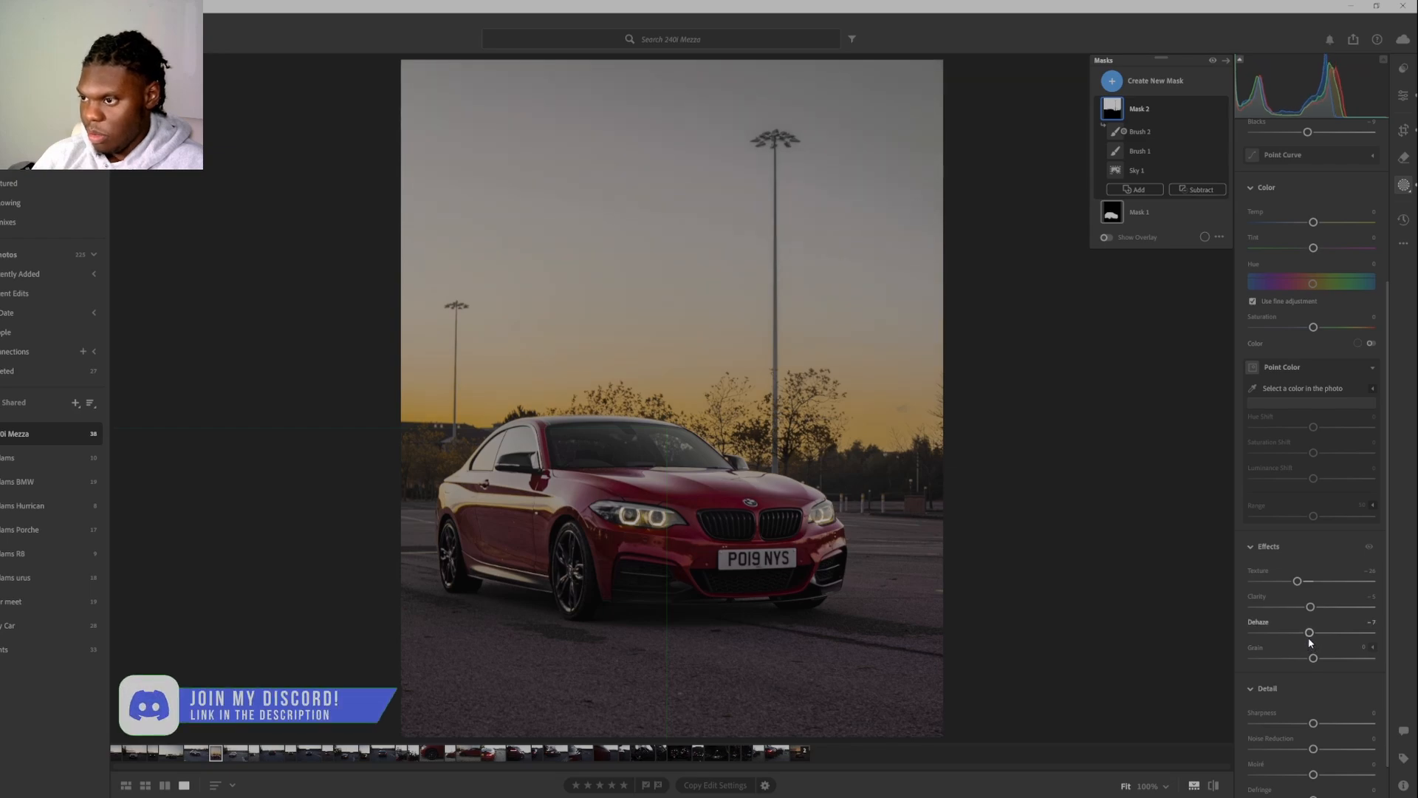
pyautogui.scroll(-2, 1367, 657)
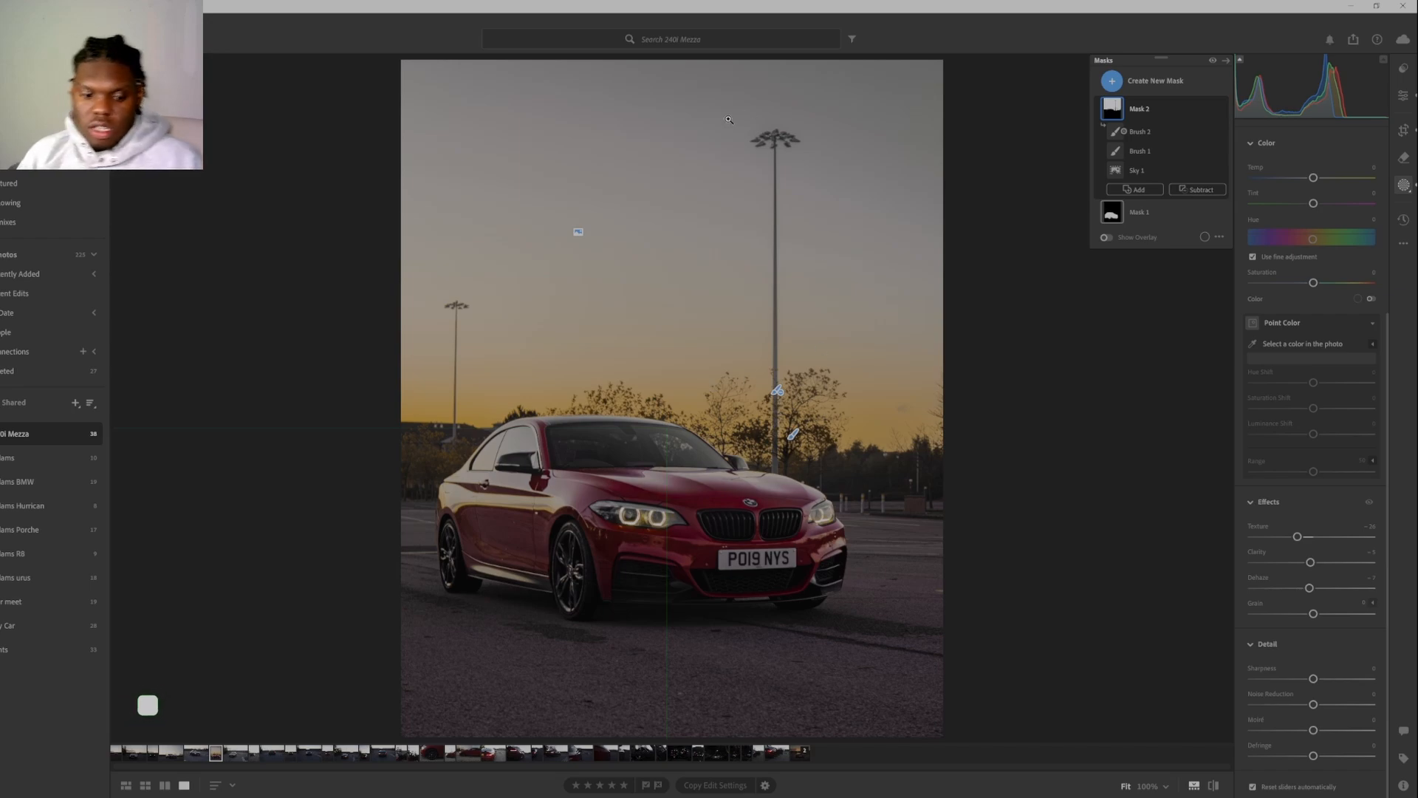
# Create a linear gradient mask from the photo's upper edge down to the car and lower its Exposure to about -0.6.
pyautogui.press('l')
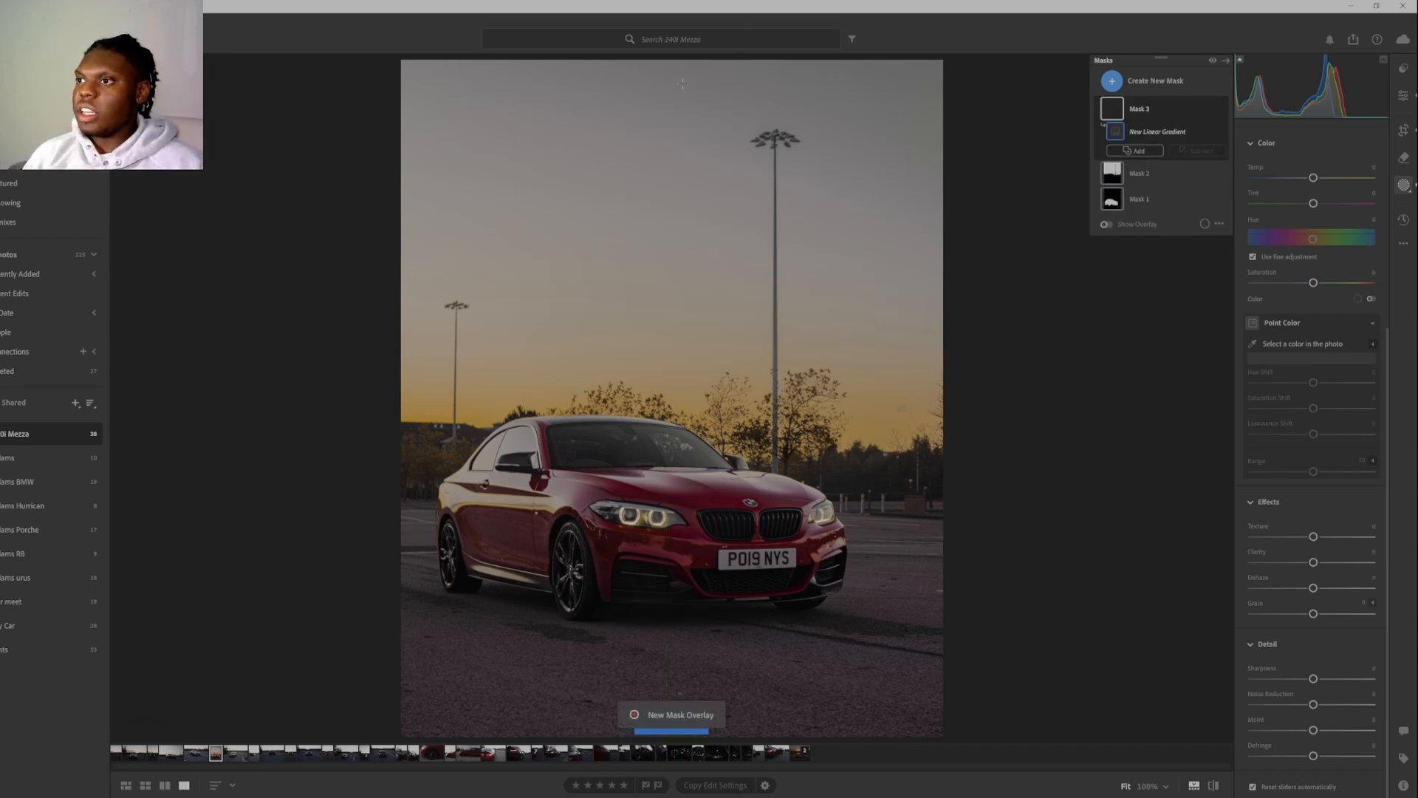
pyautogui.moveTo(680, 68); pyautogui.dragTo(669, 458)
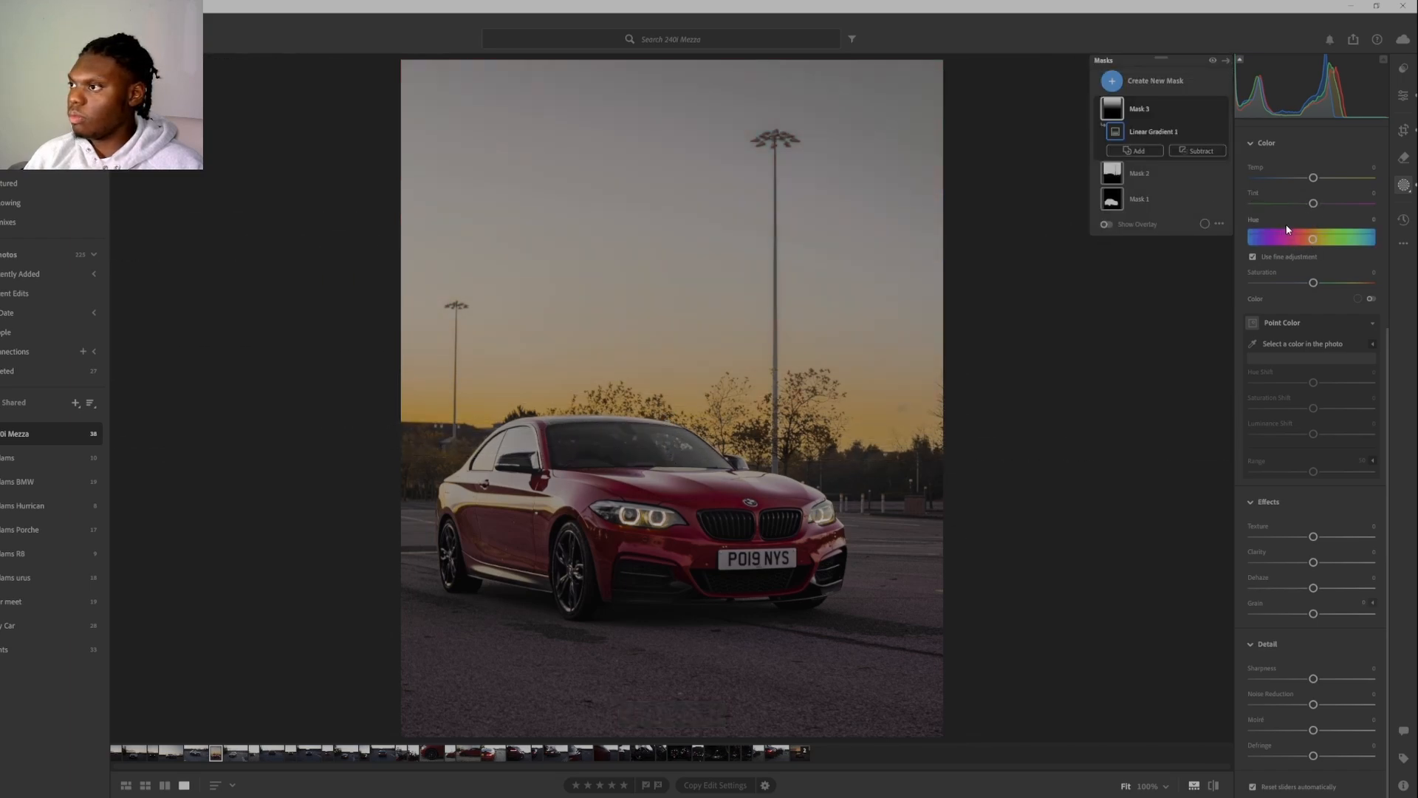
pyautogui.scroll(5, 1345, 381)
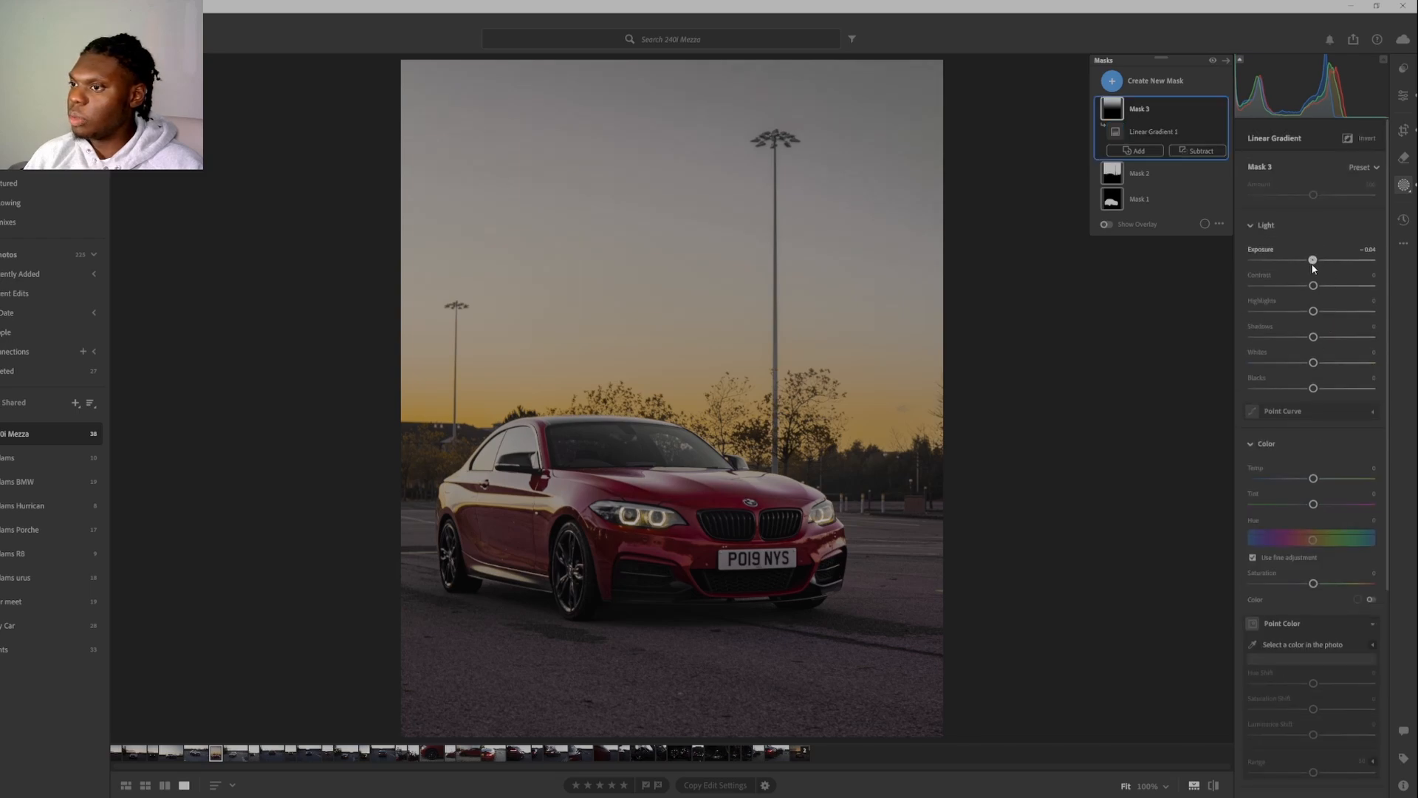
pyautogui.moveTo(1314, 262); pyautogui.dragTo(1305, 266)
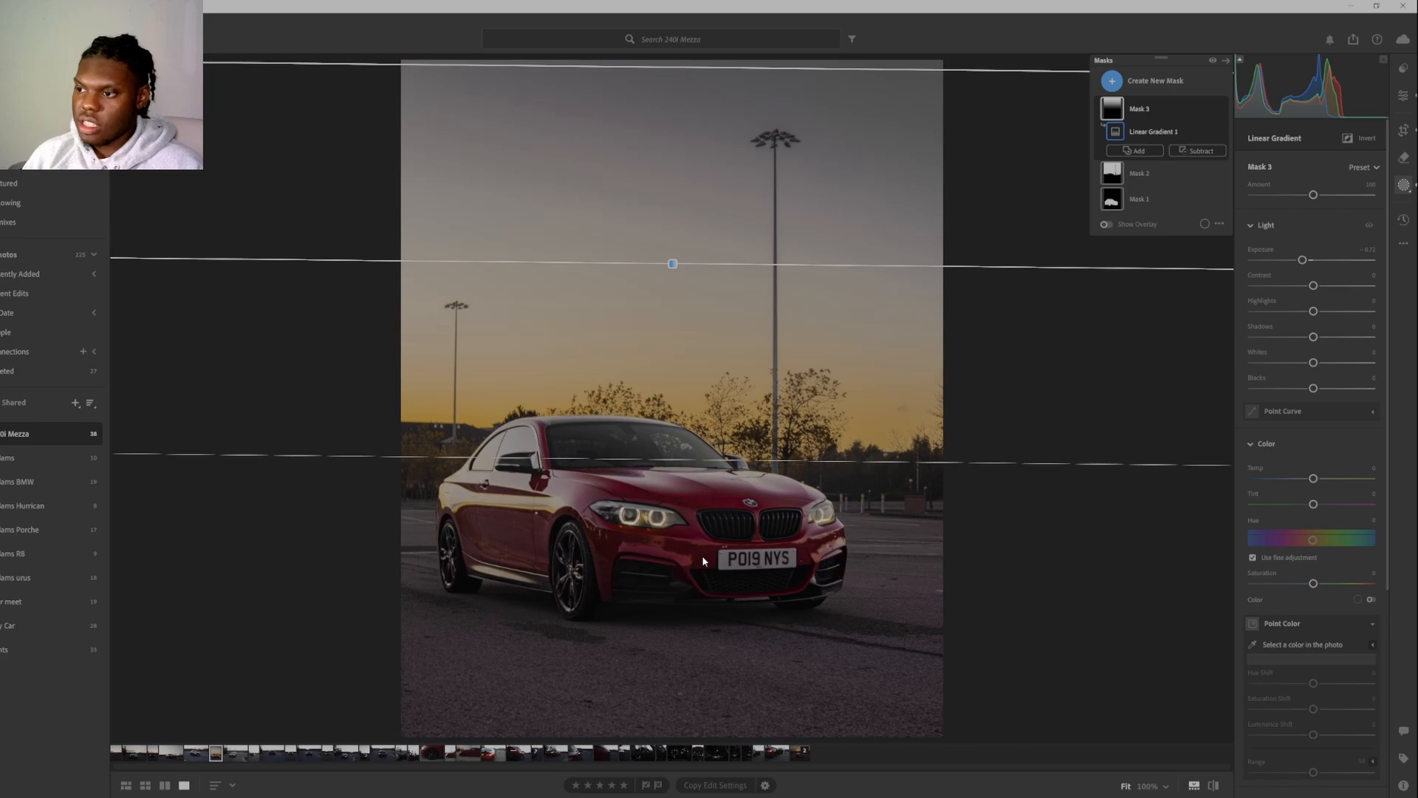
# Create a linear gradient mask rising from the foreground tarmac to the car's wheels and set its Exposure to about -0.3.
pyautogui.press('l')
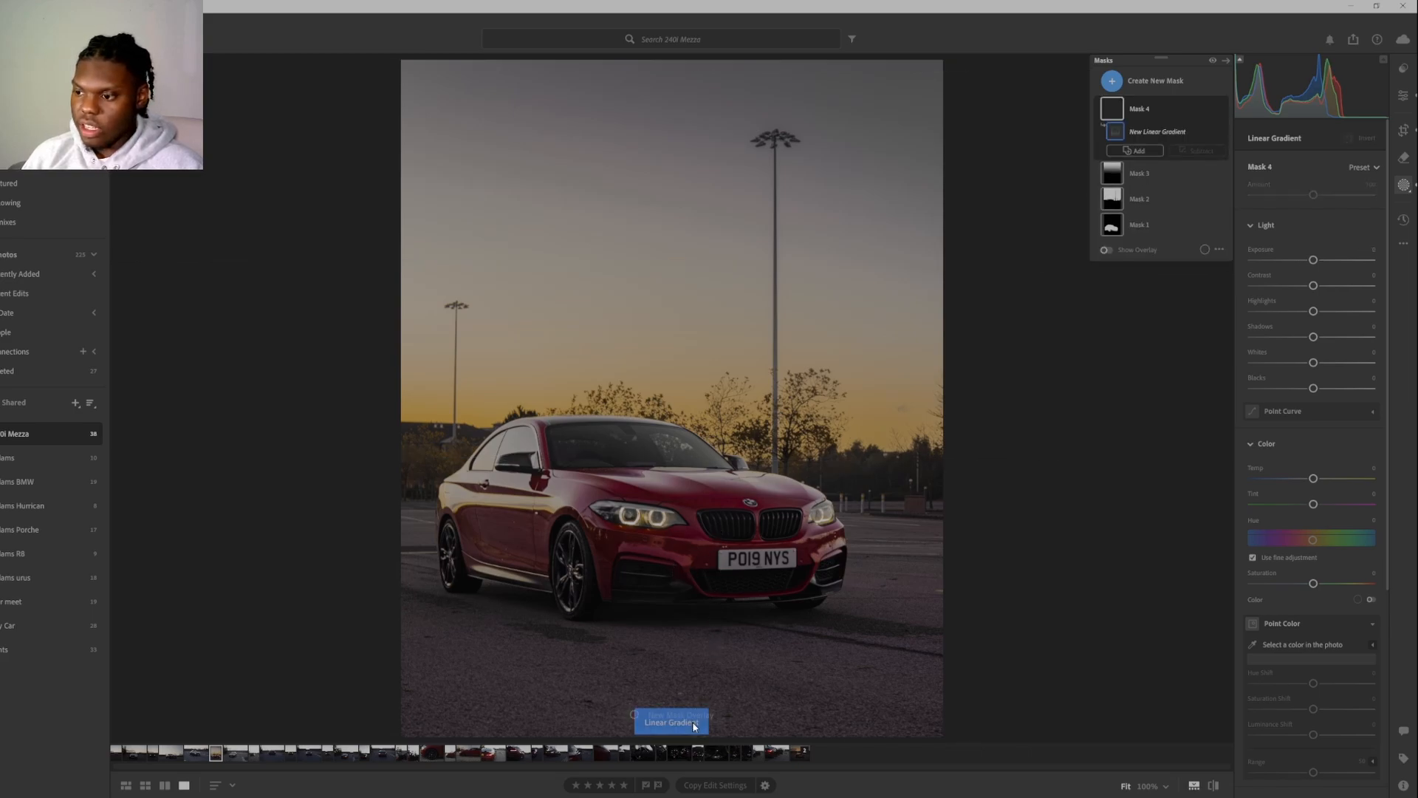
pyautogui.moveTo(681, 696); pyautogui.dragTo(678, 583)
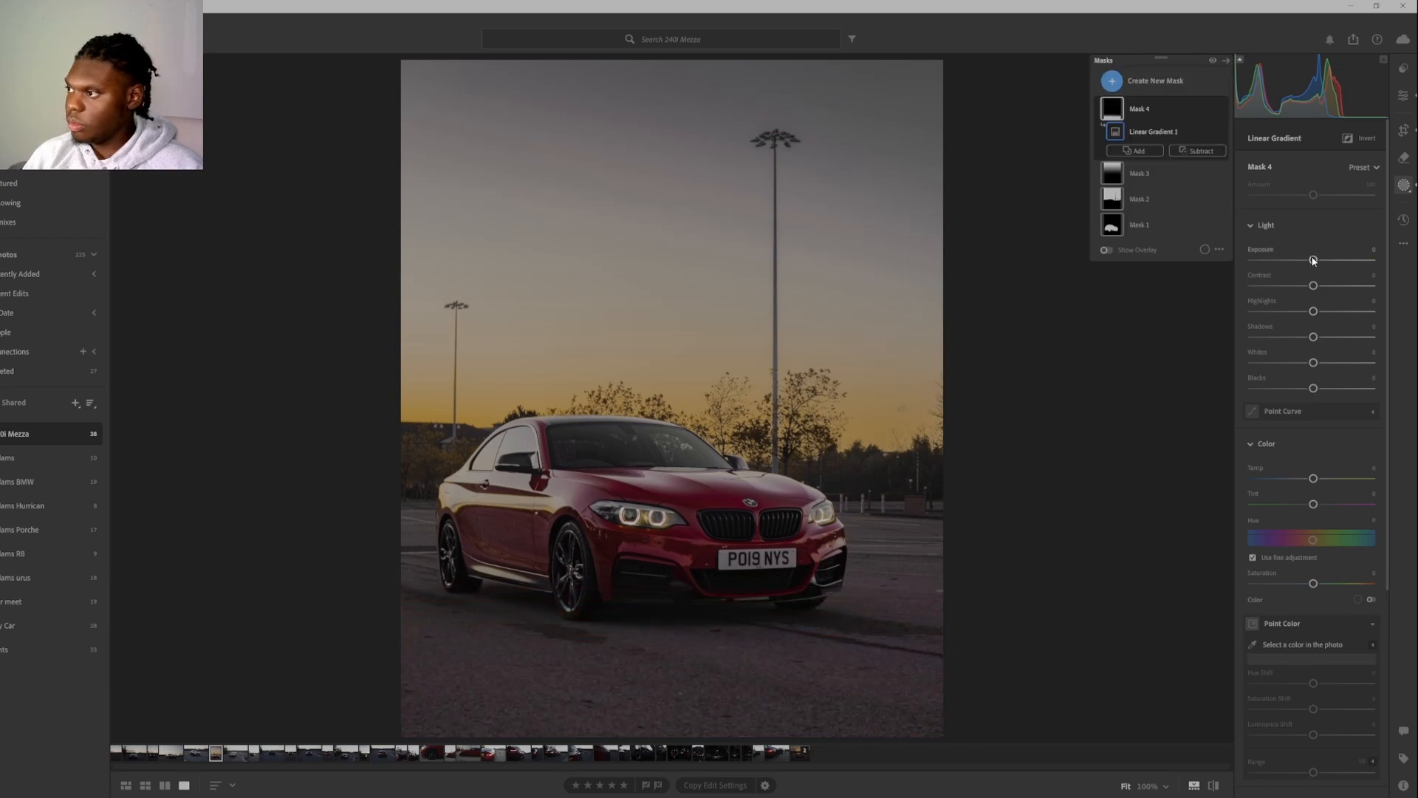
pyautogui.moveTo(1314, 263); pyautogui.dragTo(1308, 267)
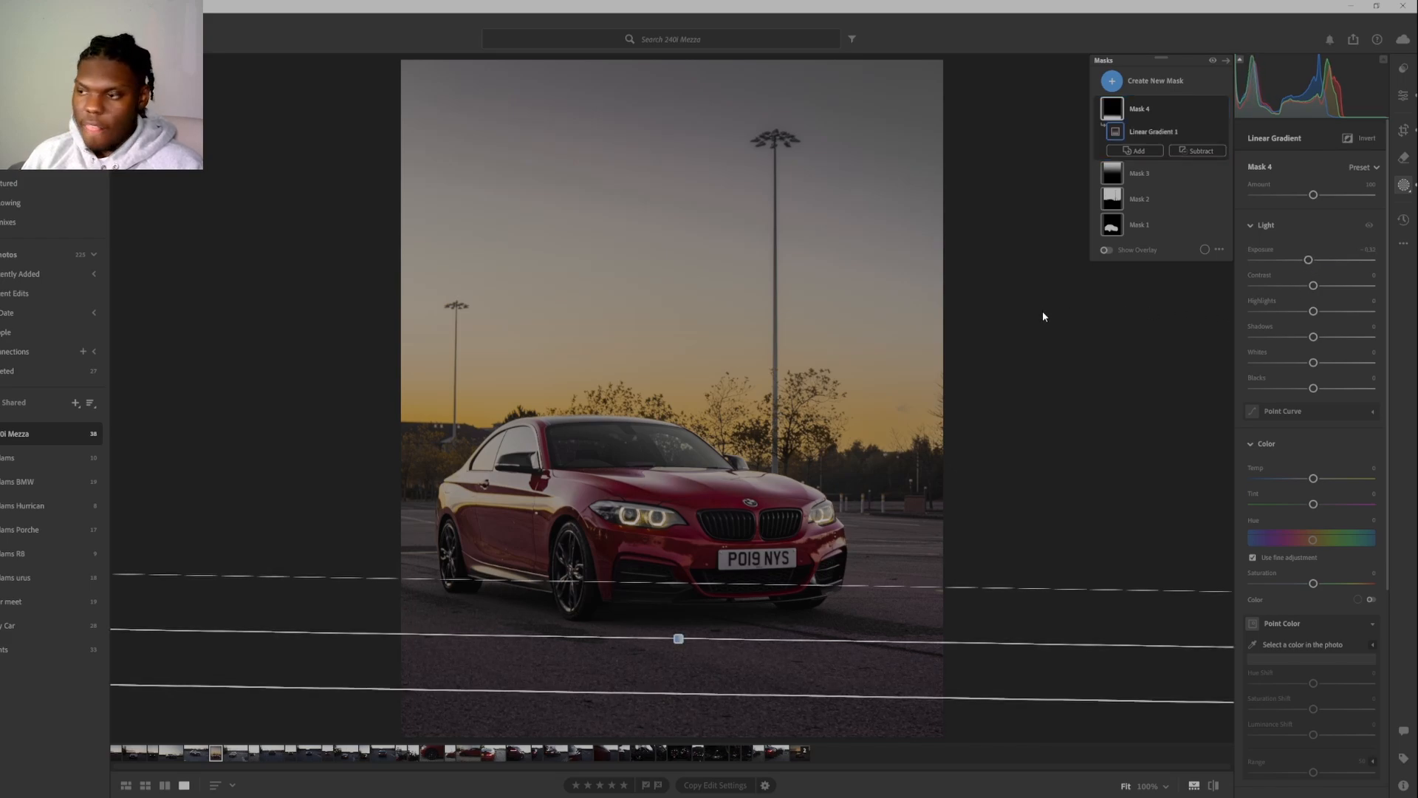
# Create a wide radial gradient mask centred on the car with about 47 Feather, invert it, and set its Exposure to -0.04.
pyautogui.hotkey('shift', 'r')
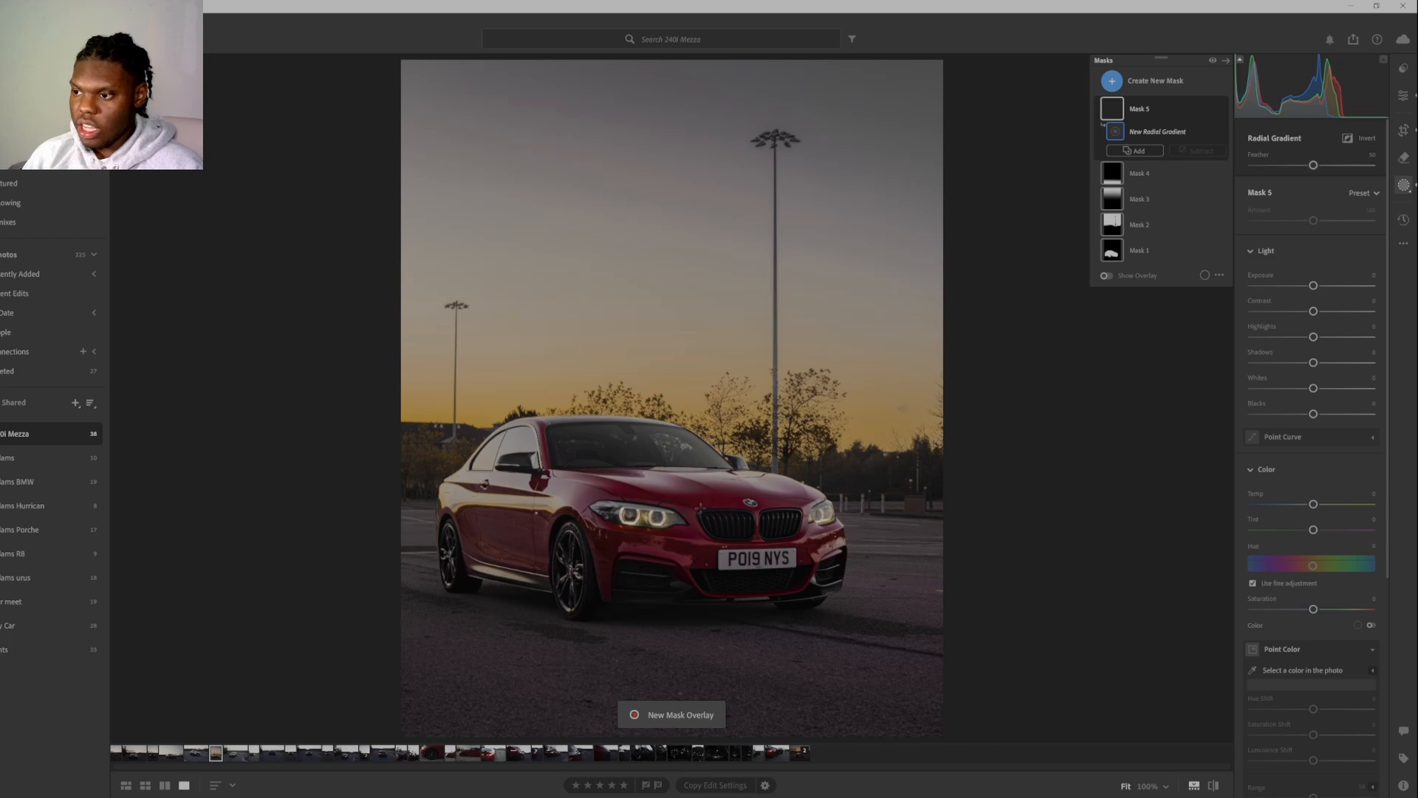
pyautogui.moveTo(691, 504); pyautogui.dragTo(1109, 297)
pyautogui.moveTo(1131, 300); pyautogui.dragTo(1150, 271)
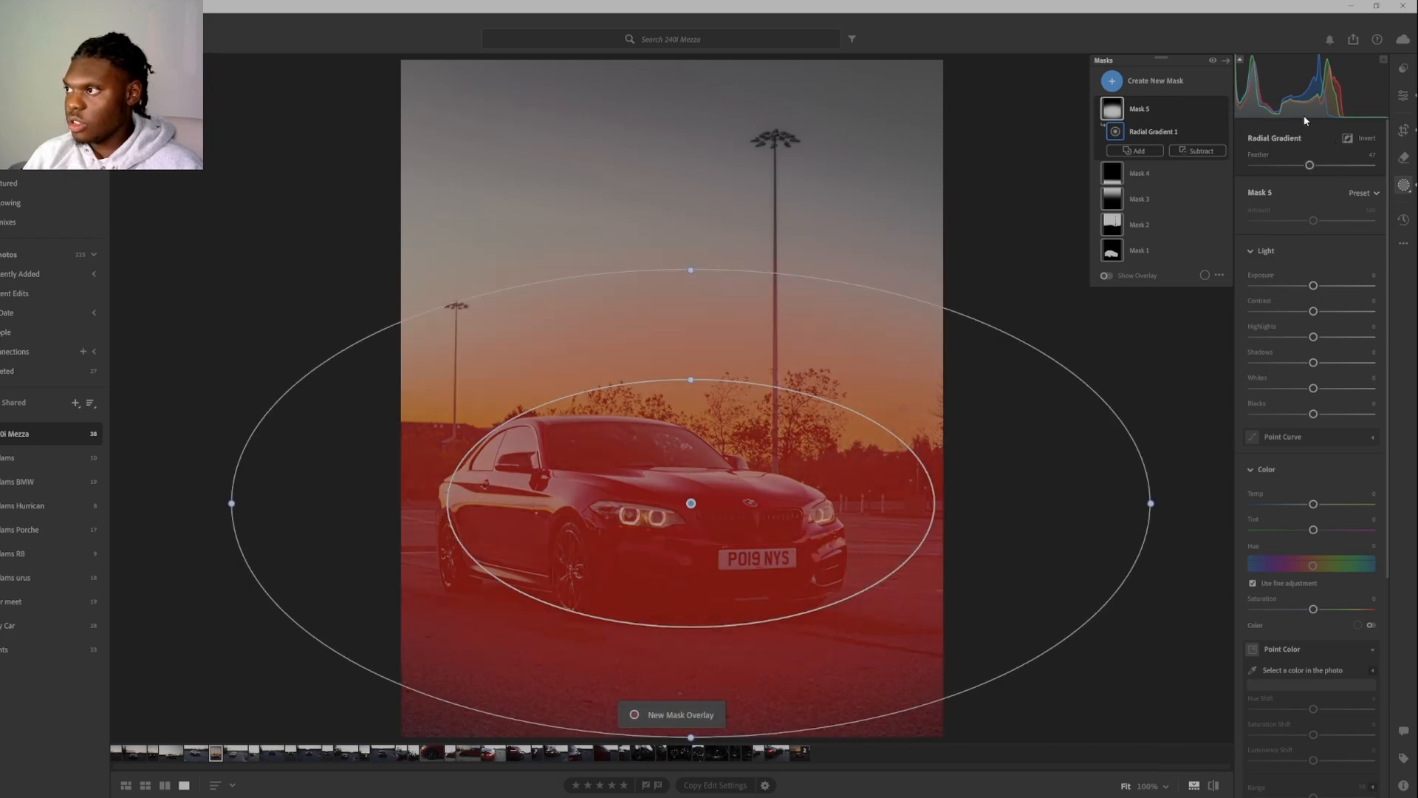
pyautogui.click(1348, 138)
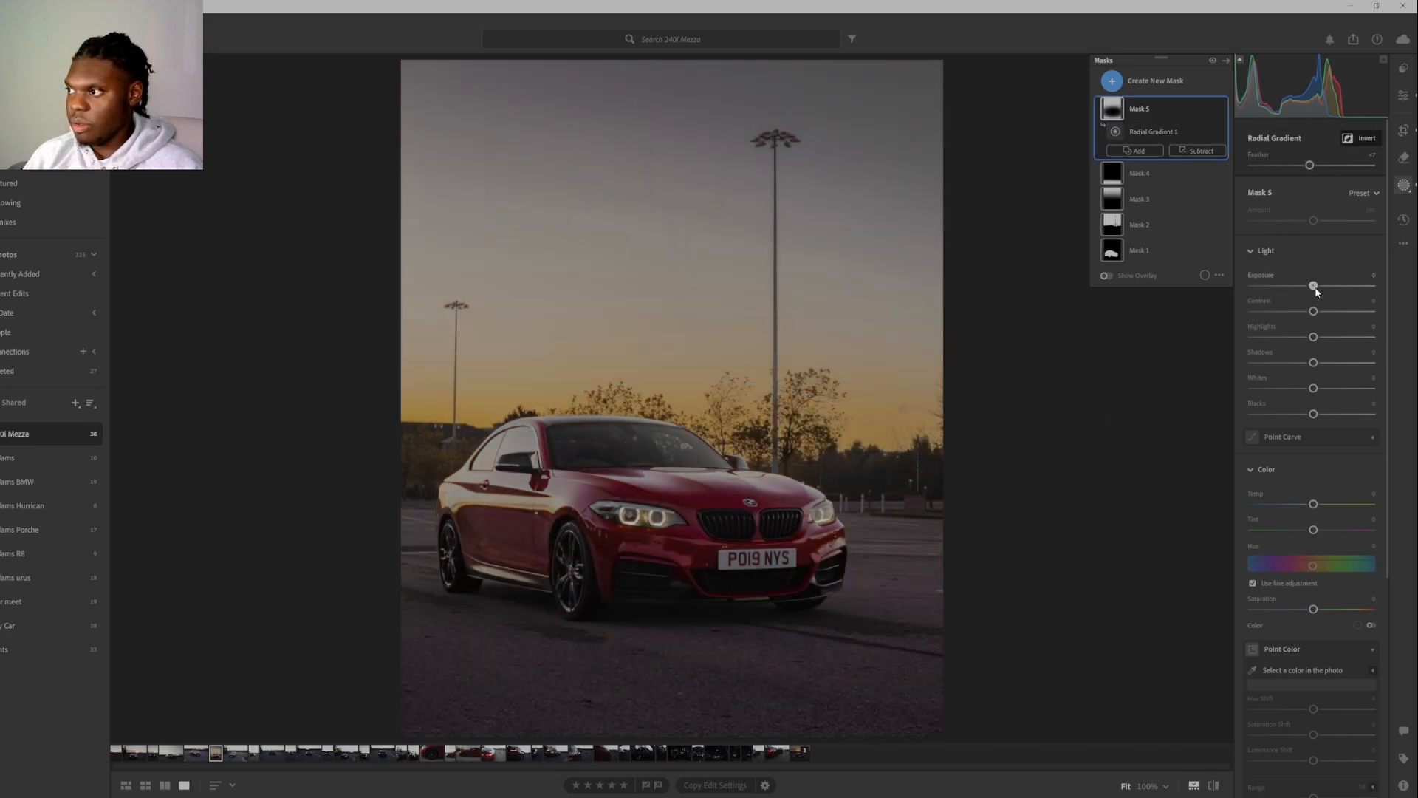
pyautogui.moveTo(1316, 289); pyautogui.dragTo(1315, 295)
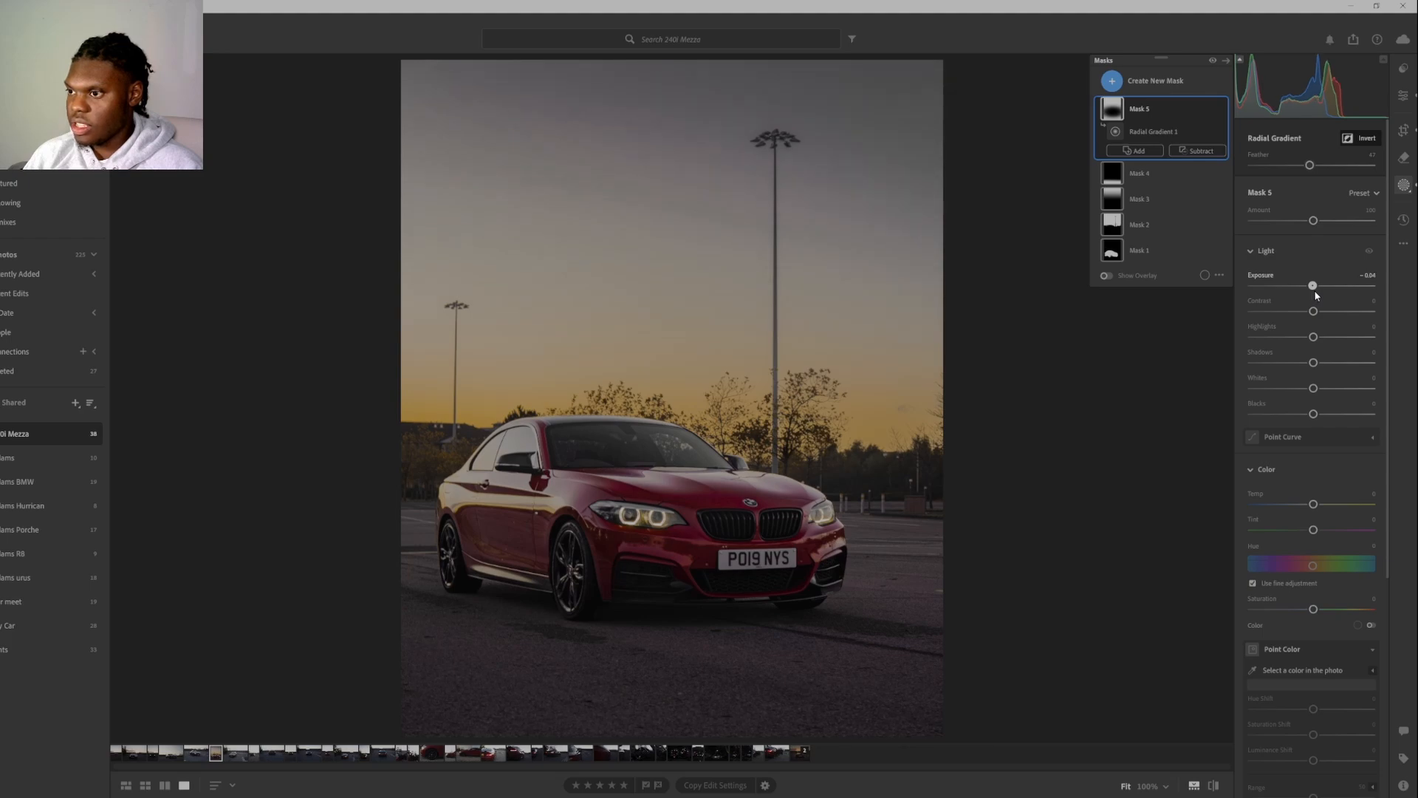
pyautogui.moveTo(1315, 296); pyautogui.dragTo(1316, 296)
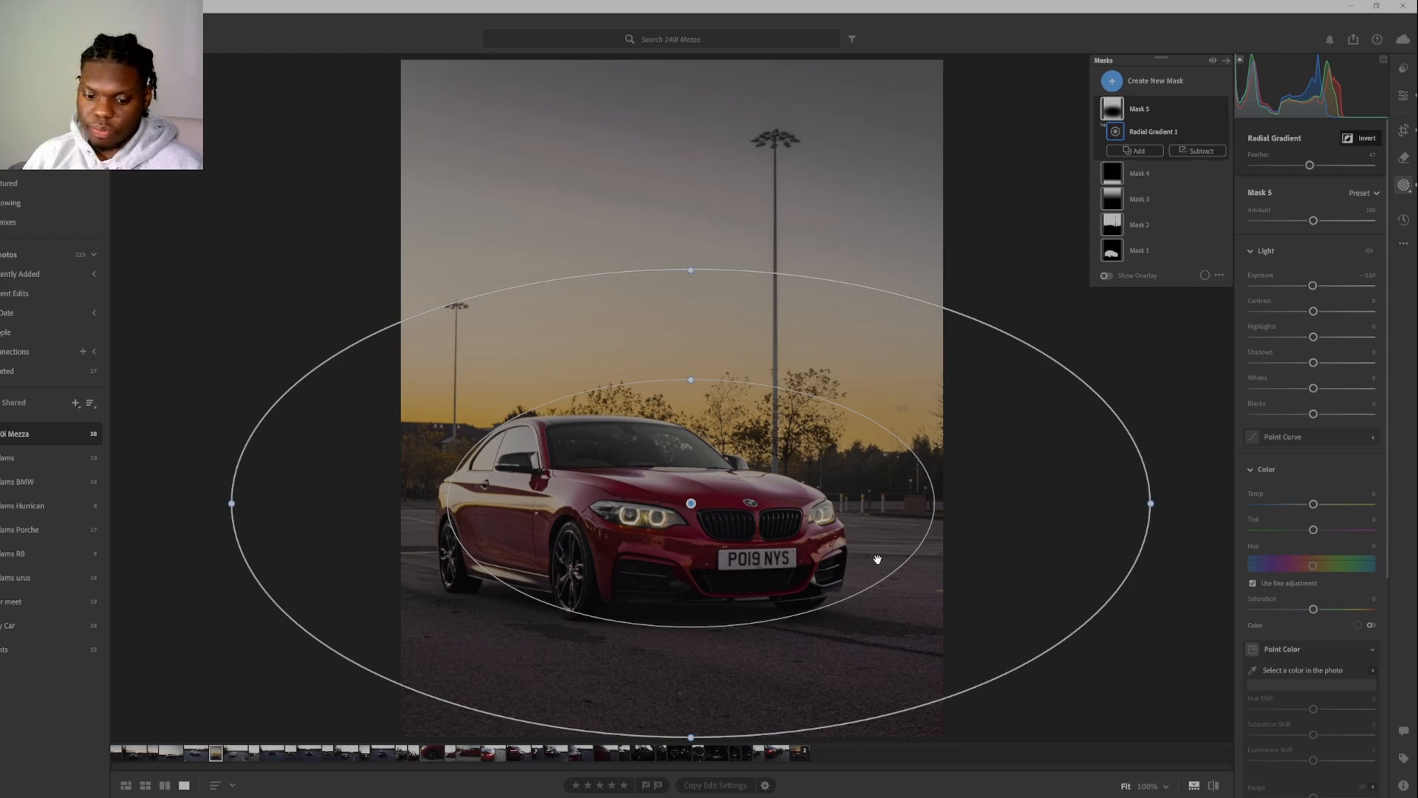
# Deselect the radial gradient mask and compare the edited photo with the original.
pyautogui.press('Escape')
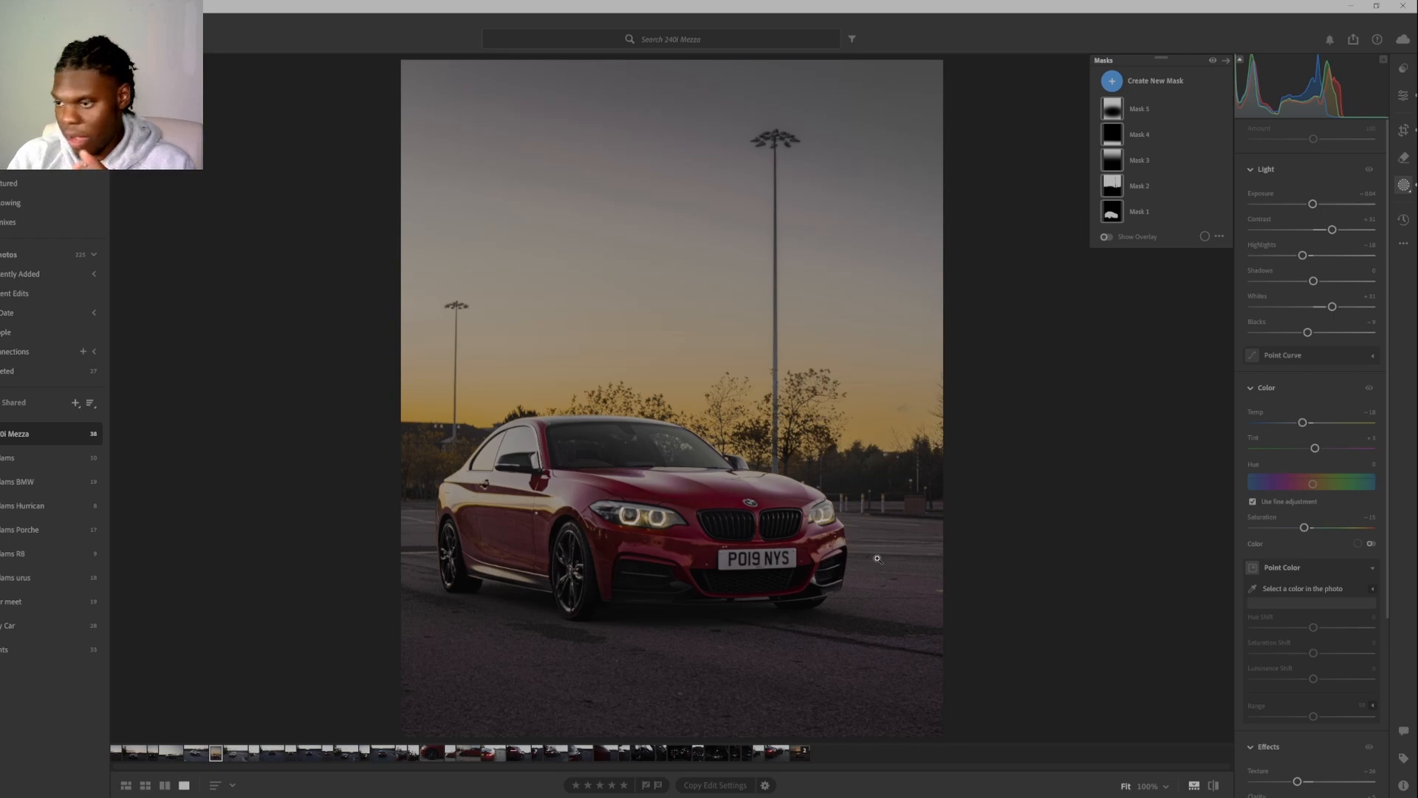
pyautogui.press('\\')
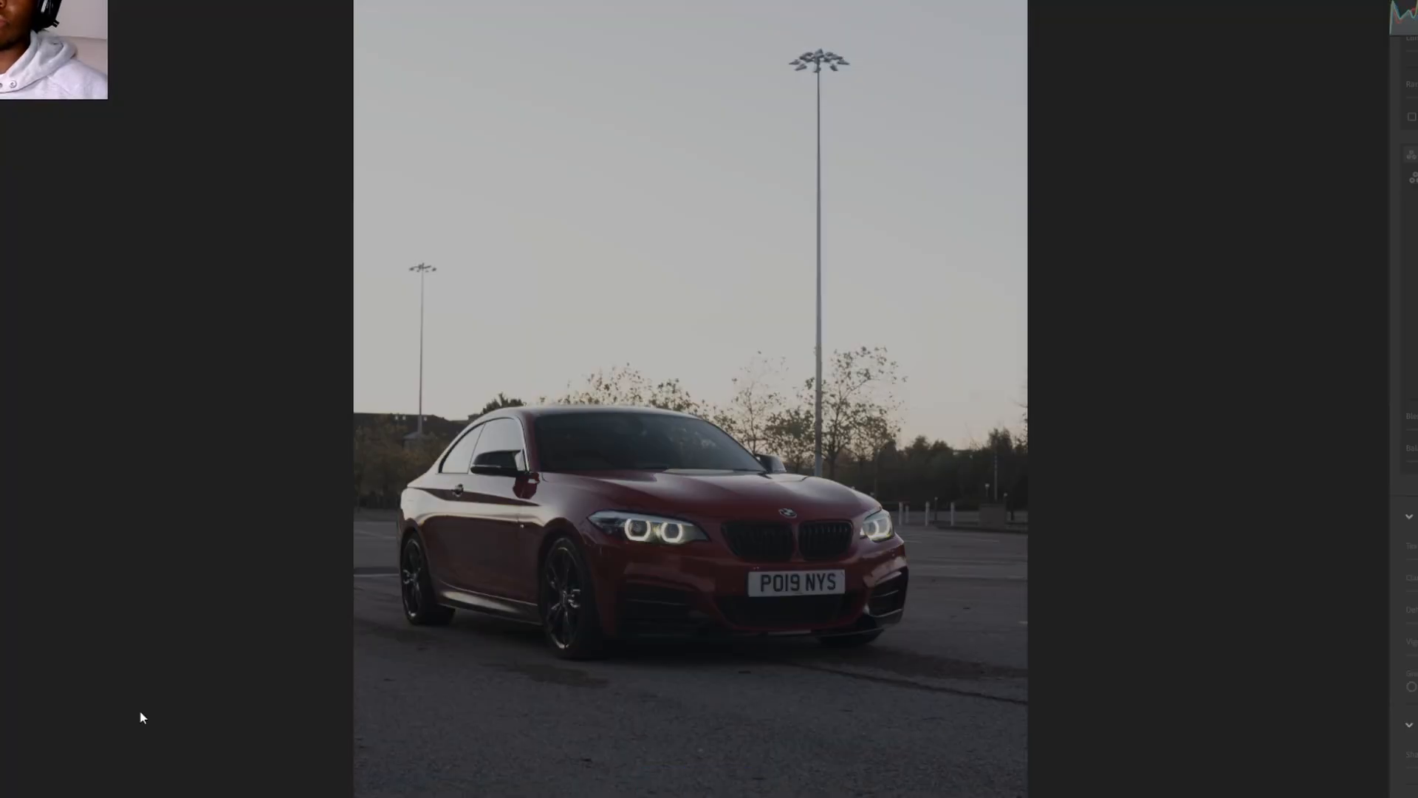
pyautogui.press('\\')
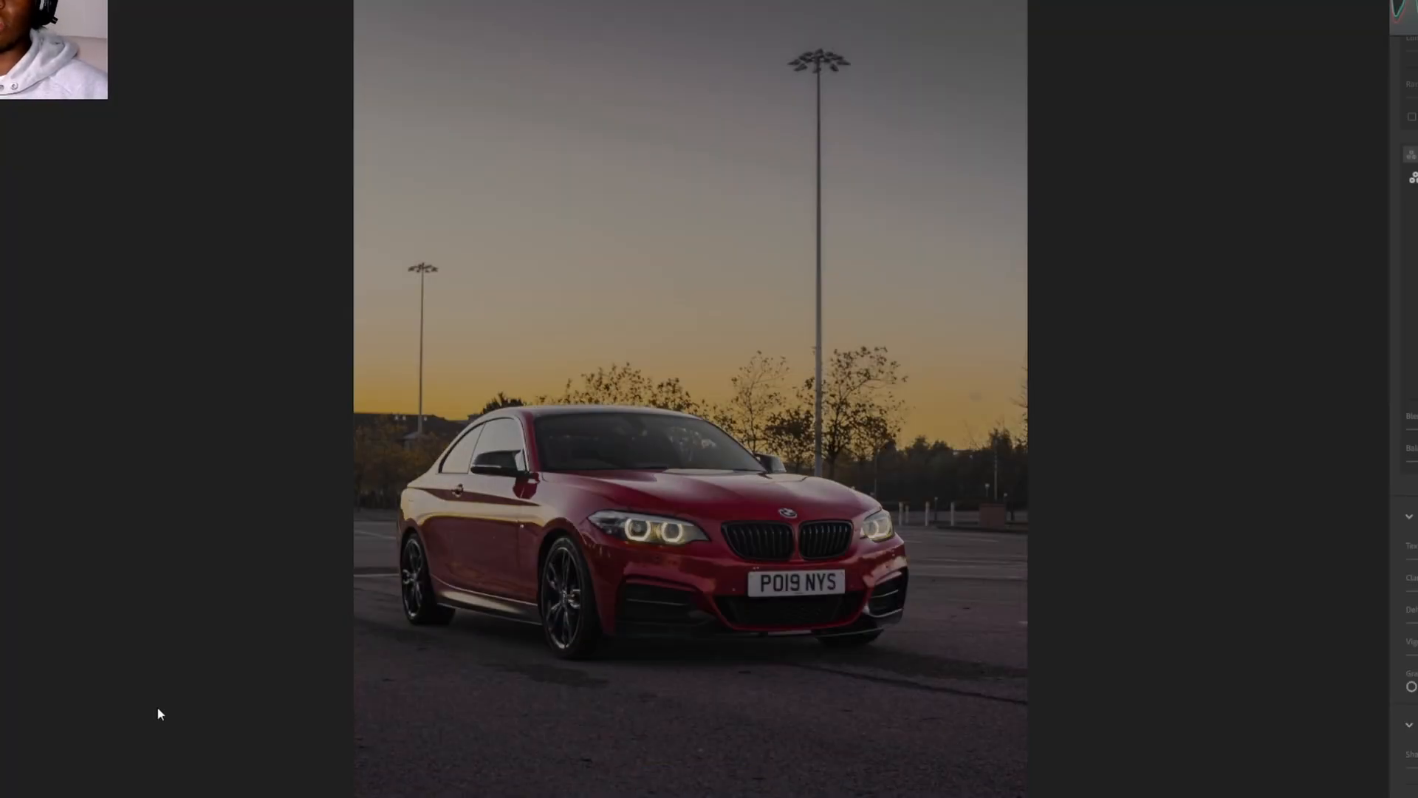